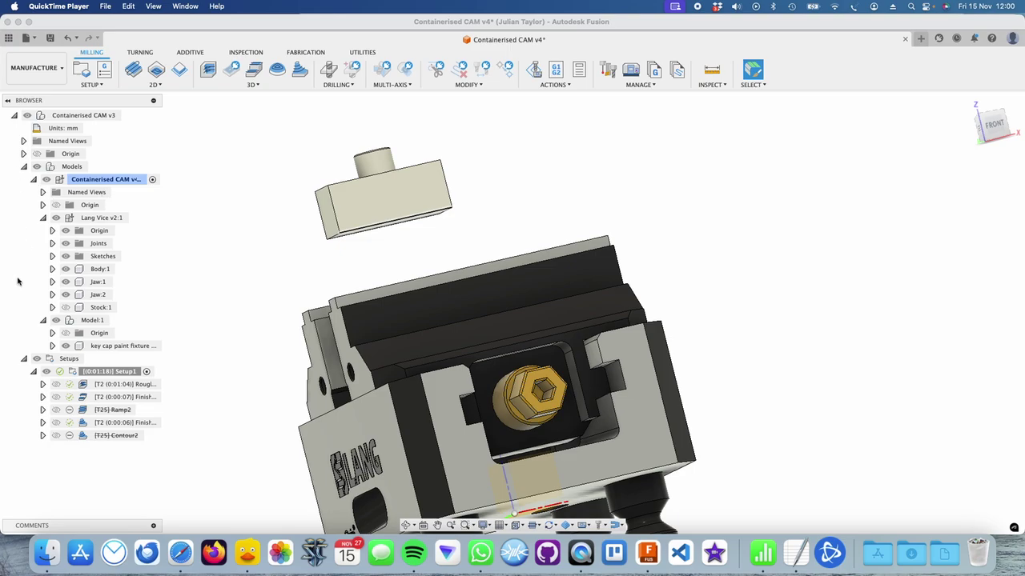
# - Switch from the Manufacture workspace to the Design workspace to edit the vice assembly
pyautogui.click(58, 71)
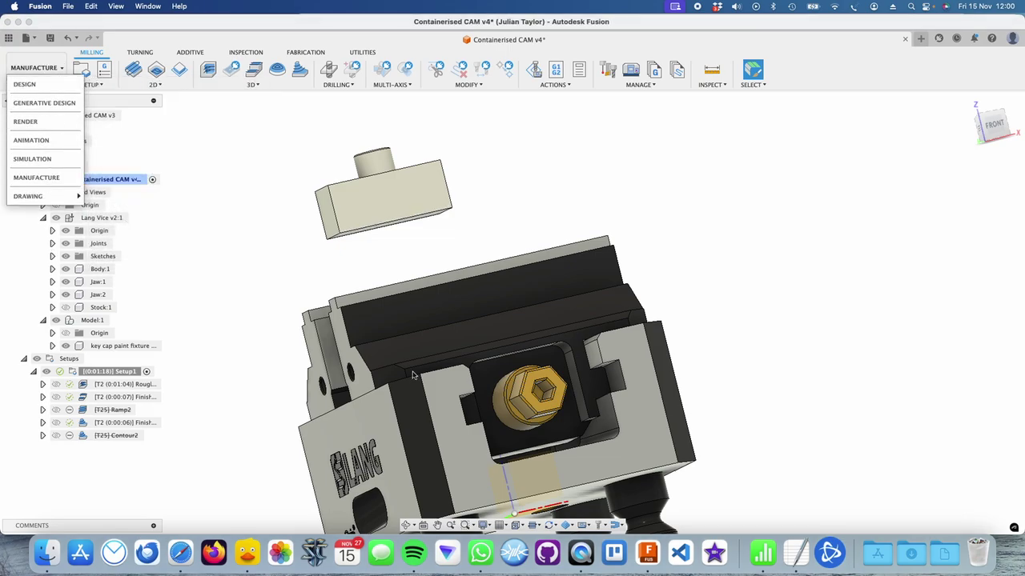
pyautogui.scroll(-5, 393, 323)
pyautogui.keyDown('shift'); pyautogui.moveTo(430, 368); pyautogui.dragTo(523, 438, button='middle'); pyautogui.keyUp('shift')
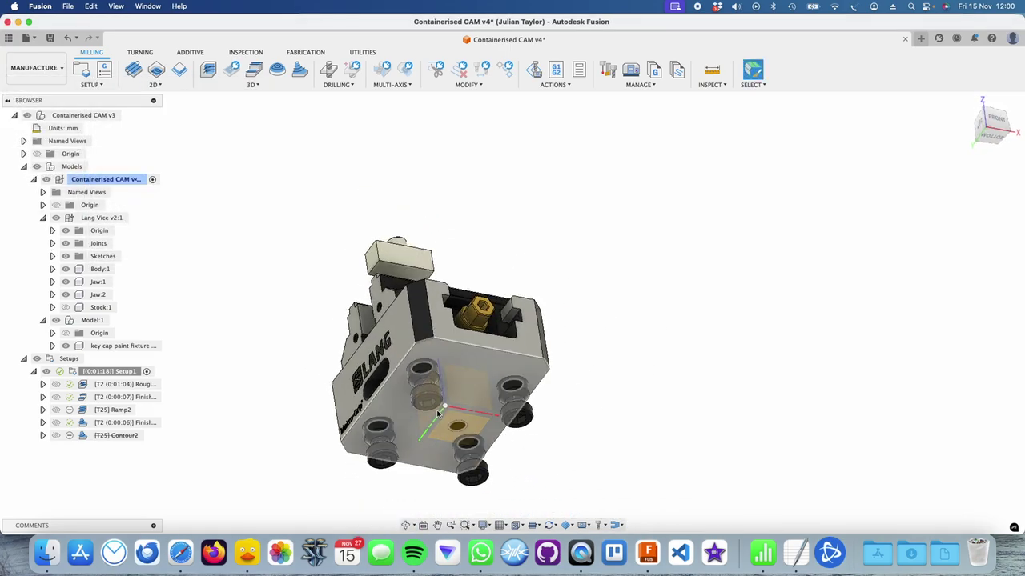
pyautogui.moveTo(440, 406)
pyautogui.keyDown('shift'); pyautogui.mouseDown(button='middle')
pyautogui.moveTo(437, 429)
pyautogui.moveTo(433, 418)
pyautogui.mouseUp(button='middle'); pyautogui.keyUp('shift')
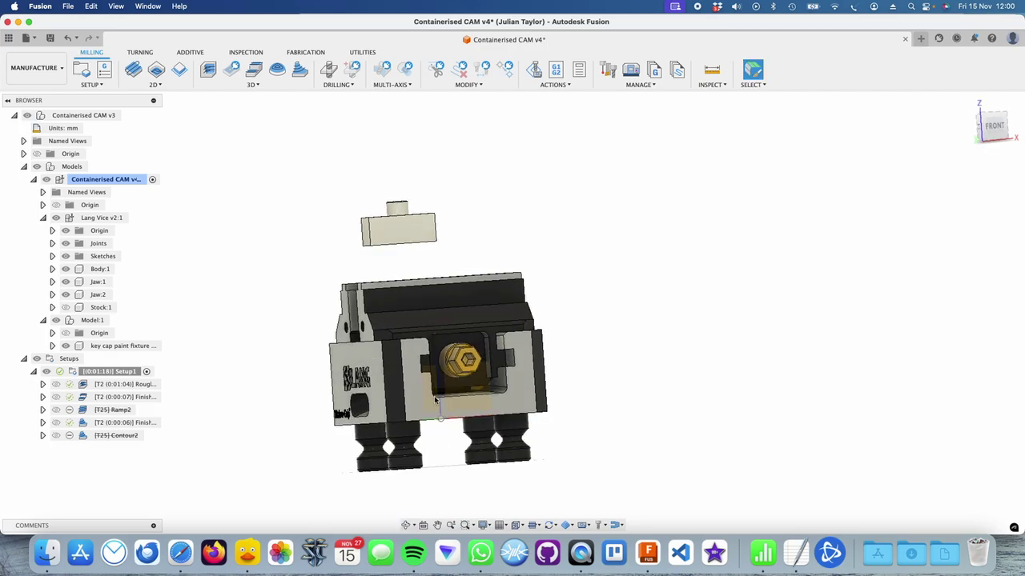
pyautogui.click(57, 70)
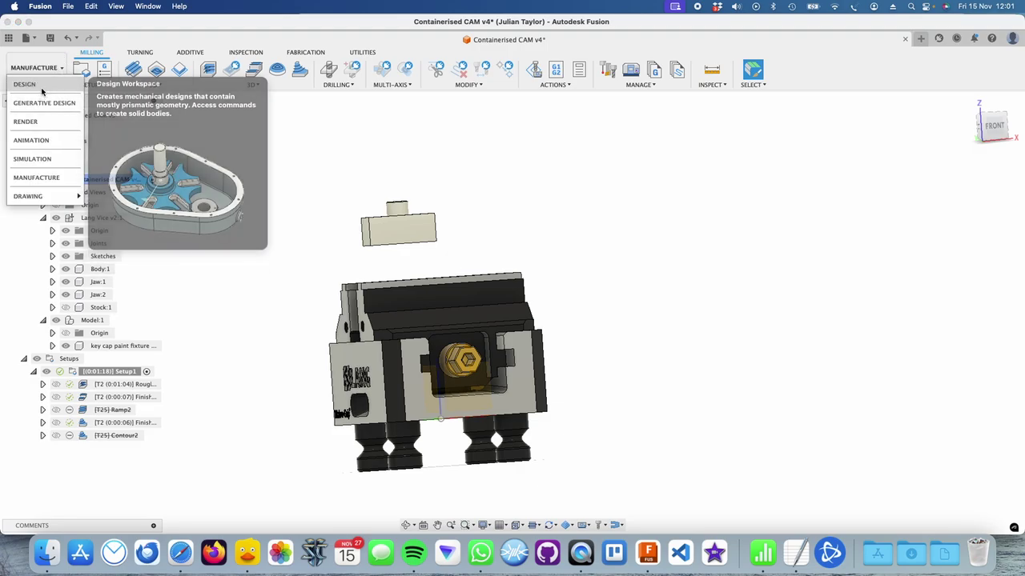
pyautogui.click(40, 85)
pyautogui.keyDown('shift'); pyautogui.moveTo(241, 322); pyautogui.dragTo(546, 385, button='middle'); pyautogui.keyUp('shift')
pyautogui.click(966, 103)
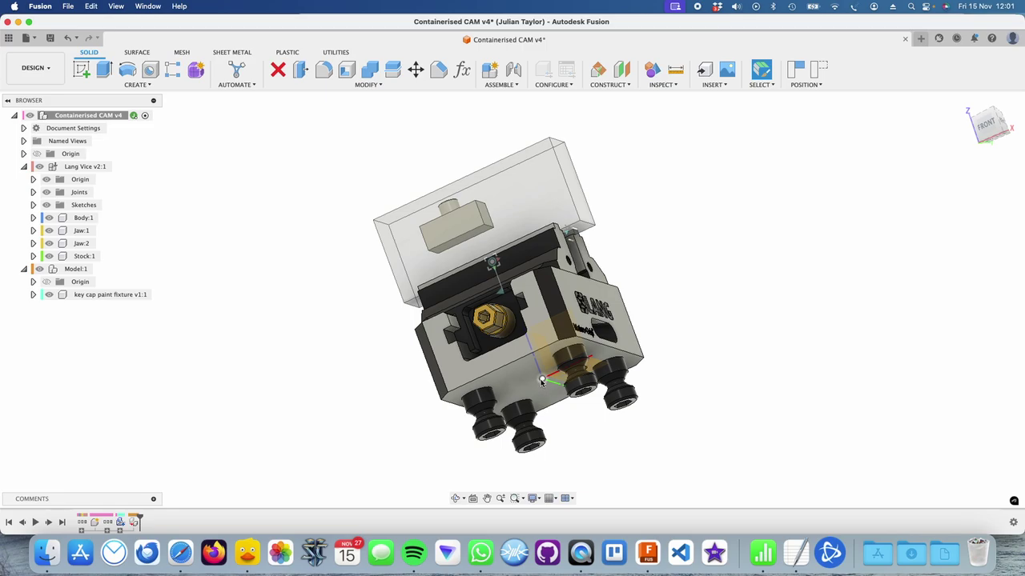
# - Activate the Stock component inside the Lang Vice assembly
pyautogui.keyDown('shift'); pyautogui.moveTo(541, 383); pyautogui.dragTo(547, 417, button='middle'); pyautogui.keyUp('shift')
pyautogui.click(527, 185)
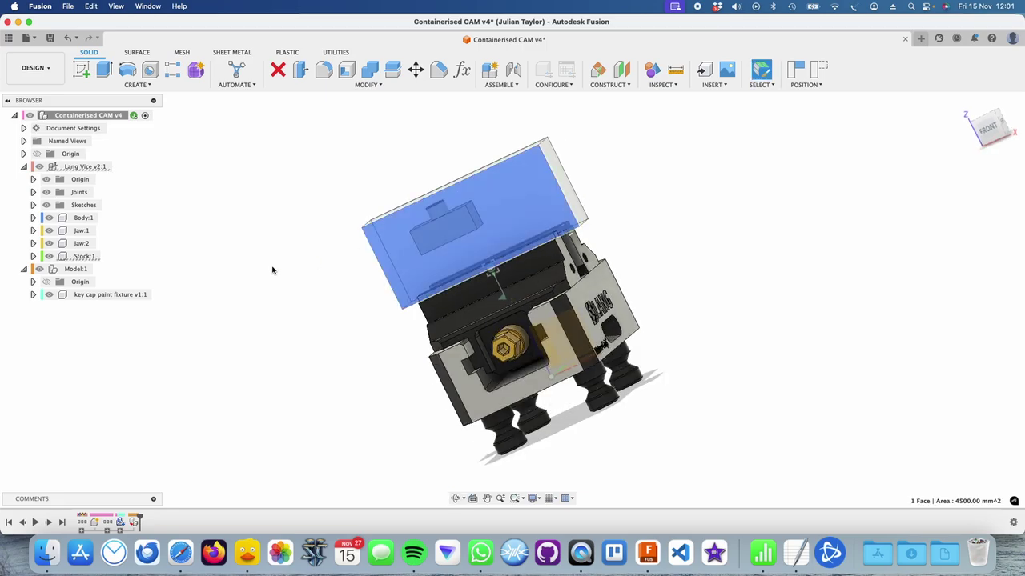
pyautogui.click(70, 255)
pyautogui.click(106, 256)
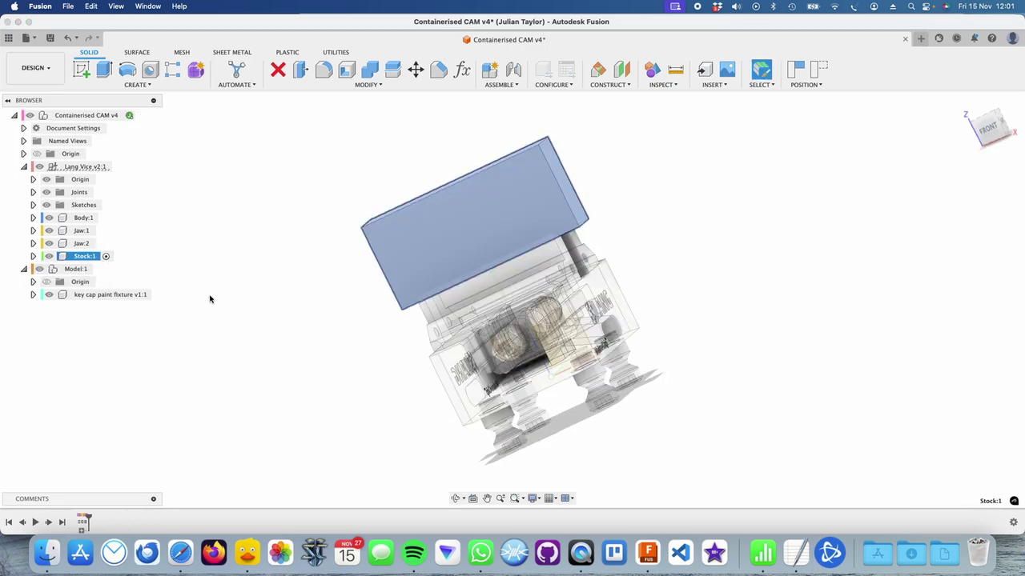
# - Set the user parameters StockWidth_2_1 to 50 mm and StockDepth_2_1 to 40 mm
pyautogui.click(462, 69)
pyautogui.moveTo(448, 144); pyautogui.dragTo(649, 362)
pyautogui.click(661, 431)
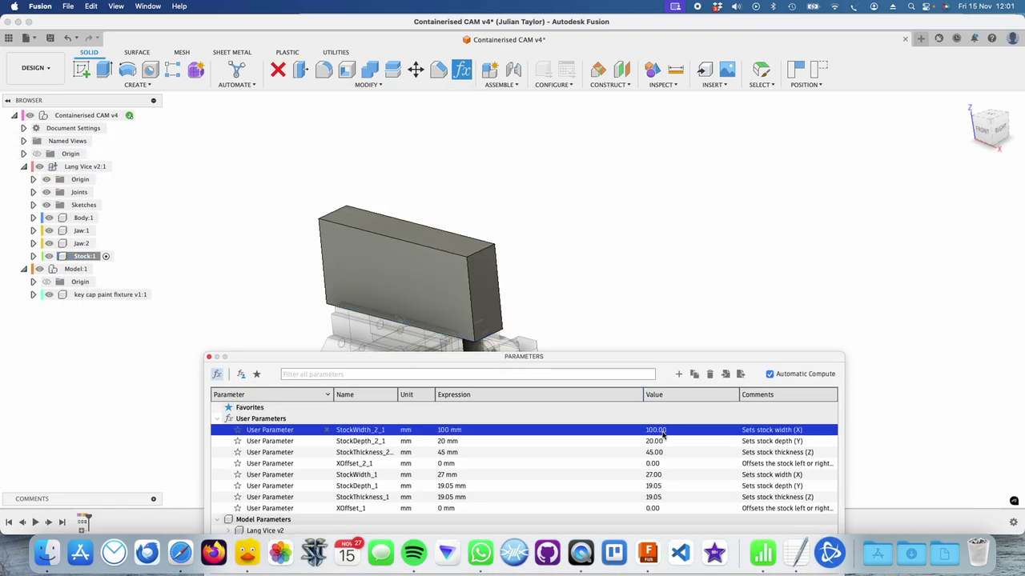
pyautogui.click(451, 430)
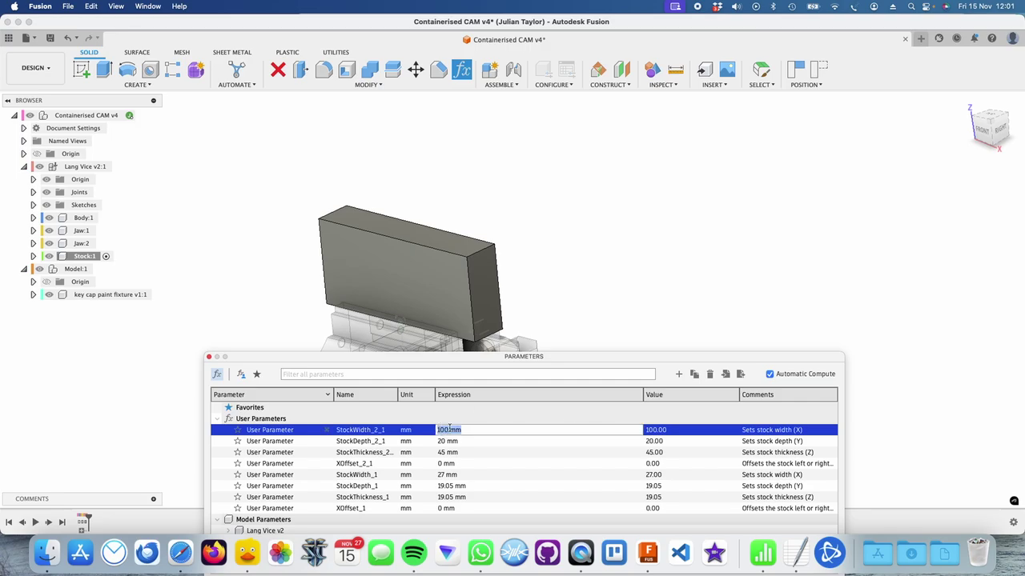
pyautogui.press('Return')
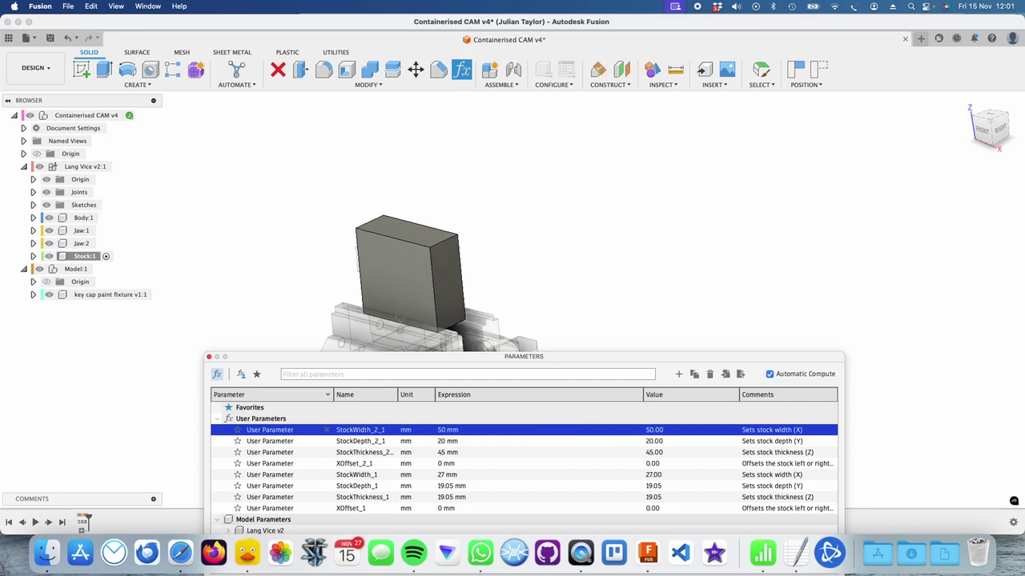
pyautogui.click(444, 441)
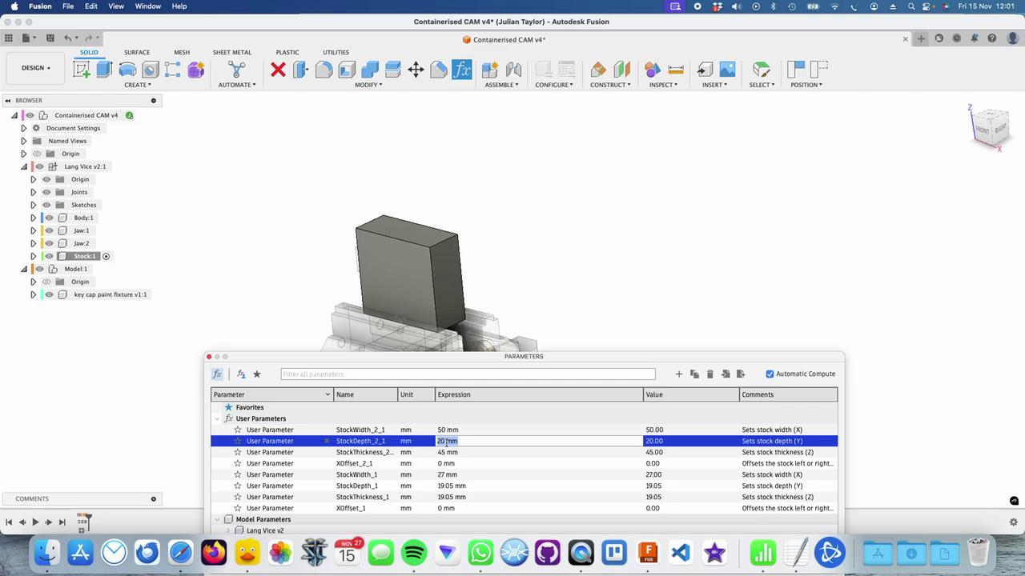
pyautogui.press('Return')
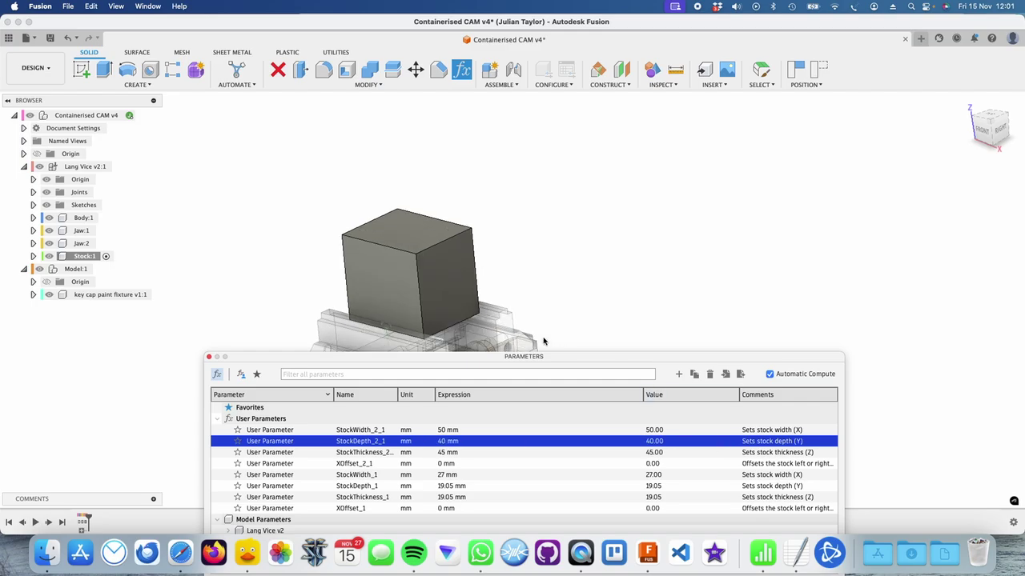
pyautogui.click(209, 359)
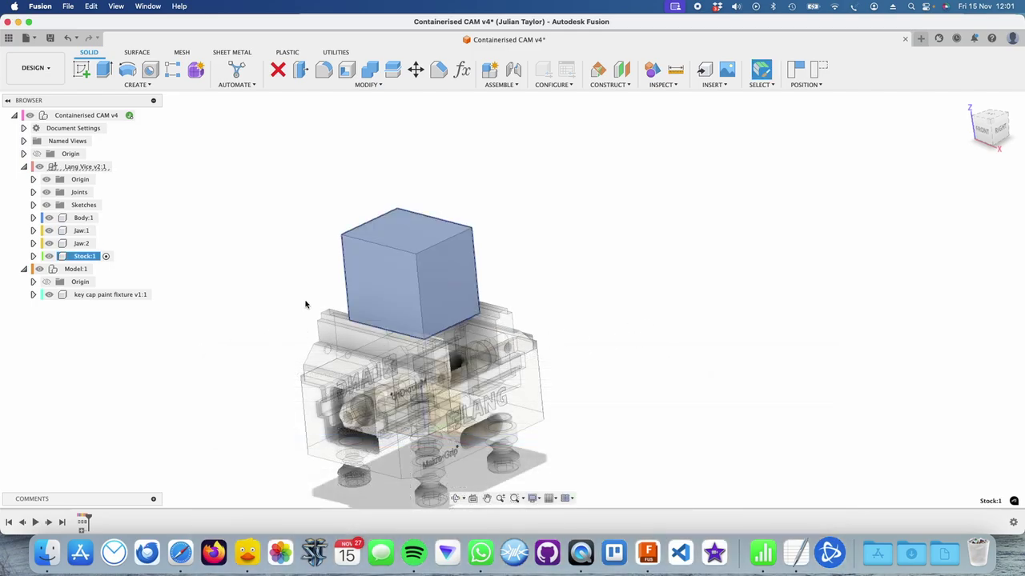
# - Examine how the resized stock block sits between the vice jaws from the front and both sides
pyautogui.scroll(-2, 304, 302)
pyautogui.moveTo(304, 302)
pyautogui.keyDown('shift'); pyautogui.mouseDown(button='middle')
pyautogui.moveTo(285, 315)
pyautogui.moveTo(290, 290)
pyautogui.mouseUp(button='middle'); pyautogui.keyUp('shift')
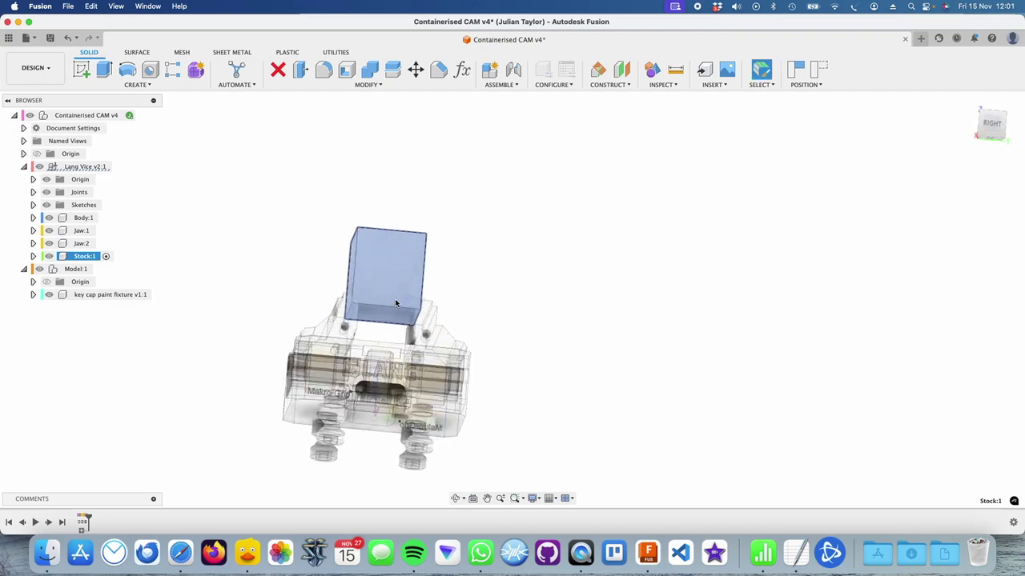
pyautogui.scroll(5, 393, 301)
pyautogui.keyDown('shift'); pyautogui.moveTo(393, 300); pyautogui.dragTo(641, 211, button='middle'); pyautogui.keyUp('shift')
pyautogui.scroll(-8, 577, 271)
pyautogui.keyDown('shift'); pyautogui.moveTo(545, 293); pyautogui.dragTo(485, 317, button='middle'); pyautogui.keyUp('shift')
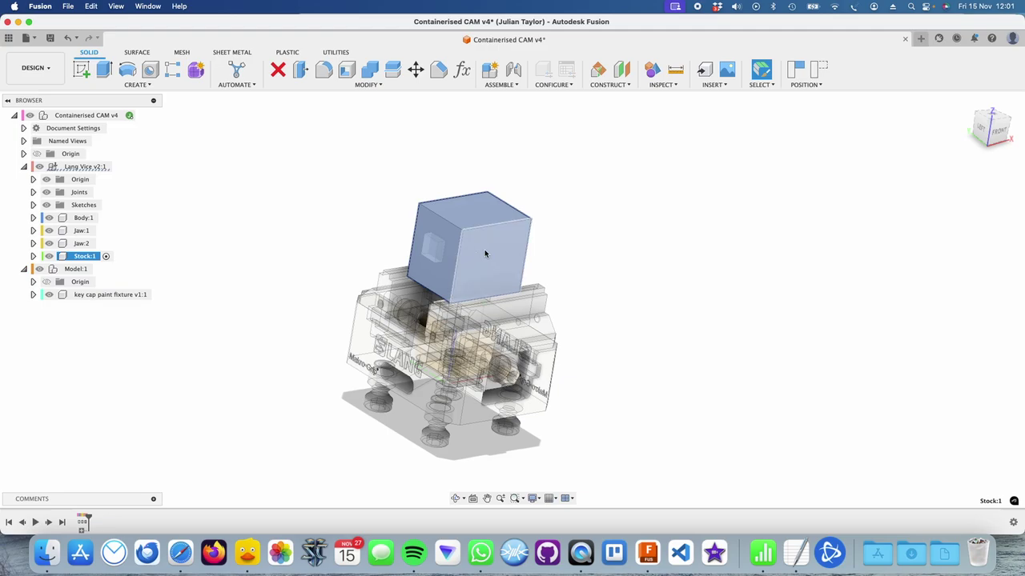
pyautogui.keyDown('shift'); pyautogui.moveTo(483, 257); pyautogui.dragTo(519, 329, button='middle'); pyautogui.keyUp('shift')
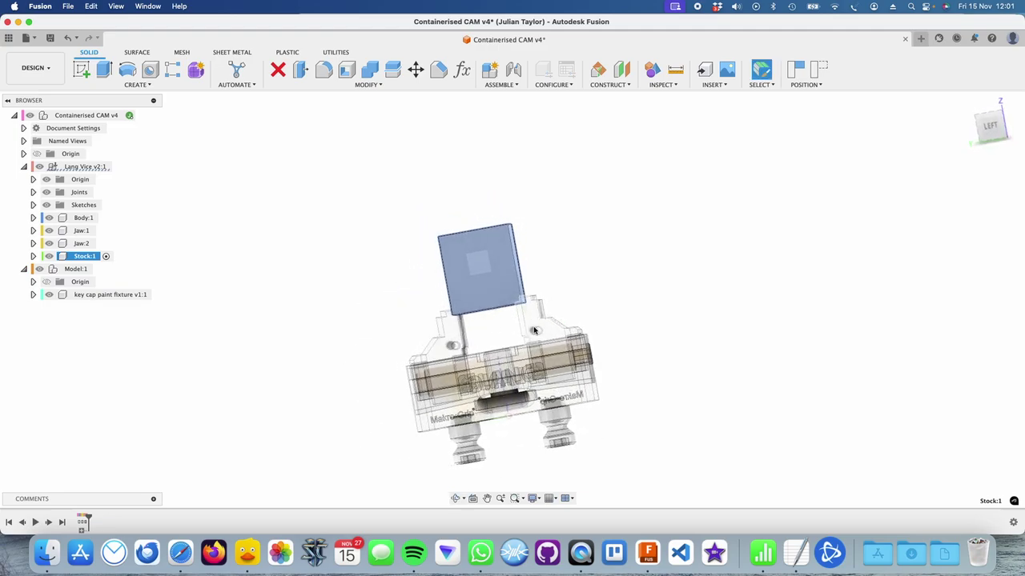
pyautogui.keyDown('shift'); pyautogui.moveTo(531, 324); pyautogui.dragTo(306, 368, button='middle'); pyautogui.keyUp('shift')
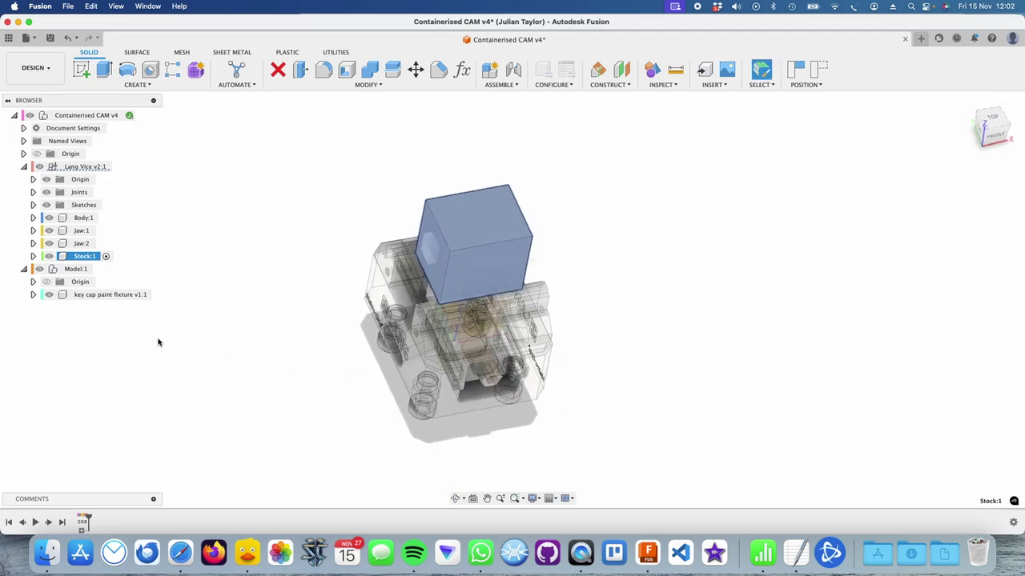
pyautogui.keyDown('shift'); pyautogui.moveTo(351, 332); pyautogui.dragTo(312, 267, button='middle'); pyautogui.keyUp('shift')
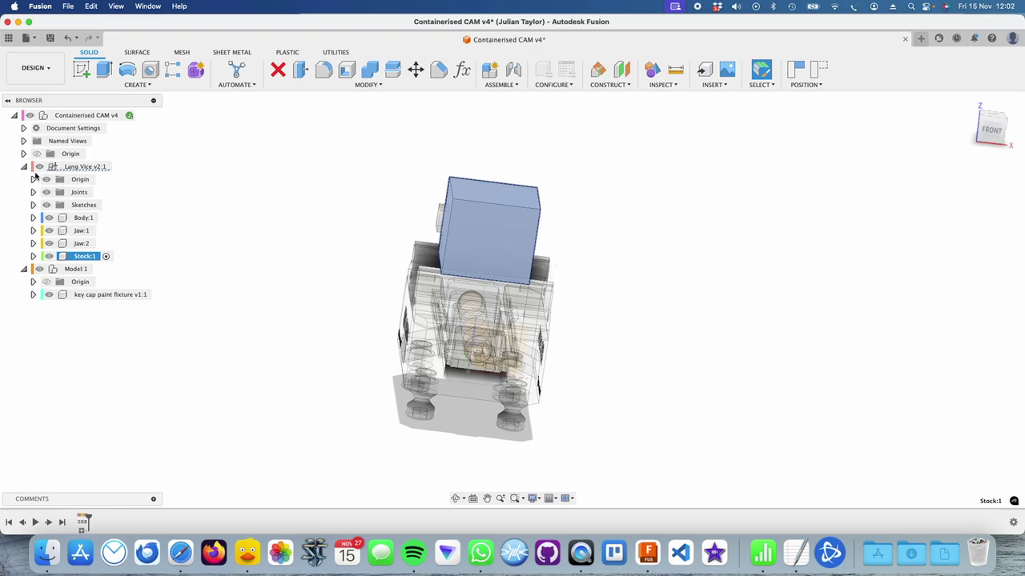
# - Highlight the Lang Vice, Stock, Model and key cap paint fixture components in turn to examine the assembly structure and the part's position
pyautogui.click(86, 166)
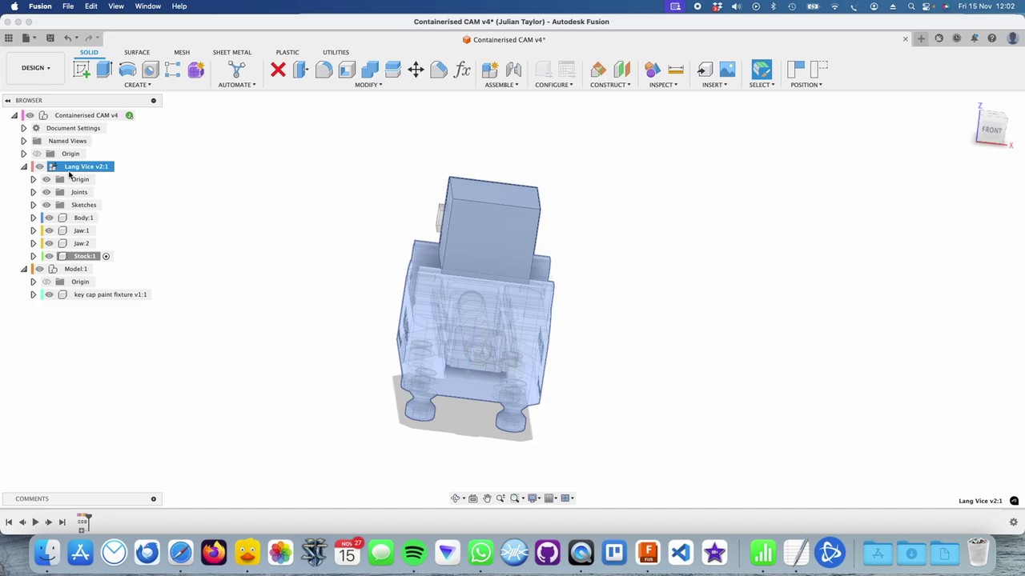
pyautogui.click(84, 256)
pyautogui.keyDown('shift'); pyautogui.moveTo(252, 283); pyautogui.dragTo(384, 296, button='middle'); pyautogui.keyUp('shift')
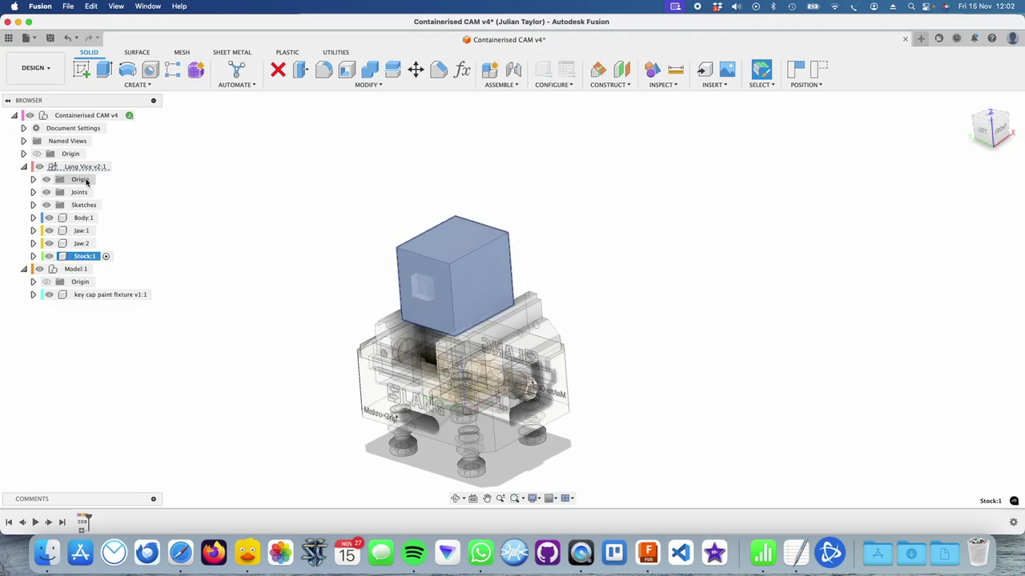
pyautogui.click(72, 271)
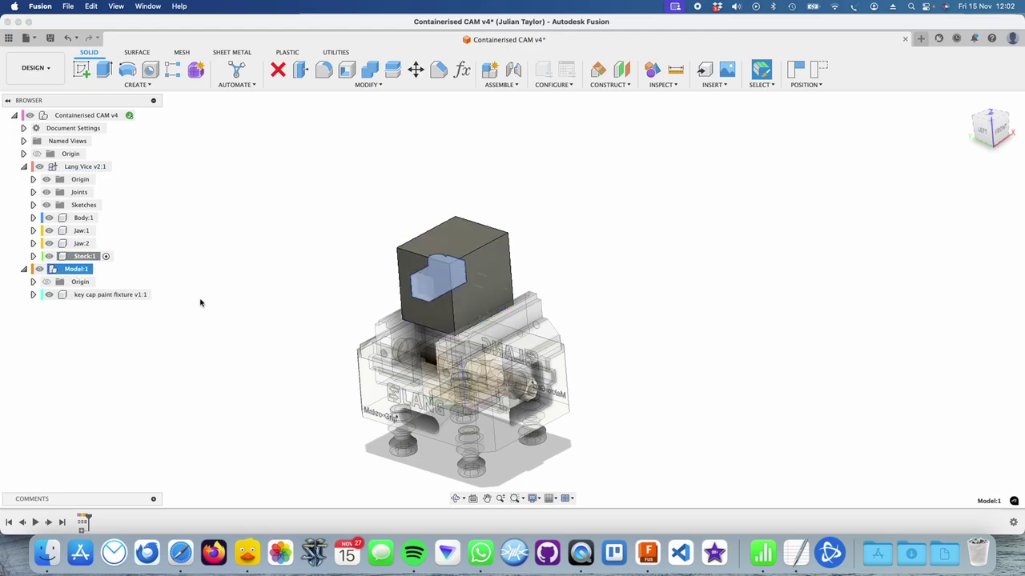
pyautogui.keyDown('shift'); pyautogui.moveTo(201, 302); pyautogui.dragTo(218, 289, button='middle'); pyautogui.keyUp('shift')
pyautogui.scroll(5, 428, 278)
pyautogui.keyDown('shift'); pyautogui.moveTo(448, 270); pyautogui.dragTo(465, 265, button='middle'); pyautogui.keyUp('shift')
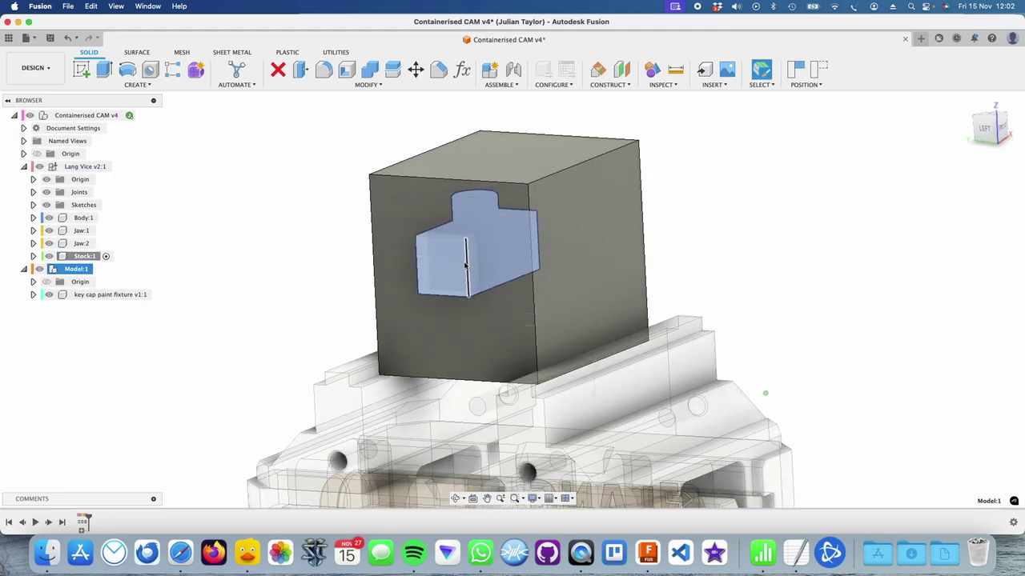
pyautogui.click(82, 296)
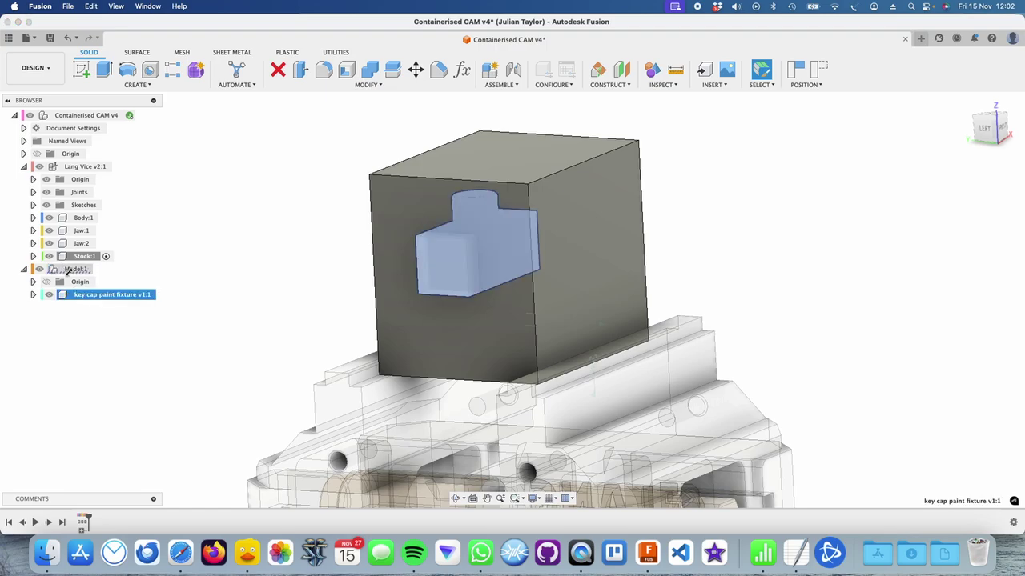
pyautogui.scroll(-5, 277, 270)
pyautogui.moveTo(277, 270)
pyautogui.keyDown('shift'); pyautogui.mouseDown(button='middle')
pyautogui.moveTo(254, 306)
pyautogui.moveTo(278, 279)
pyautogui.mouseUp(button='middle'); pyautogui.keyUp('shift')
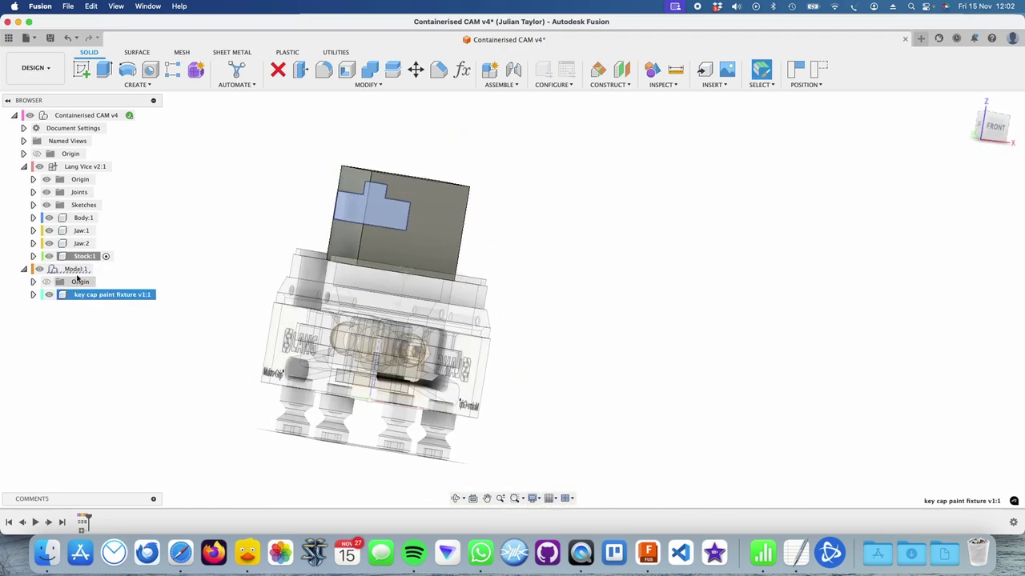
# - Go to the Manufacture workspace and inspect the setup stock around the key cap paint fixture
pyautogui.click(56, 72)
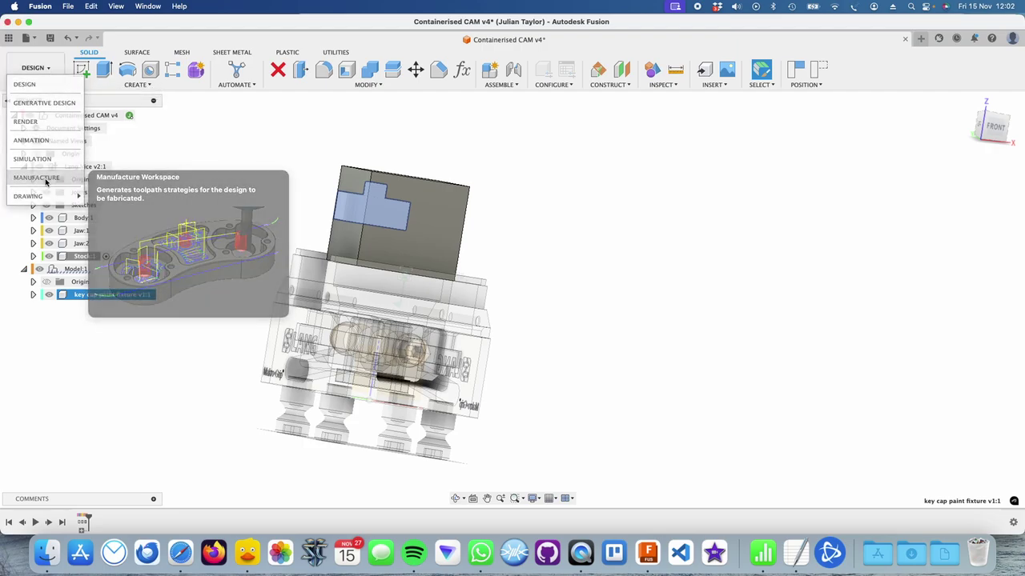
pyautogui.click(36, 178)
pyautogui.keyDown('shift'); pyautogui.moveTo(226, 234); pyautogui.dragTo(296, 240, button='middle'); pyautogui.keyUp('shift')
pyautogui.keyDown('shift'); pyautogui.moveTo(316, 275); pyautogui.dragTo(317, 278, button='middle'); pyautogui.keyUp('shift')
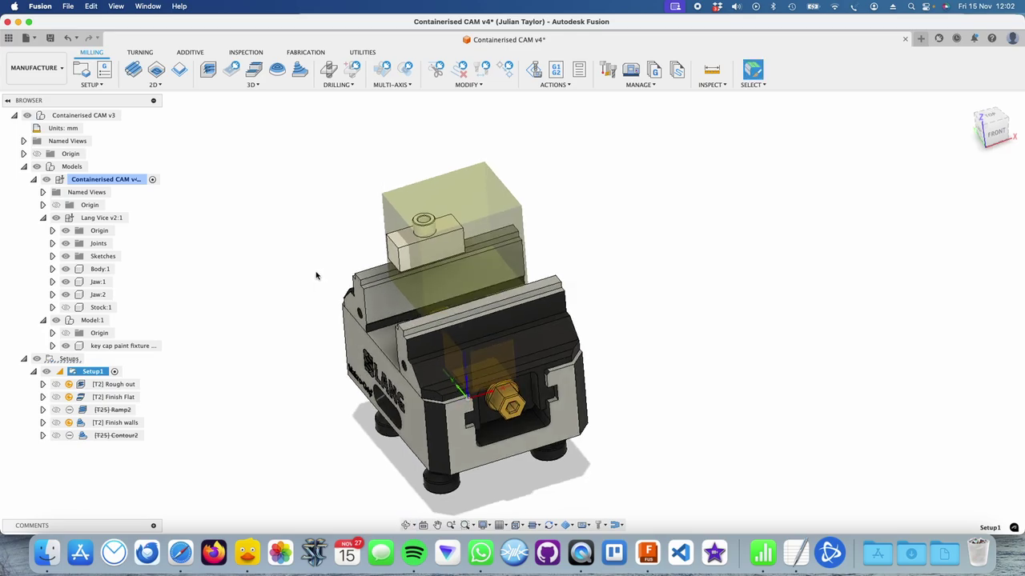
# - Return to the Design workspace and check the stock and key cap paint fixture from the back view
pyautogui.click(36, 67)
pyautogui.click(32, 87)
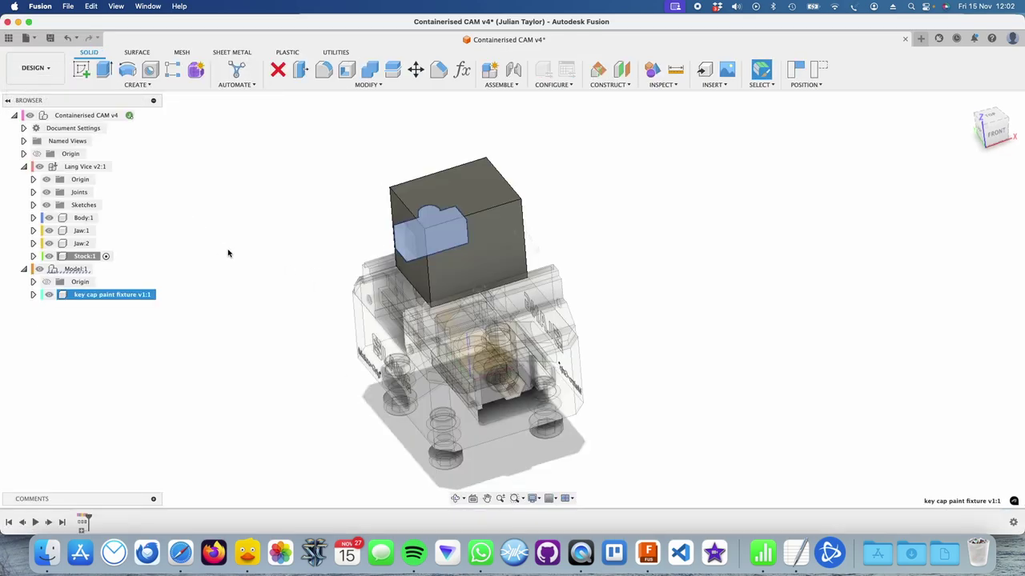
pyautogui.keyDown('shift'); pyautogui.moveTo(268, 226); pyautogui.dragTo(405, 218, button='middle'); pyautogui.keyUp('shift')
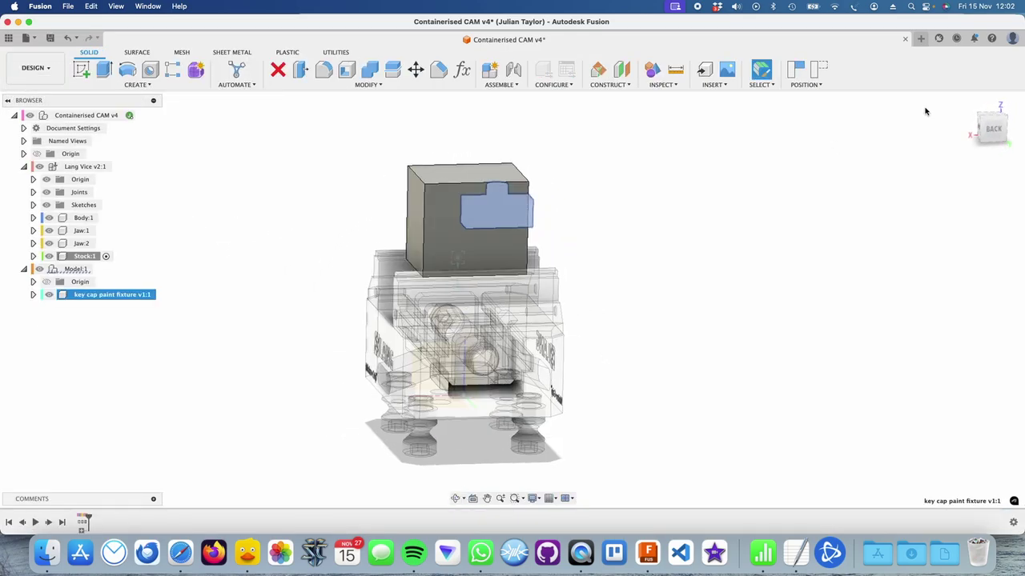
pyautogui.click(992, 133)
pyautogui.press('Escape')
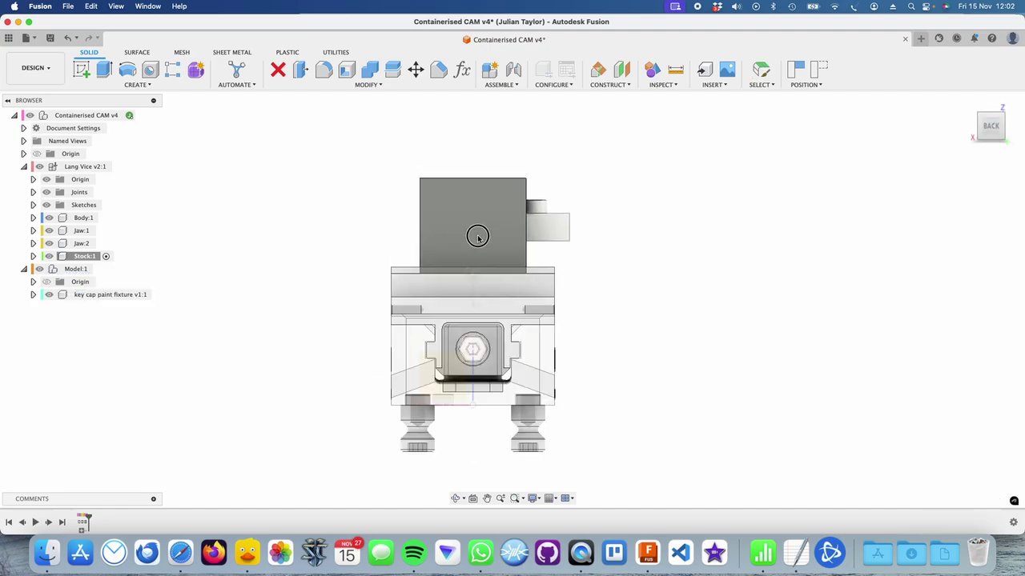
pyautogui.keyDown('shift'); pyautogui.moveTo(405, 233); pyautogui.dragTo(293, 290, button='middle'); pyautogui.keyUp('shift')
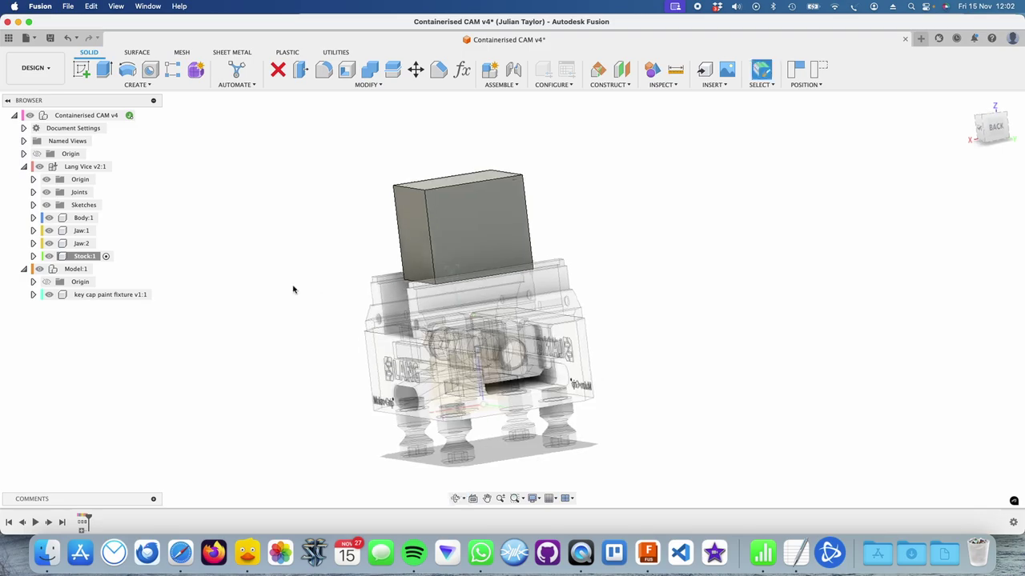
# - Switch back to the Manufacture workspace and view the setup from its back corner
pyautogui.click(53, 75)
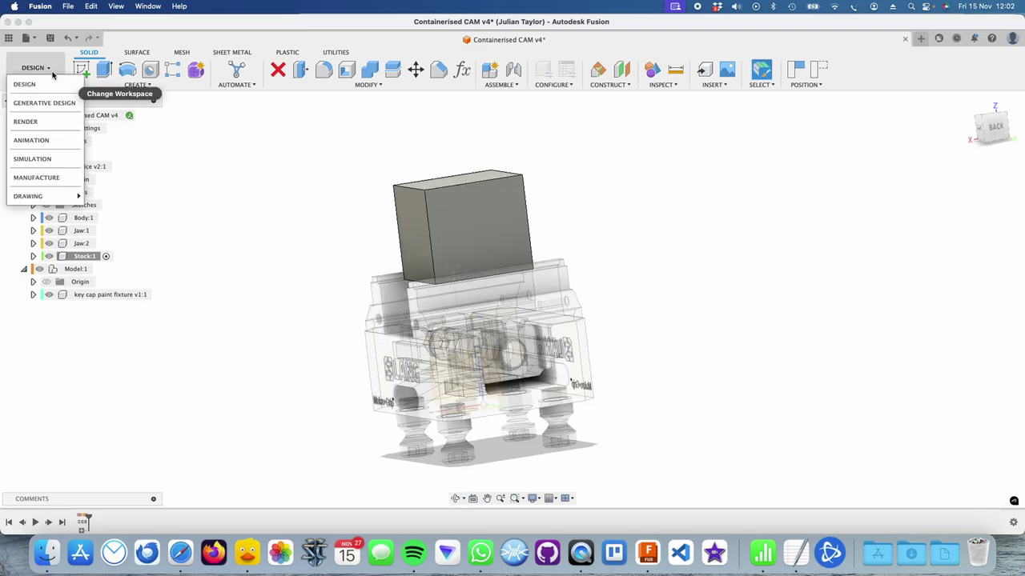
pyautogui.click(36, 178)
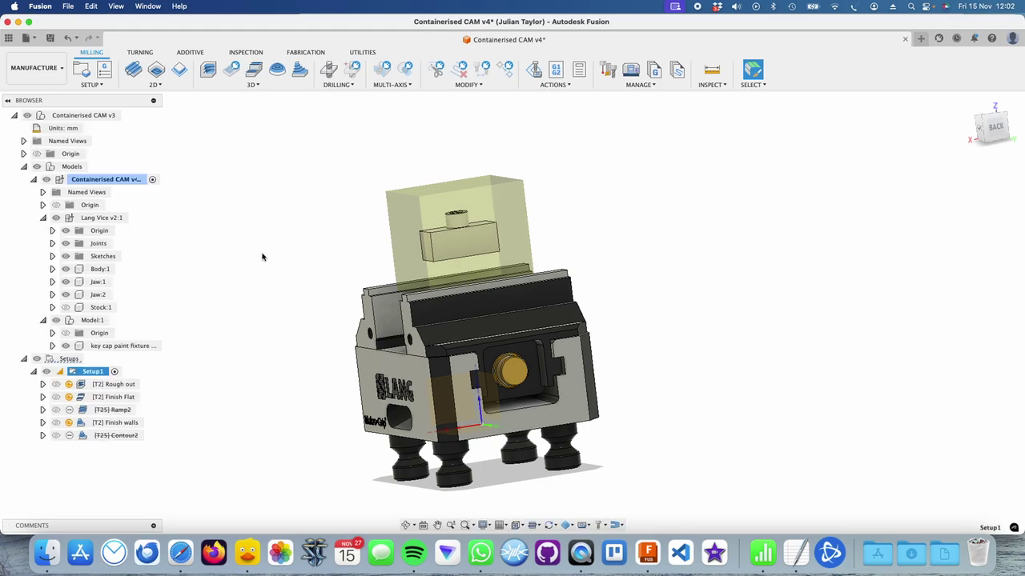
pyautogui.keyDown('shift'); pyautogui.moveTo(280, 277); pyautogui.dragTo(311, 278, button='middle'); pyautogui.keyUp('shift')
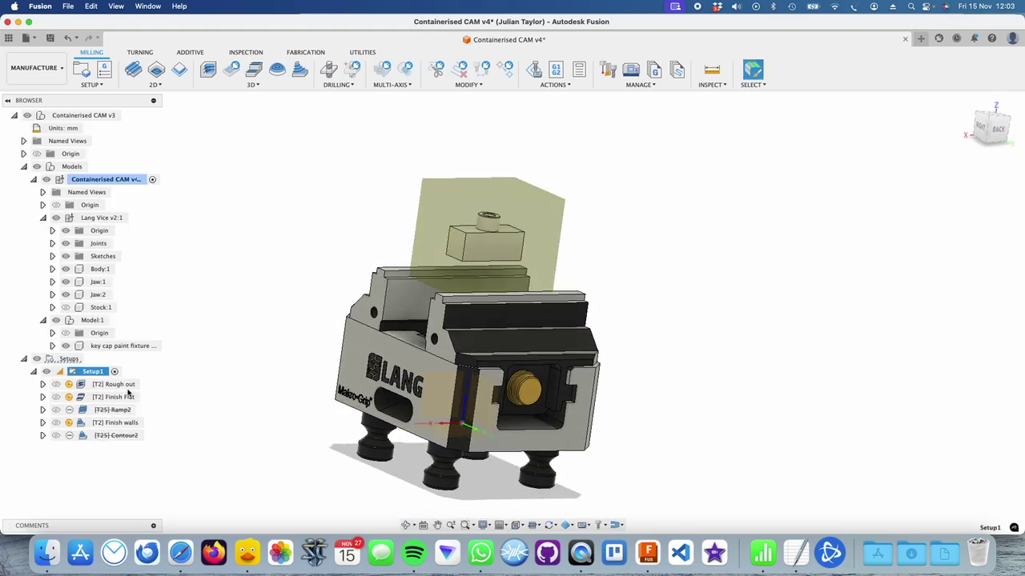
# - Open the milling setup Setup1 for editing
pyautogui.click(96, 181)
pyautogui.moveTo(52, 367); pyautogui.dragTo(79, 374)
pyautogui.click(69, 360)
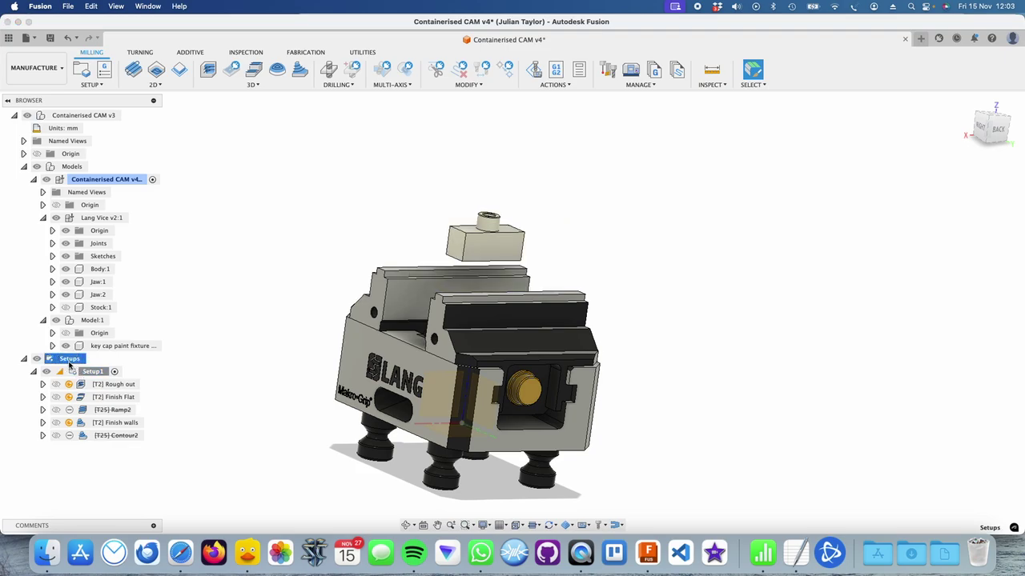
pyautogui.doubleClick(84, 371)
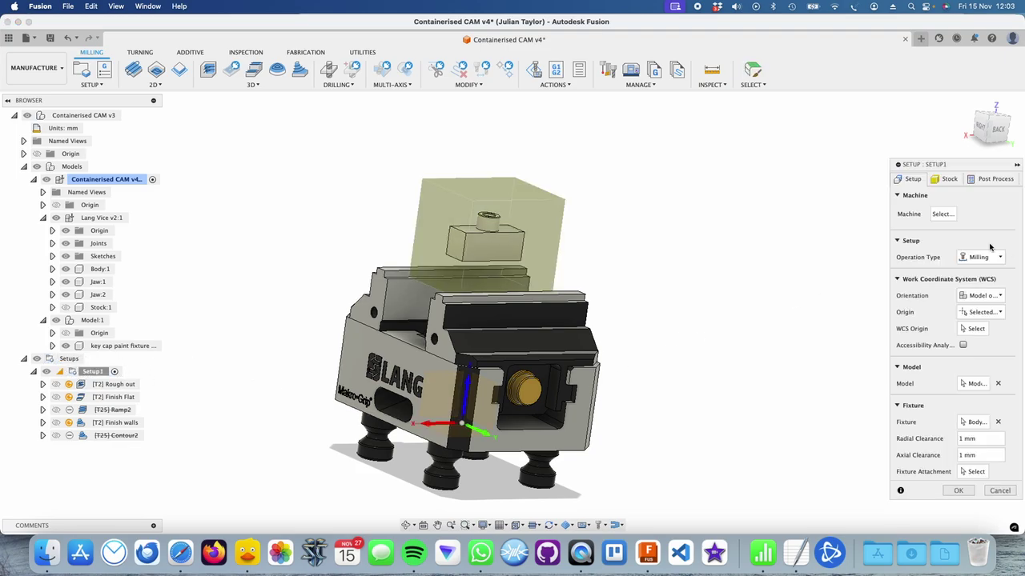
# - Review the setup's post-process WCS offset and inspect the work coordinate origin at the underside of the vice
pyautogui.click(996, 179)
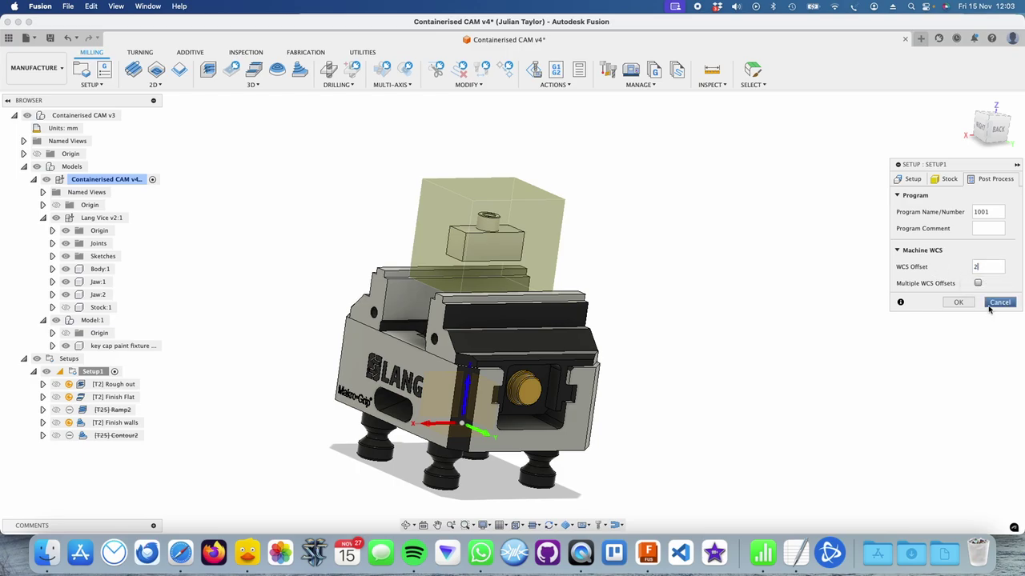
pyautogui.click(908, 179)
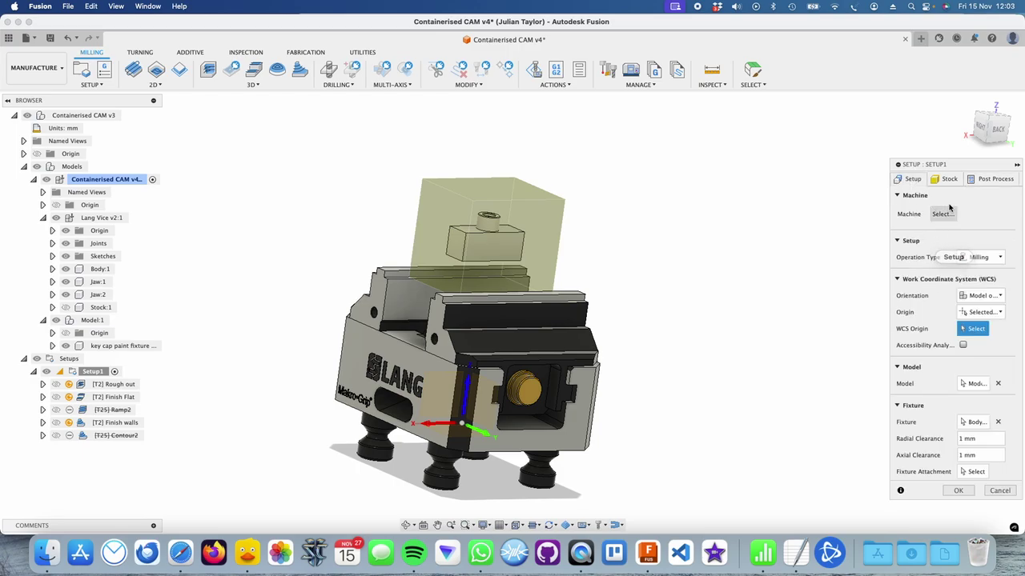
pyautogui.keyDown('shift'); pyautogui.moveTo(679, 363); pyautogui.dragTo(740, 305, button='middle'); pyautogui.keyUp('shift')
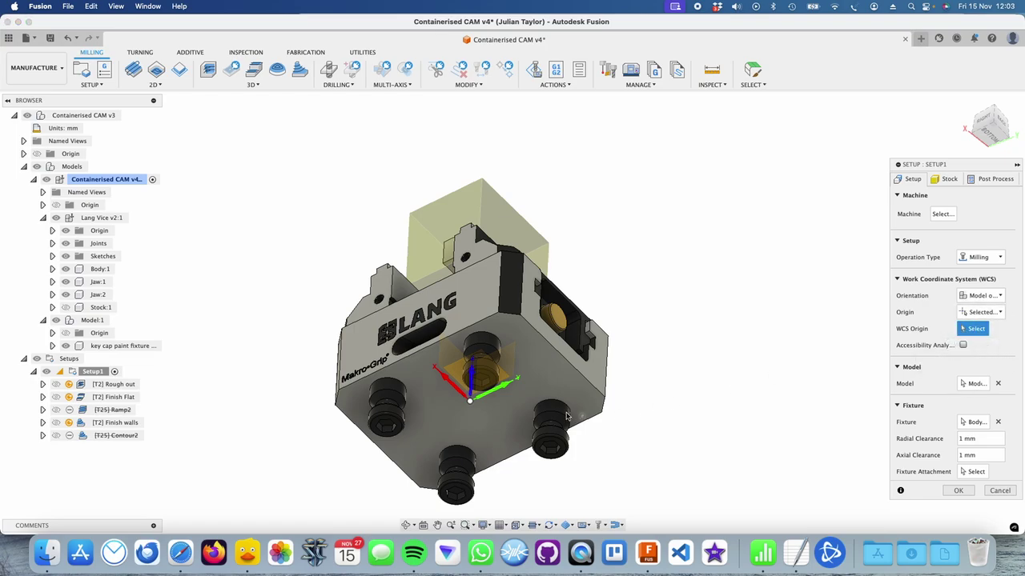
pyautogui.keyDown('shift'); pyautogui.moveTo(681, 337); pyautogui.dragTo(682, 353, button='middle'); pyautogui.keyUp('shift')
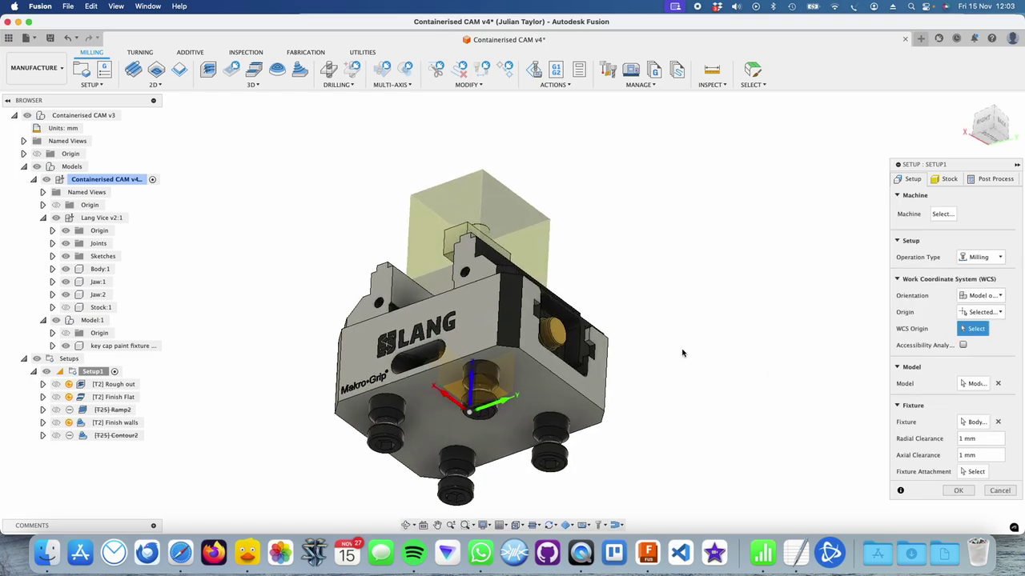
# - Clear the setup's model selection and assign the whole Model:1 component as the model to machine
pyautogui.click(975, 384)
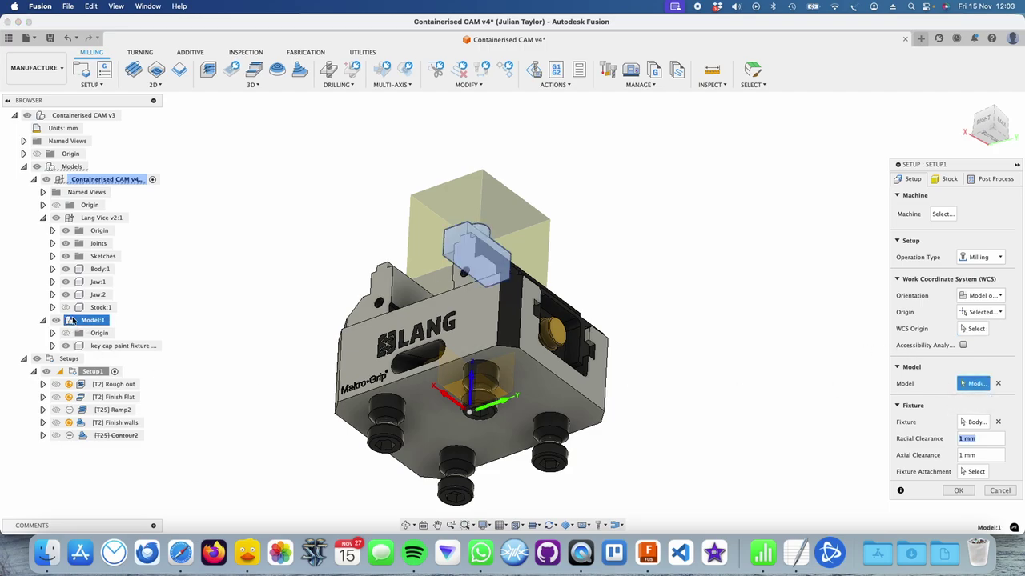
pyautogui.keyDown('shift'); pyautogui.moveTo(351, 349); pyautogui.dragTo(357, 386, button='middle'); pyautogui.keyUp('shift')
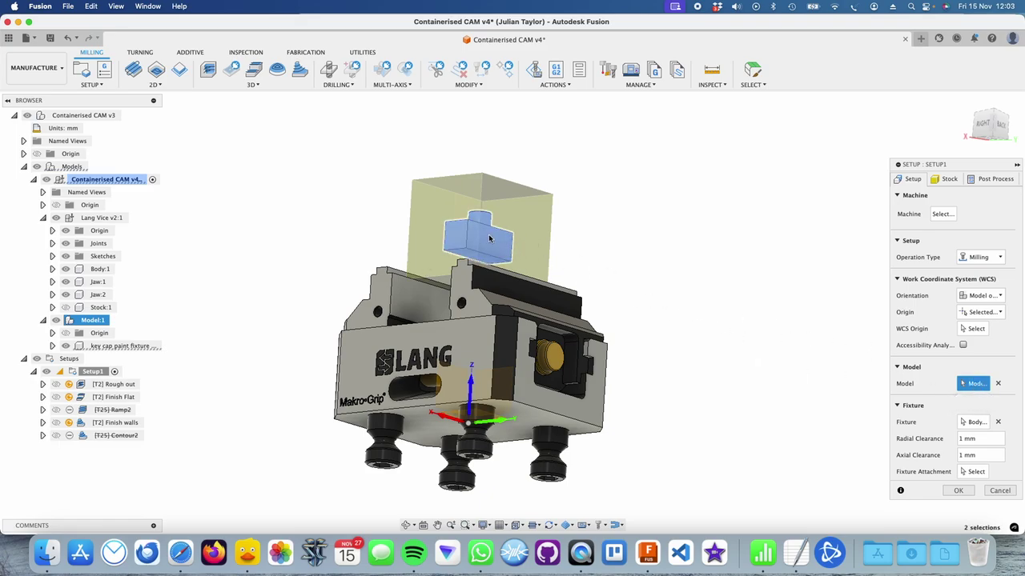
pyautogui.click(461, 233)
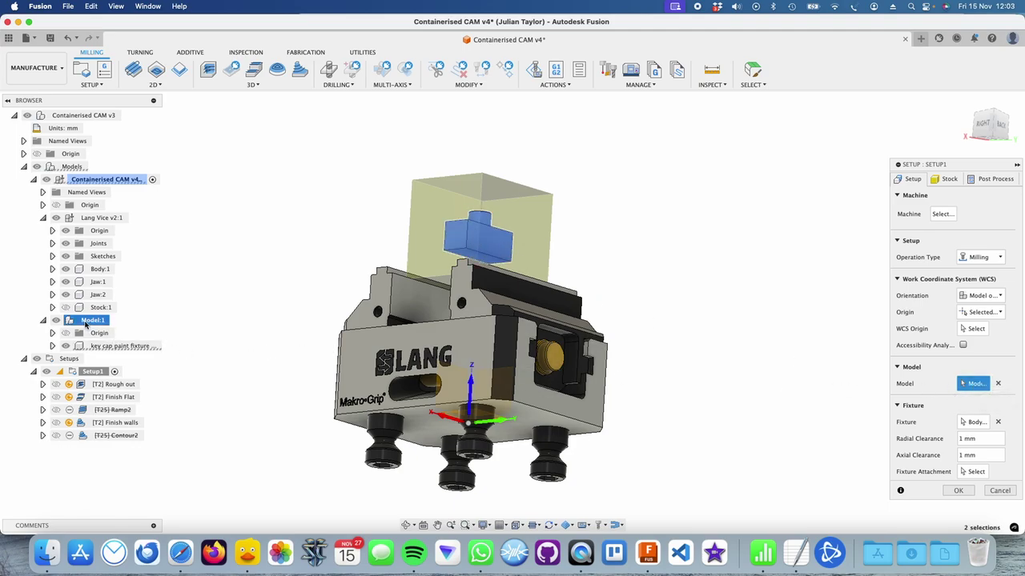
pyautogui.click(997, 383)
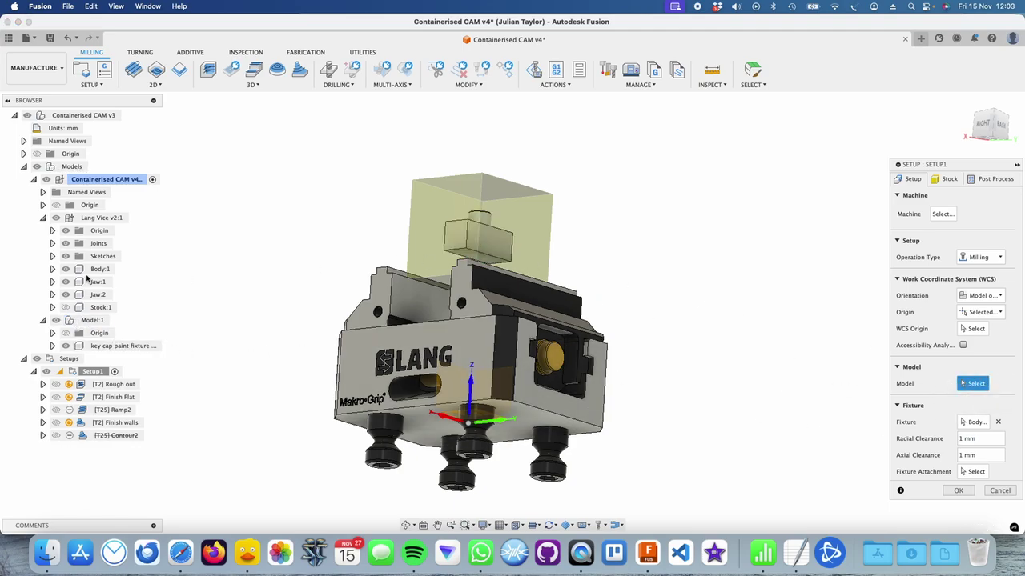
pyautogui.click(73, 321)
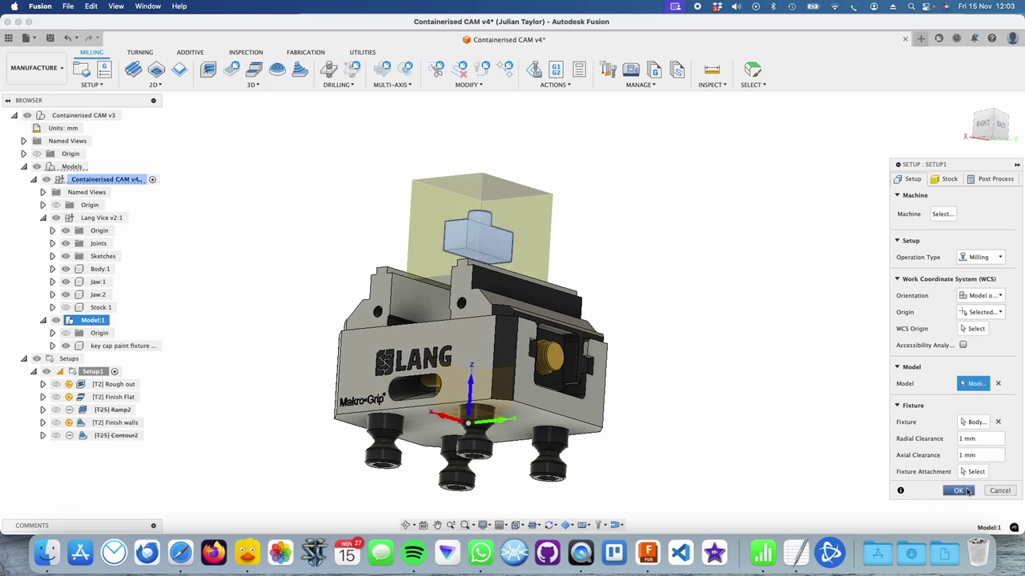
# - Keep the stock mode as From solid, reselect Stock:1 as the stock solid, and accept the setup
pyautogui.click(945, 178)
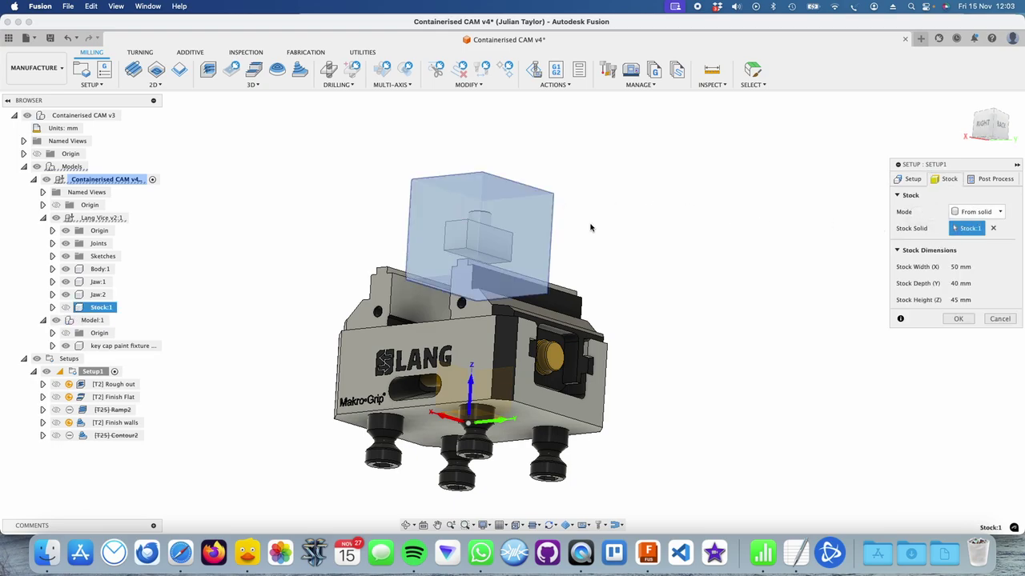
pyautogui.click(977, 211)
pyautogui.click(843, 241)
pyautogui.click(993, 228)
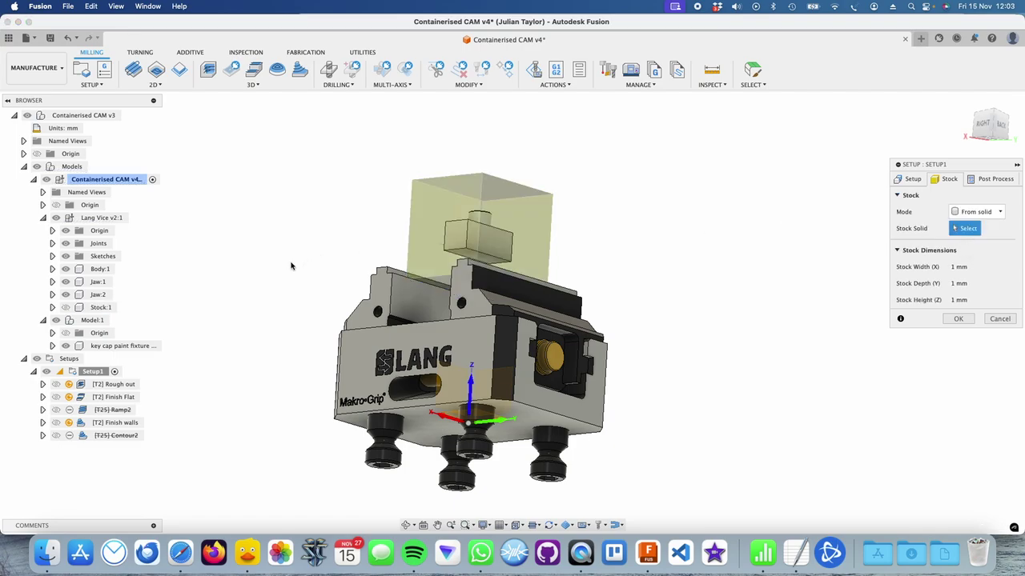
pyautogui.click(105, 306)
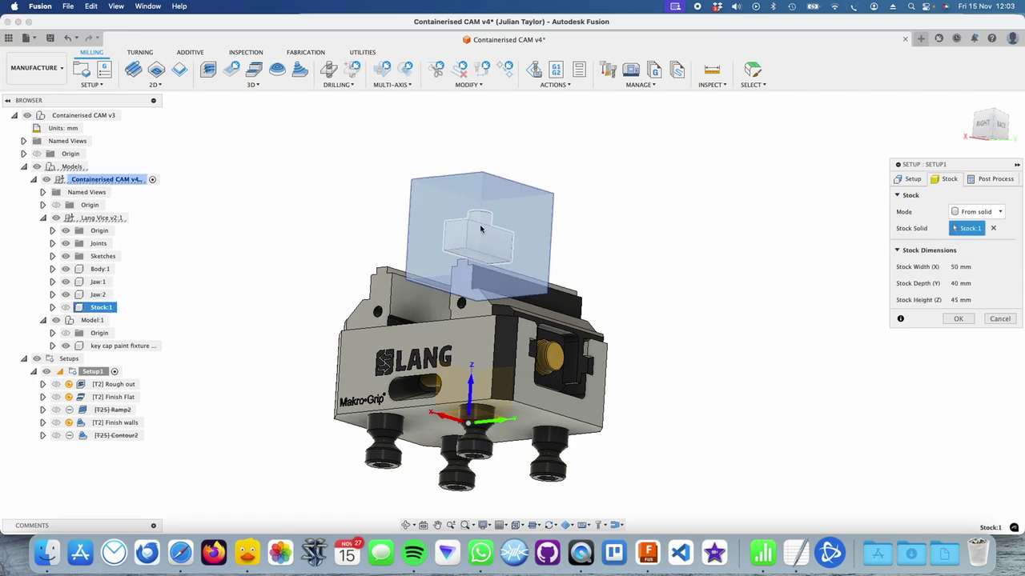
pyautogui.keyDown('shift'); pyautogui.moveTo(194, 289); pyautogui.dragTo(192, 310, button='middle'); pyautogui.keyUp('shift')
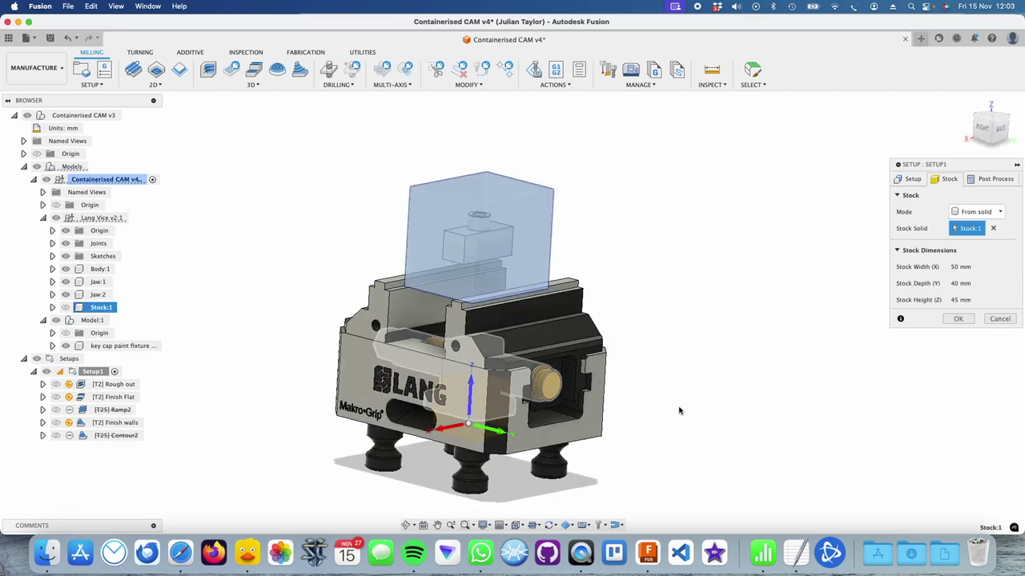
pyautogui.click(960, 320)
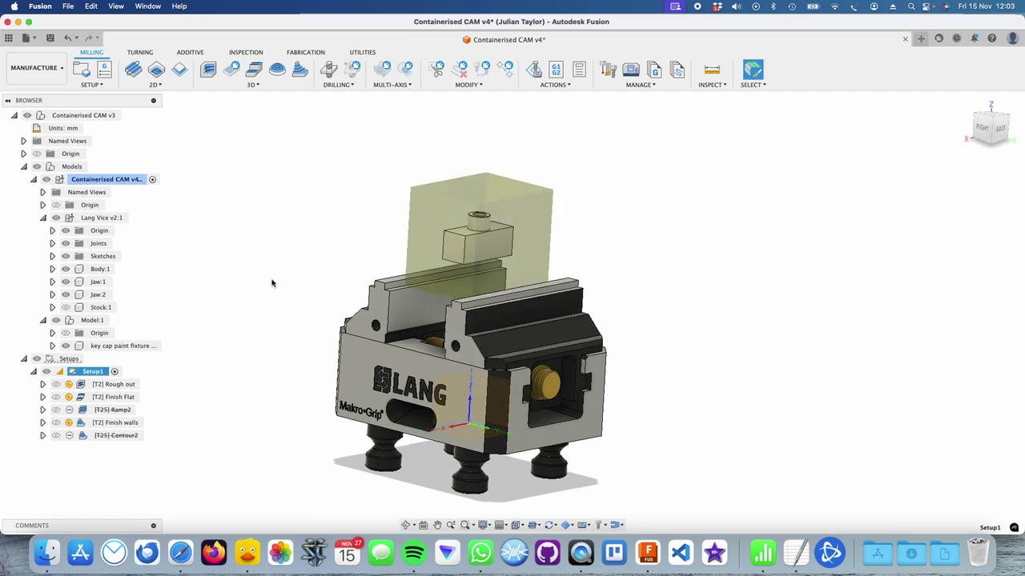
# - Regenerate the Setup1 toolpaths and look over the 3D milling strategies available for the key cap paint fixture
pyautogui.keyDown('shift'); pyautogui.moveTo(306, 251); pyautogui.dragTo(434, 255, button='middle'); pyautogui.keyUp('shift')
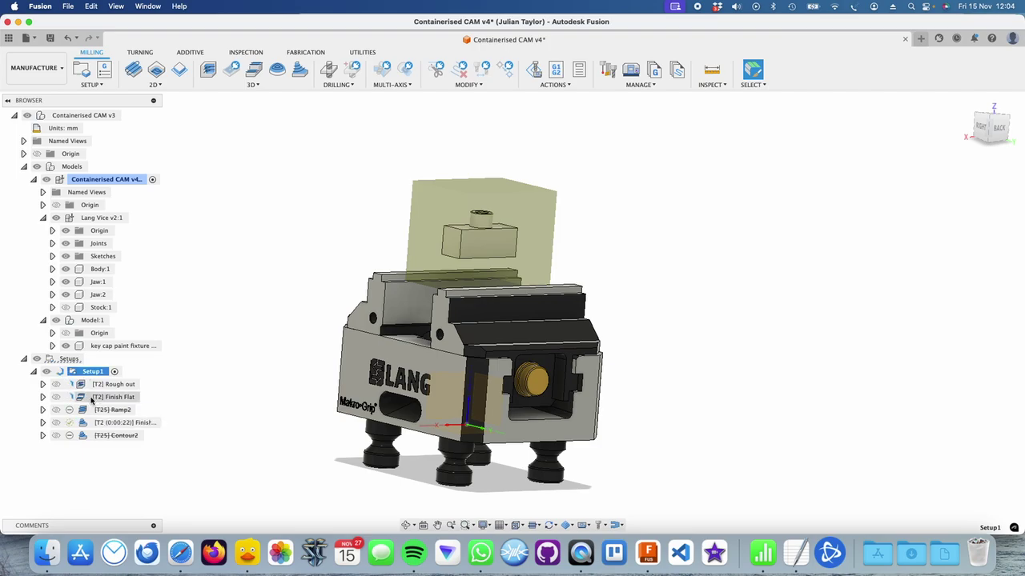
pyautogui.click(254, 87)
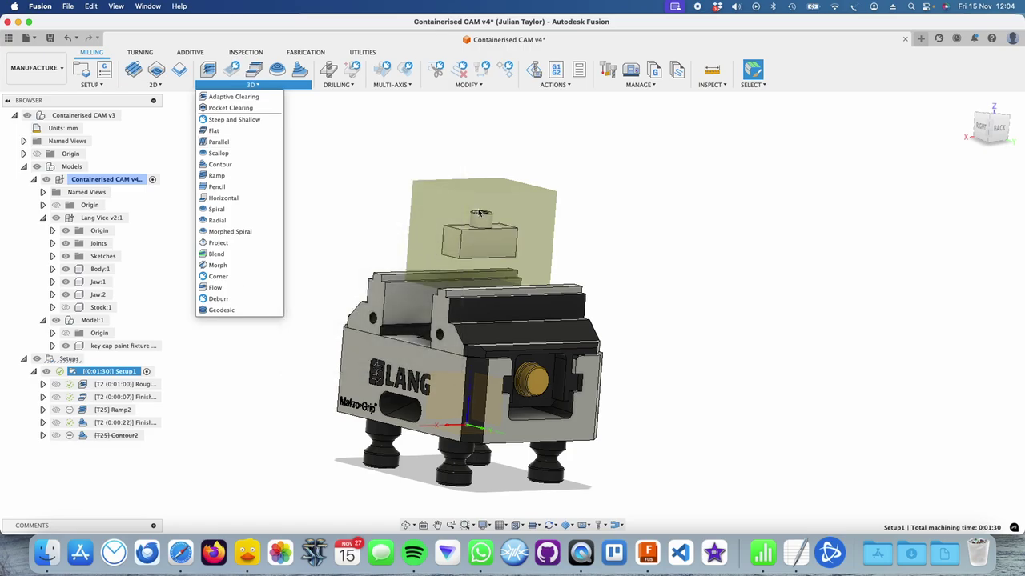
pyautogui.scroll(5, 480, 228)
pyautogui.scroll(-2, 460, 248)
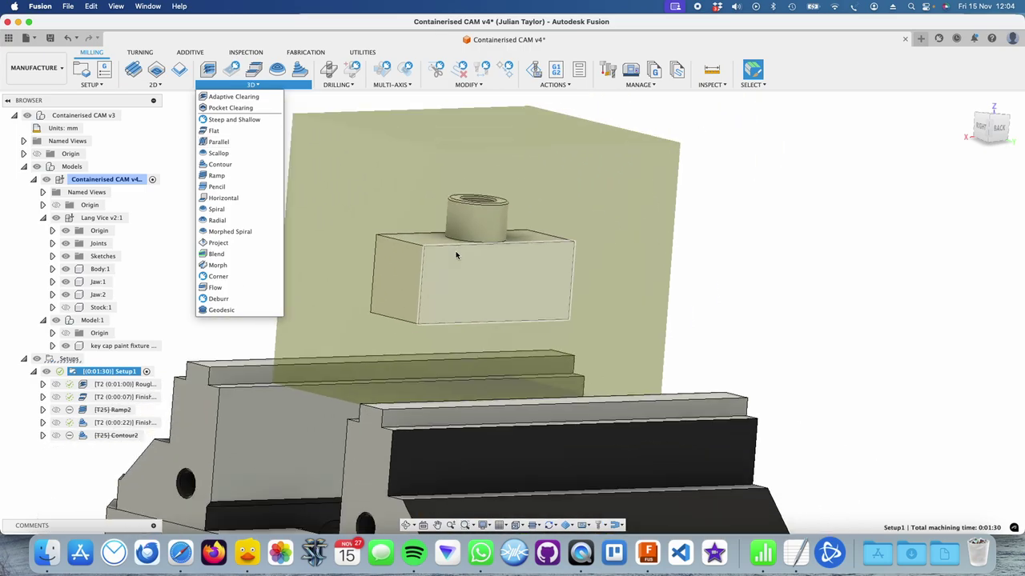
pyautogui.click(310, 248)
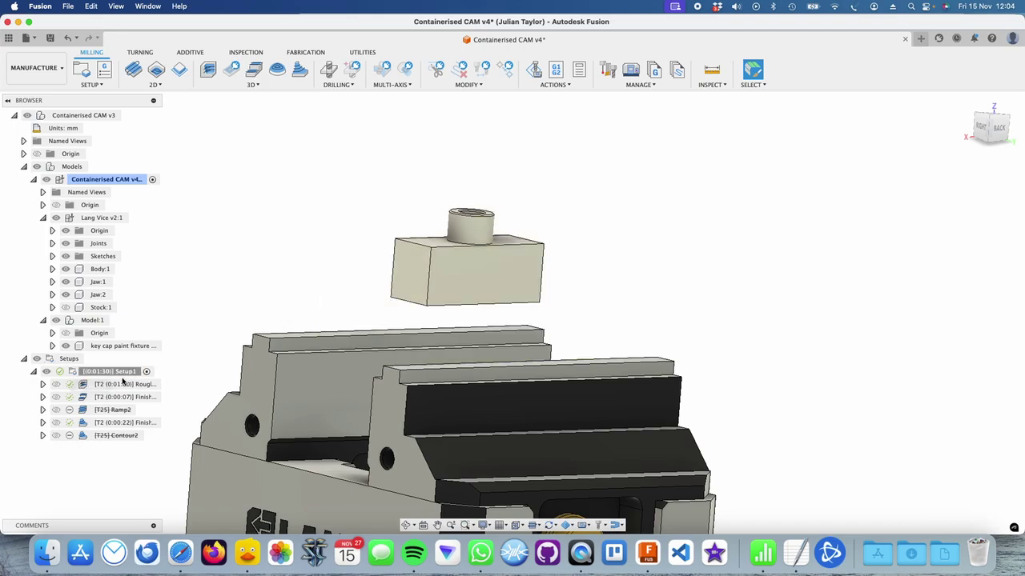
# - Simulate the Setup1 toolpaths, inspect the machined key cap paint fixture in the stock, and exit the simulation
pyautogui.click(532, 71)
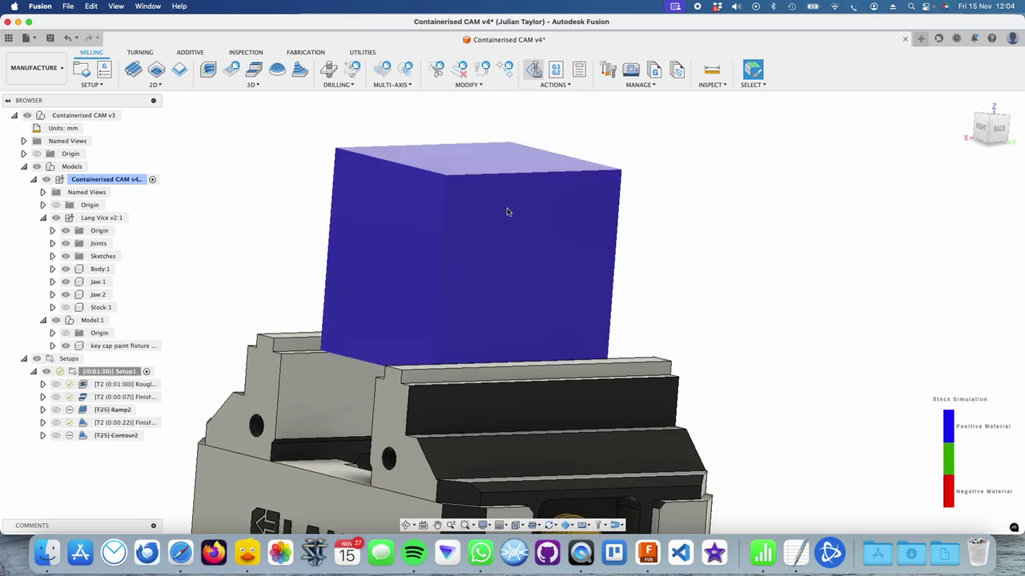
pyautogui.click(512, 473)
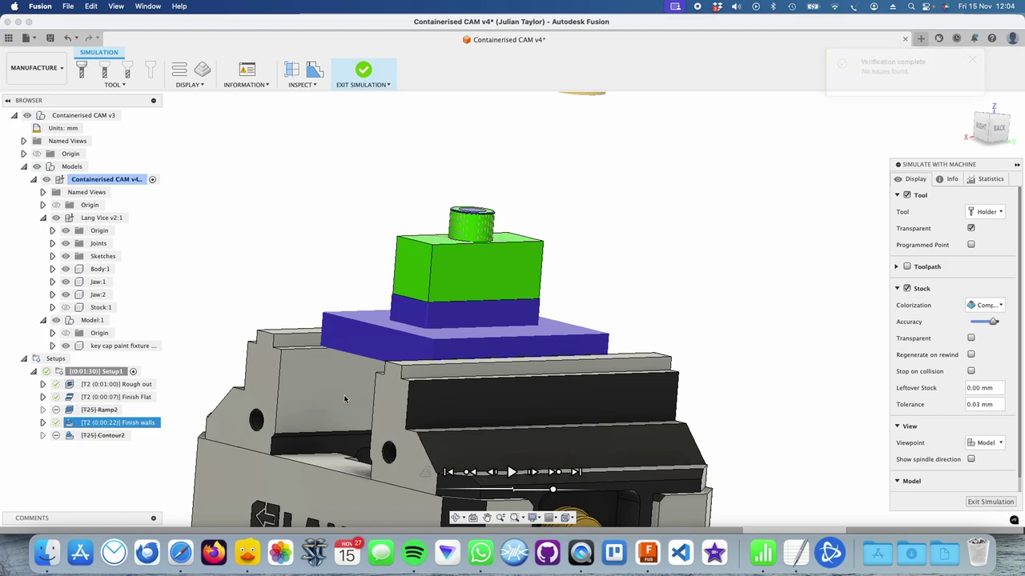
pyautogui.keyDown('shift'); pyautogui.moveTo(357, 251); pyautogui.dragTo(353, 267, button='middle'); pyautogui.keyUp('shift')
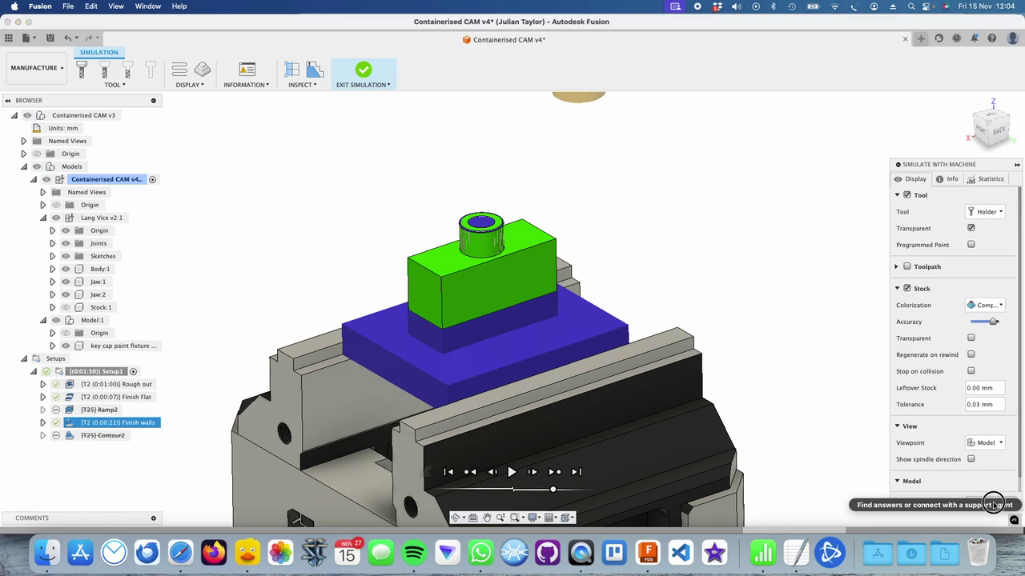
pyautogui.click(989, 504)
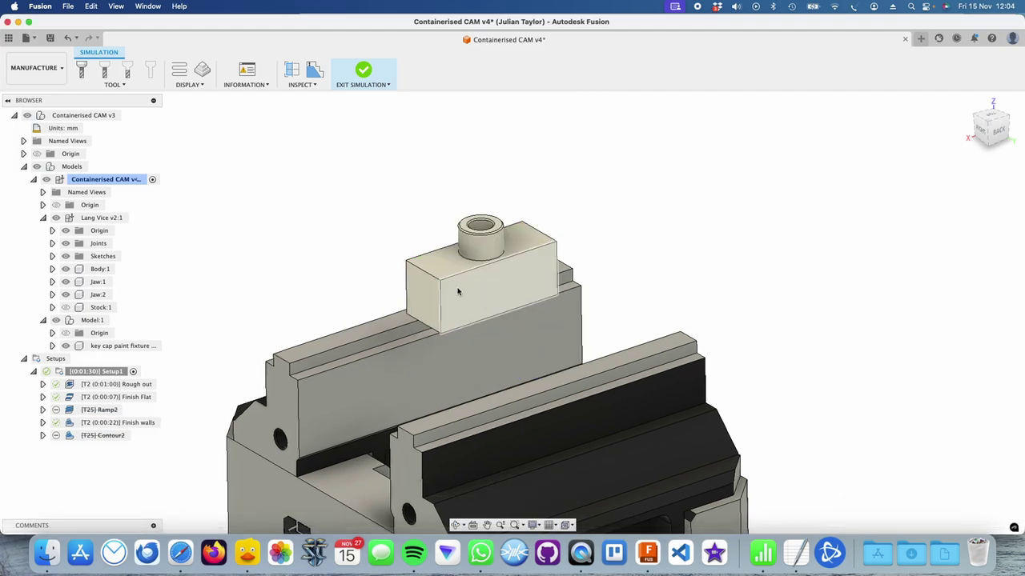
# - Unsuppress the Ramp2 and Contour2 operations in Setup1
pyautogui.click(113, 410)
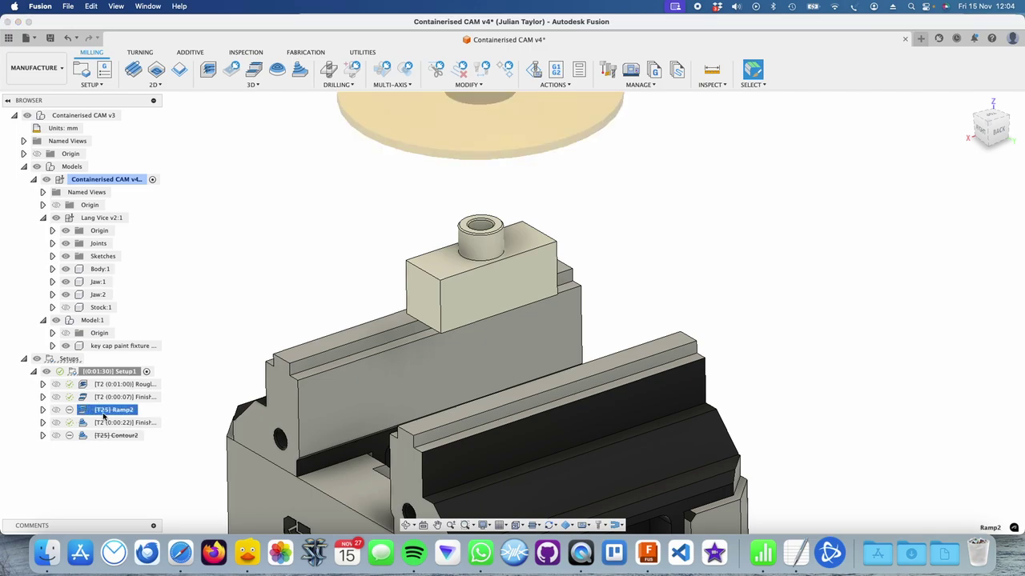
pyautogui.keyDown('super'); pyautogui.click(112, 436); pyautogui.keyUp('super')
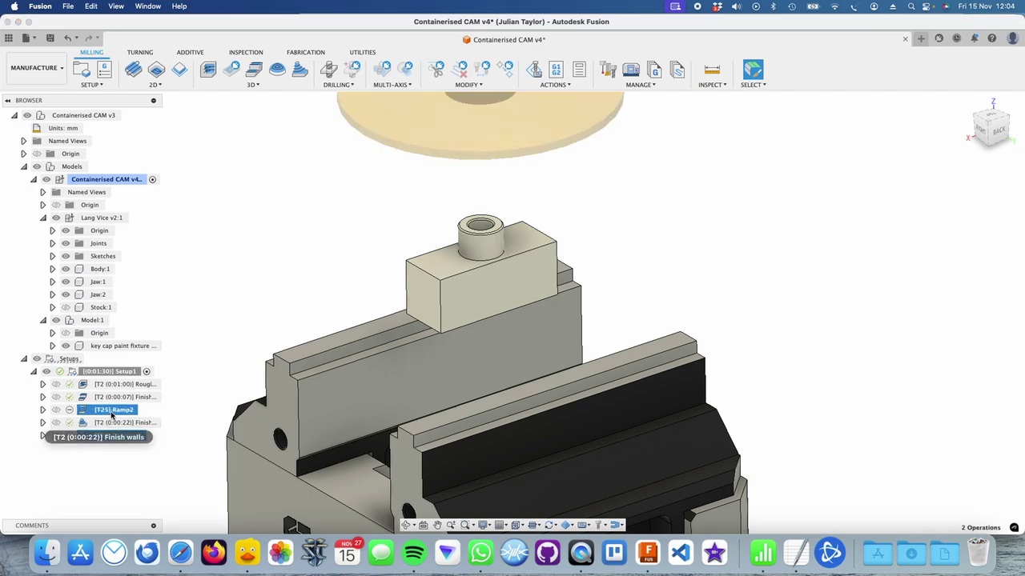
pyautogui.rightClick(112, 435)
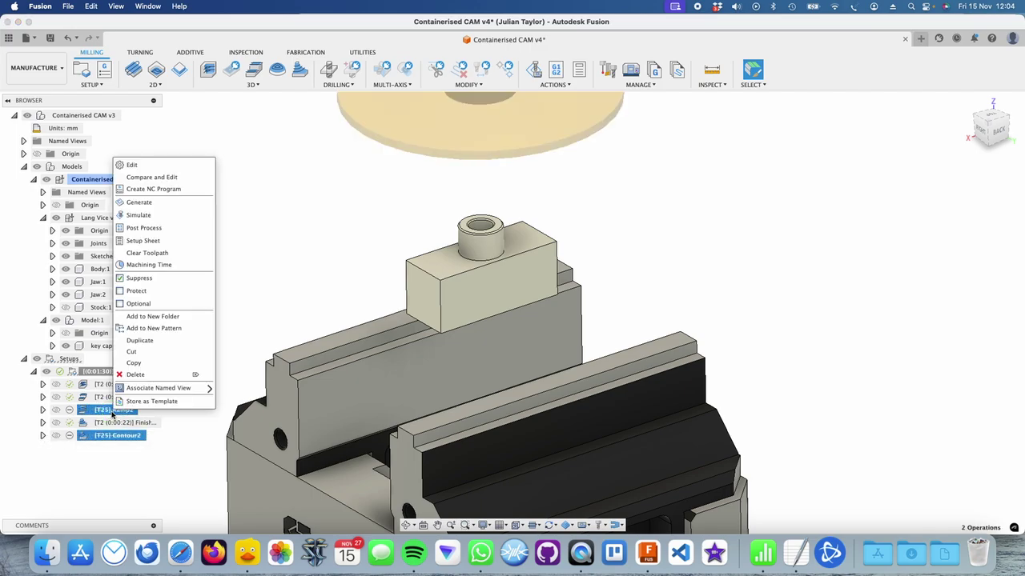
pyautogui.click(142, 279)
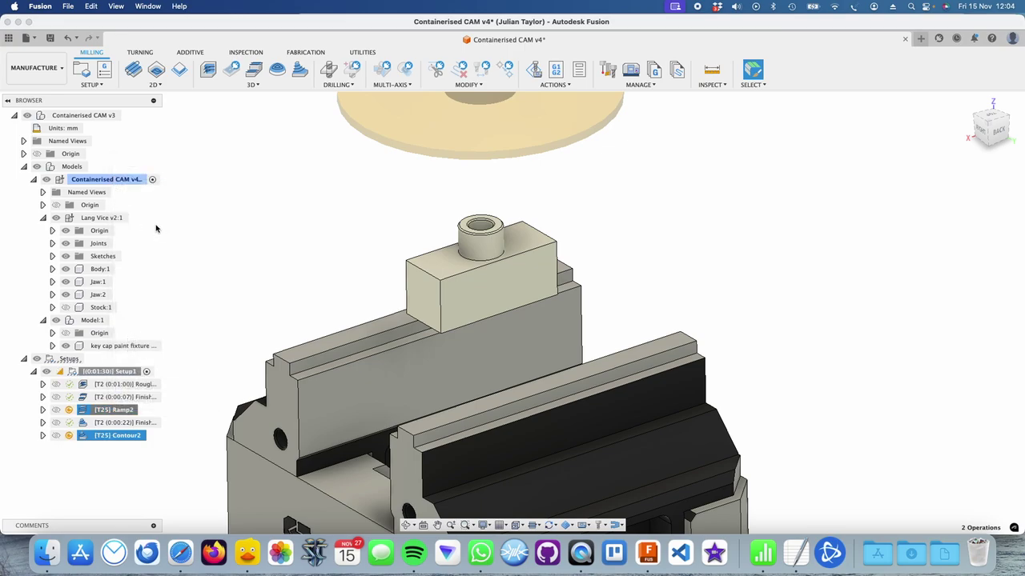
# - Switch to the Design workspace and undo the placement of the key cap paint fixture inside the Model:1 component
pyautogui.click(36, 67)
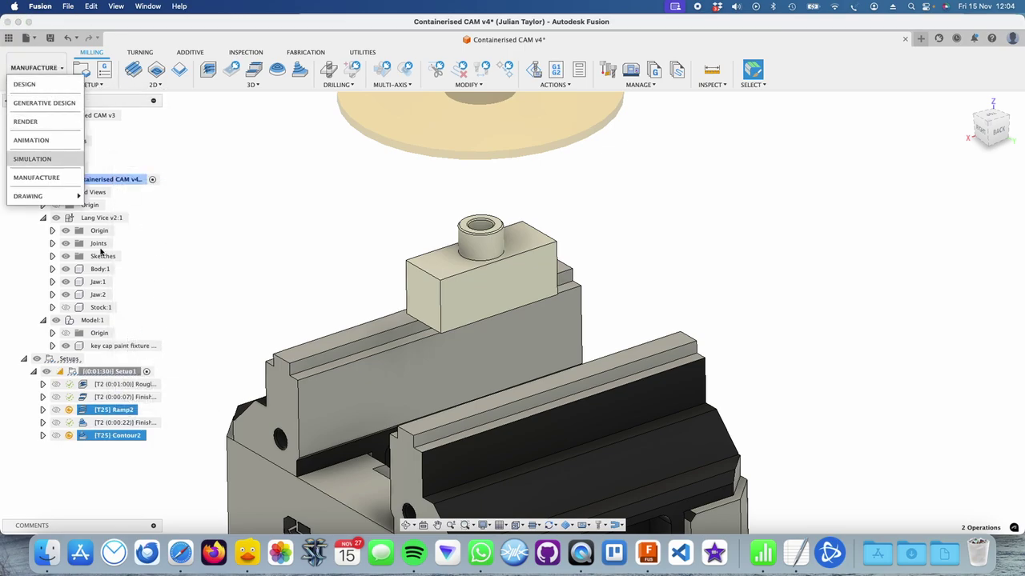
pyautogui.click(36, 84)
pyautogui.click(79, 296)
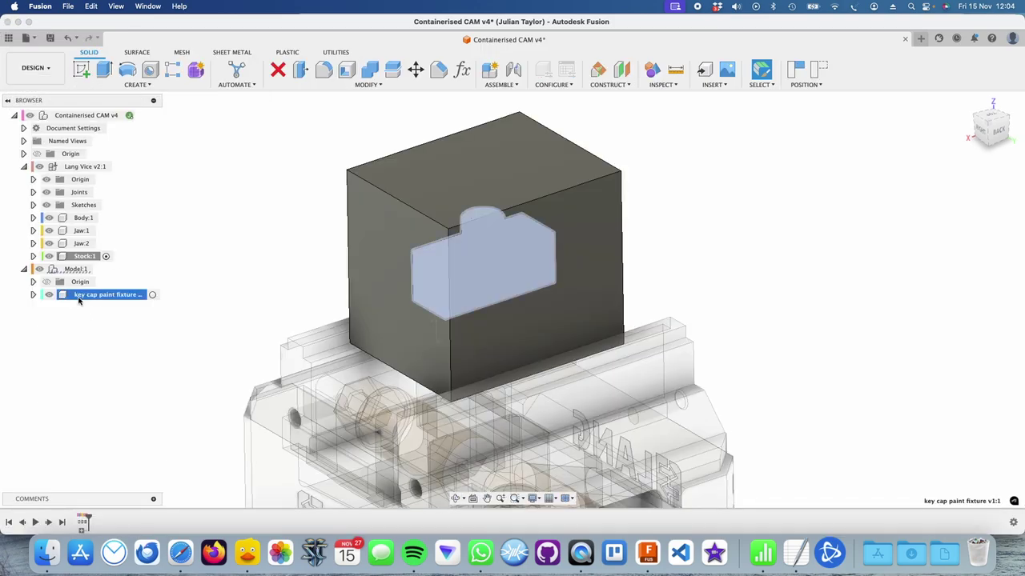
pyautogui.press('super+z')
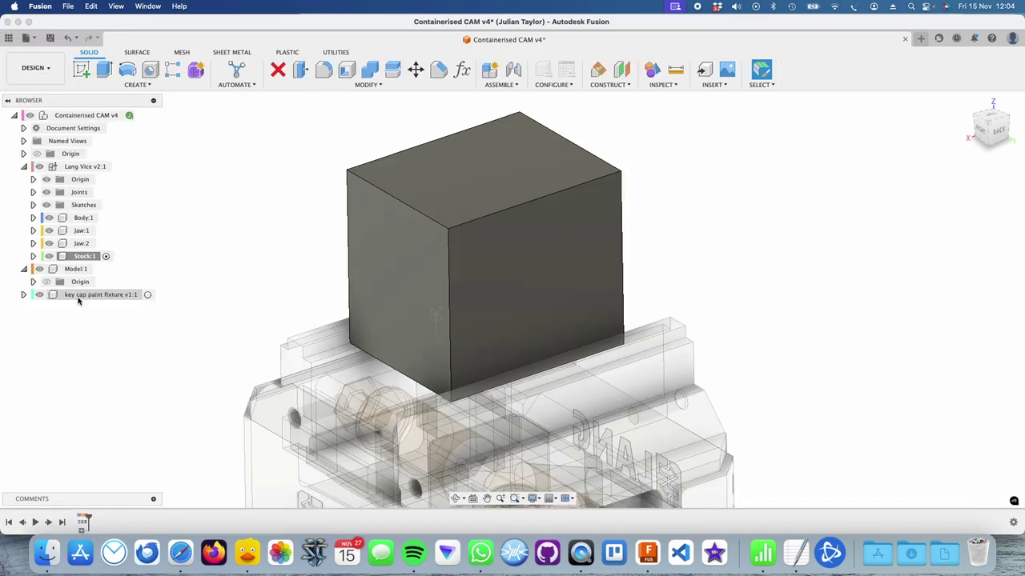
# - Delete the key cap paint fixture component from the design
pyautogui.click(79, 297)
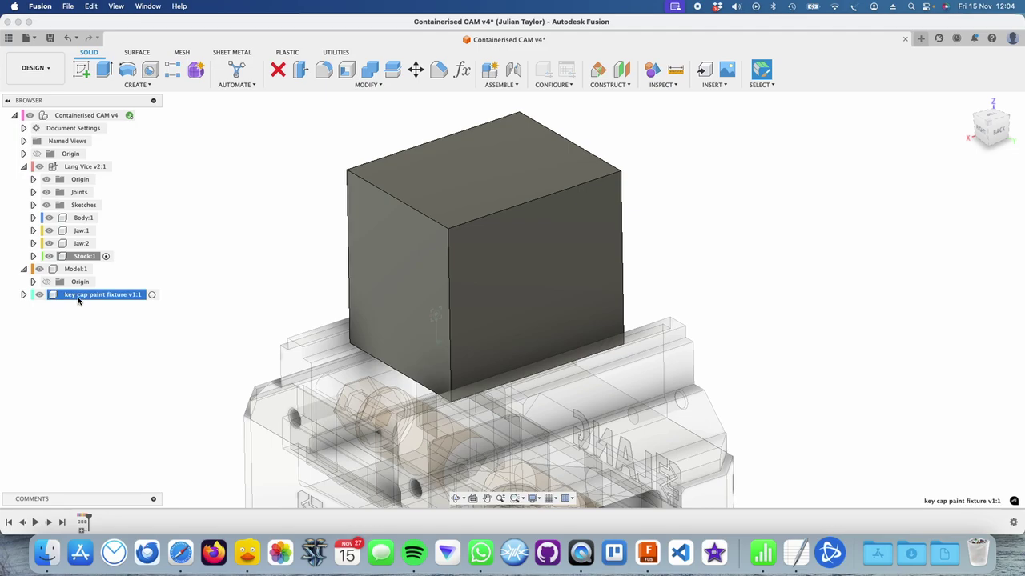
pyautogui.press('Delete')
pyautogui.click(463, 291)
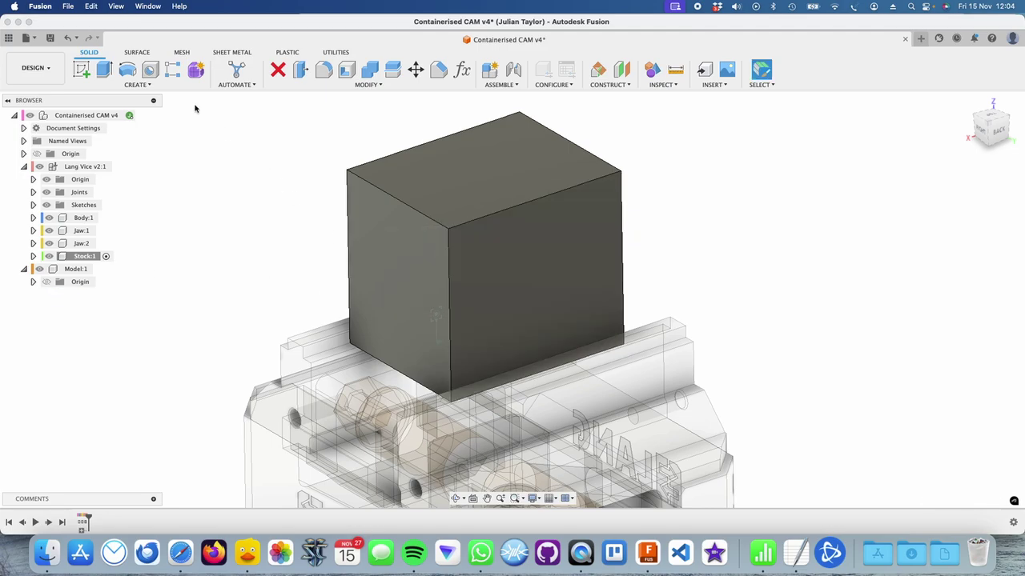
# - Open the project "Lang stuff and models for table layout." in the data panel and find the lang stud model
pyautogui.click(8, 38)
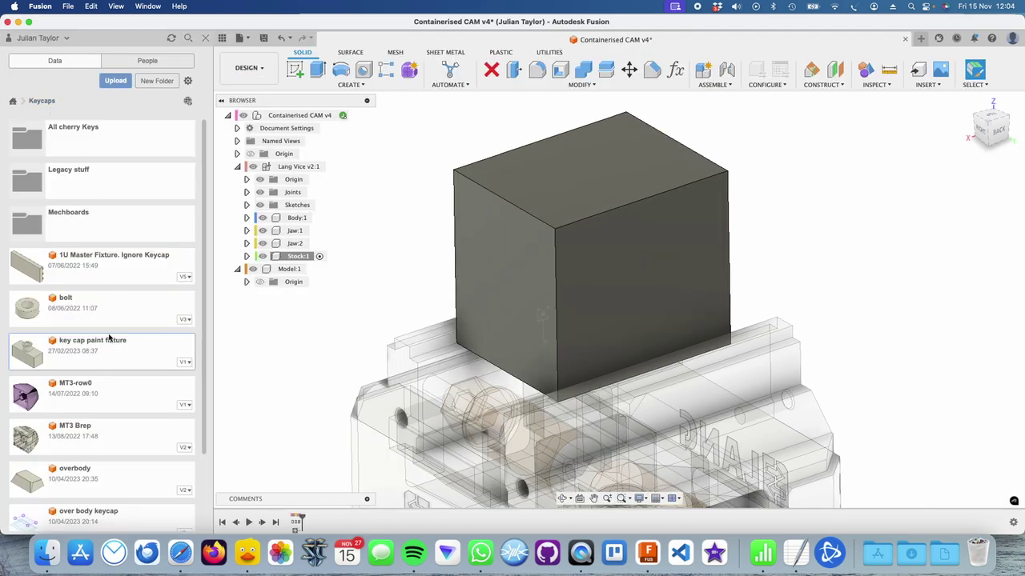
pyautogui.click(13, 102)
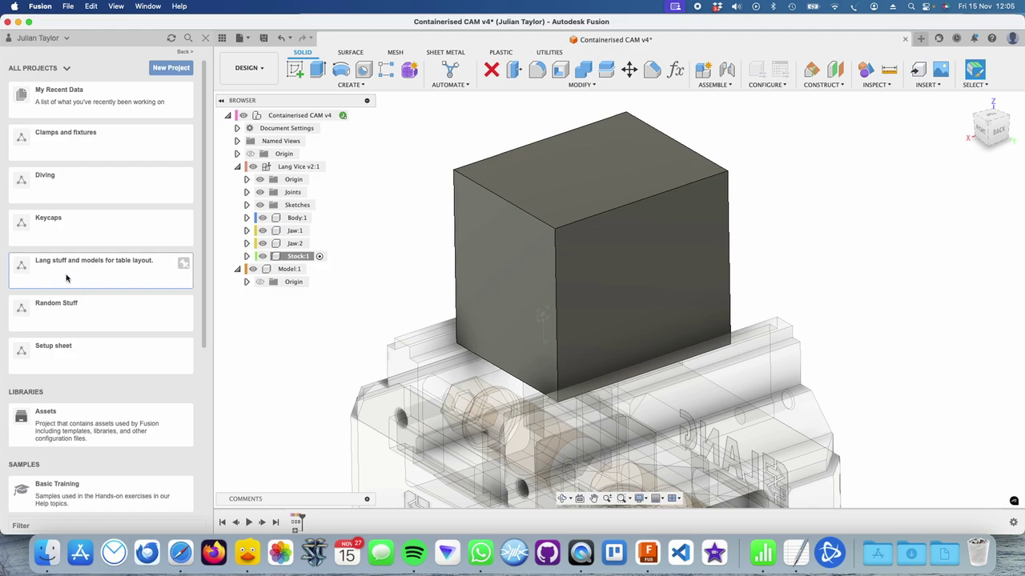
pyautogui.click(67, 278)
pyautogui.scroll(-2, 76, 203)
# - Insert lang stud into the current design, raise it 130 mm in Z and rotate it -90 degrees about Y
pyautogui.rightClick(81, 375)
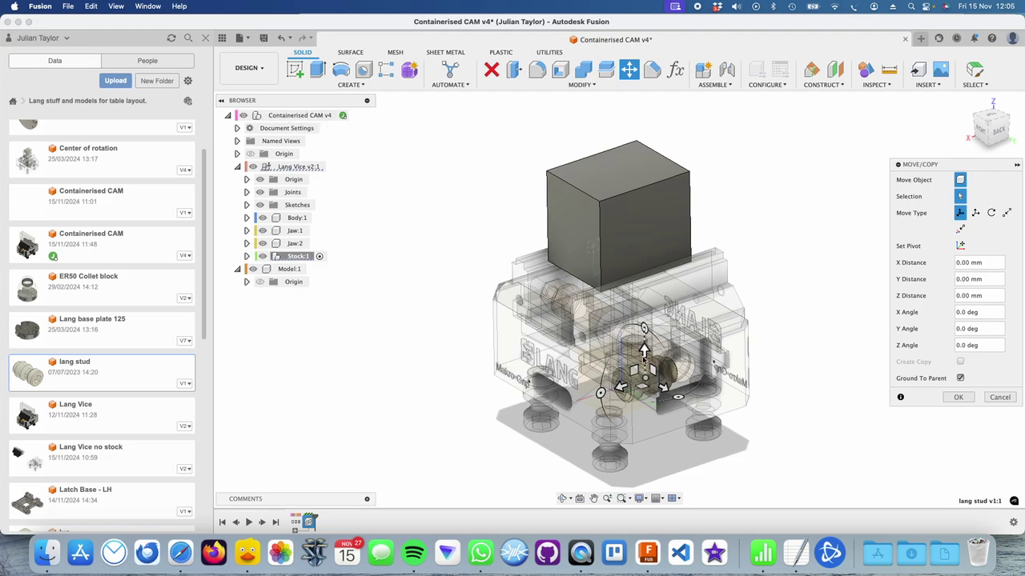
pyautogui.moveTo(644, 350); pyautogui.dragTo(629, 96)
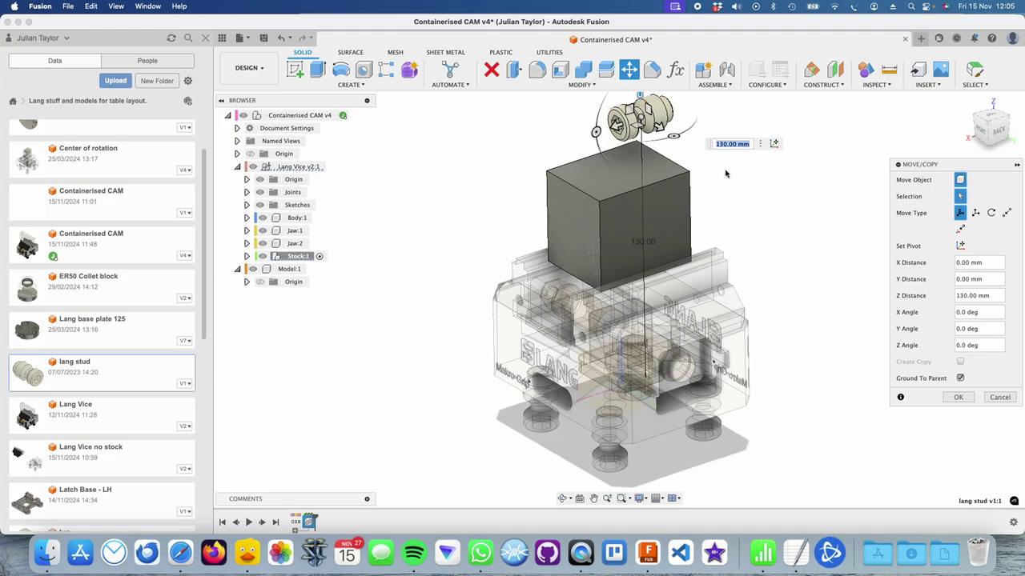
pyautogui.scroll(-3, 736, 222)
pyautogui.keyDown('shift'); pyautogui.moveTo(741, 251); pyautogui.dragTo(817, 235, button='middle'); pyautogui.keyUp('shift')
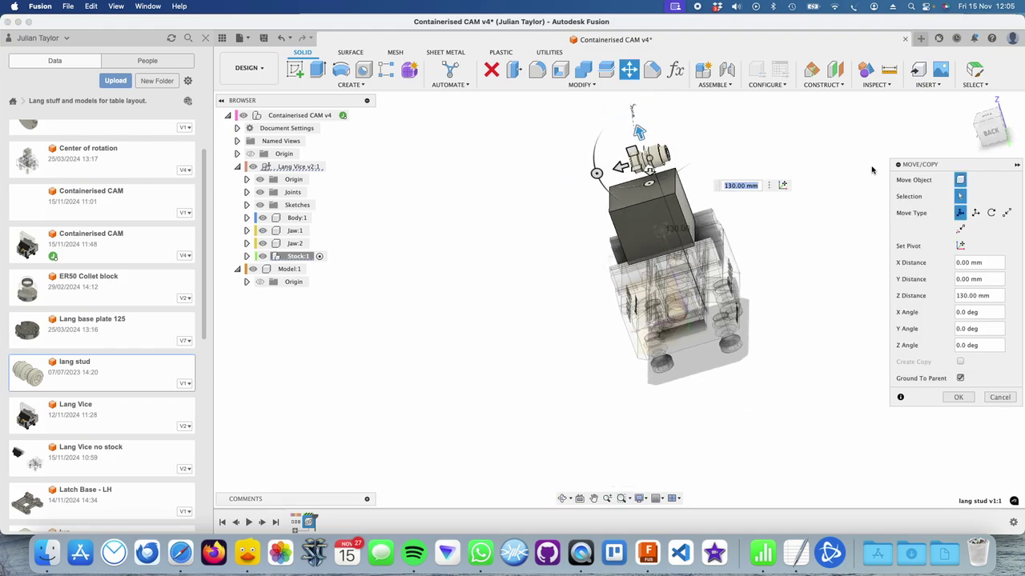
pyautogui.click(990, 131)
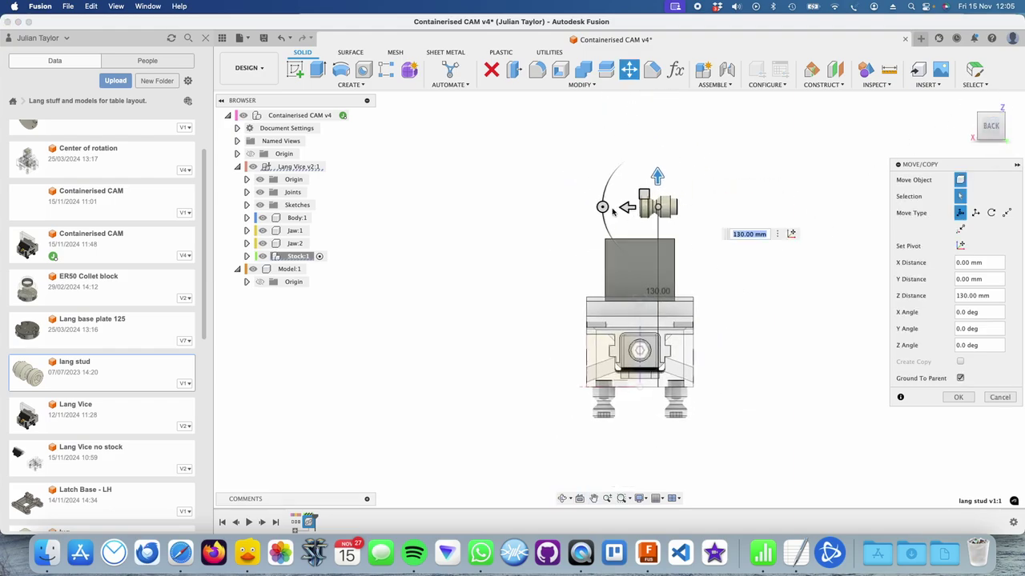
pyautogui.moveTo(603, 205); pyautogui.dragTo(659, 148)
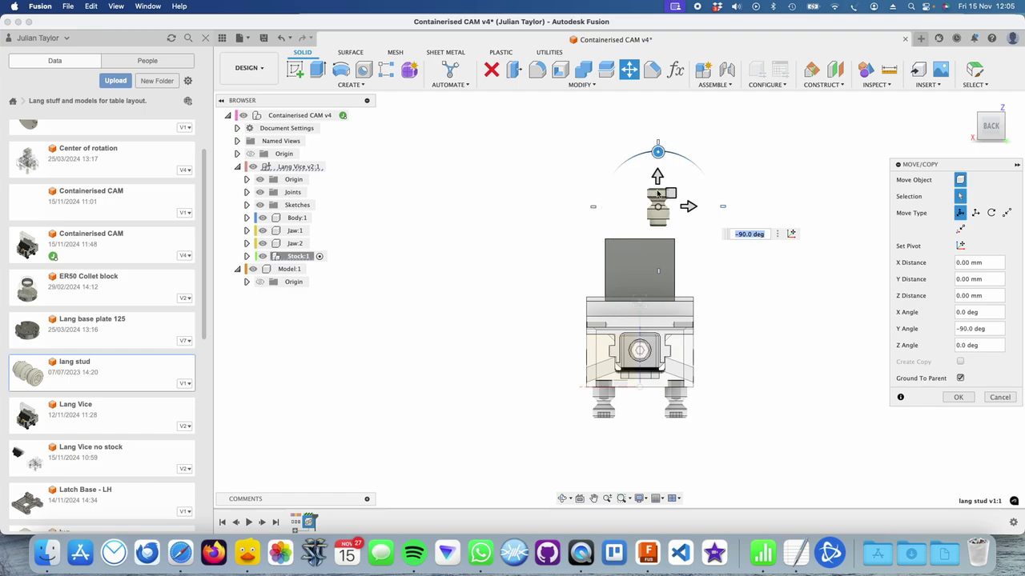
# - Move the lang stud into the stock block, about -38.5 mm in X and -13.1 mm in Z, and accept the placement
pyautogui.moveTo(658, 207); pyautogui.dragTo(640, 261)
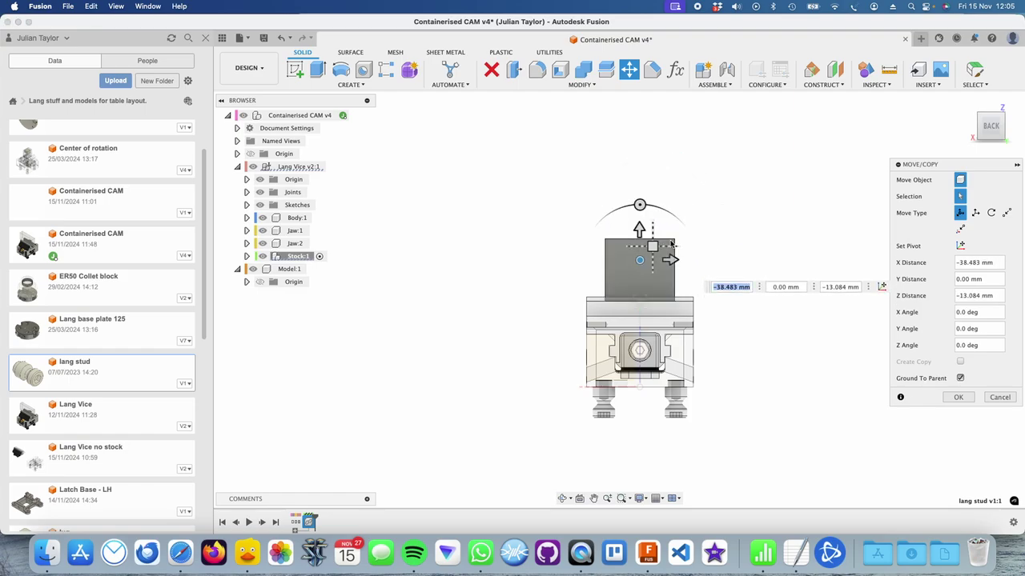
pyautogui.keyDown('shift'); pyautogui.moveTo(801, 243); pyautogui.dragTo(745, 210, button='middle'); pyautogui.keyUp('shift')
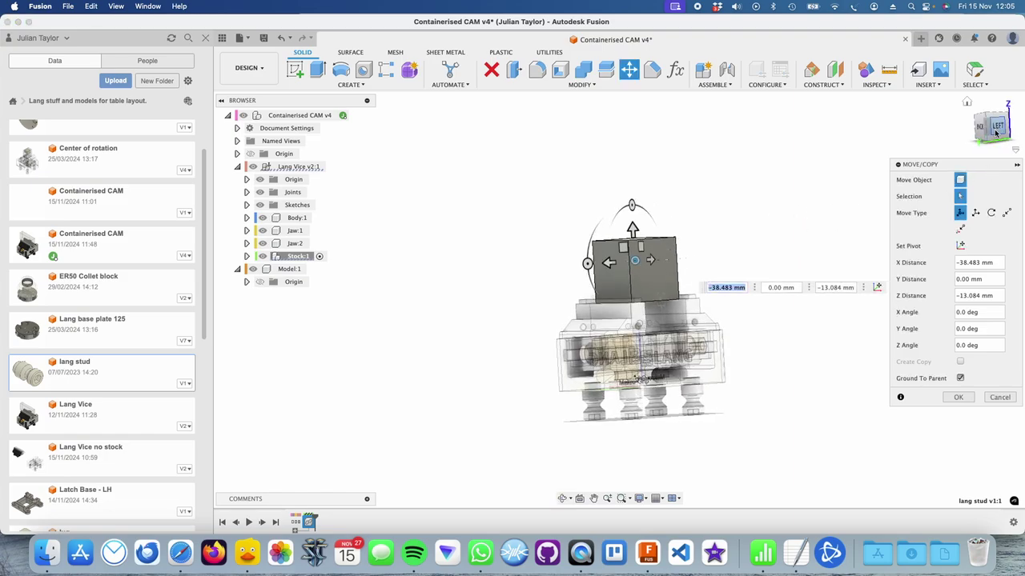
pyautogui.click(995, 132)
pyautogui.keyDown('shift'); pyautogui.moveTo(704, 252); pyautogui.dragTo(713, 284, button='middle'); pyautogui.keyUp('shift')
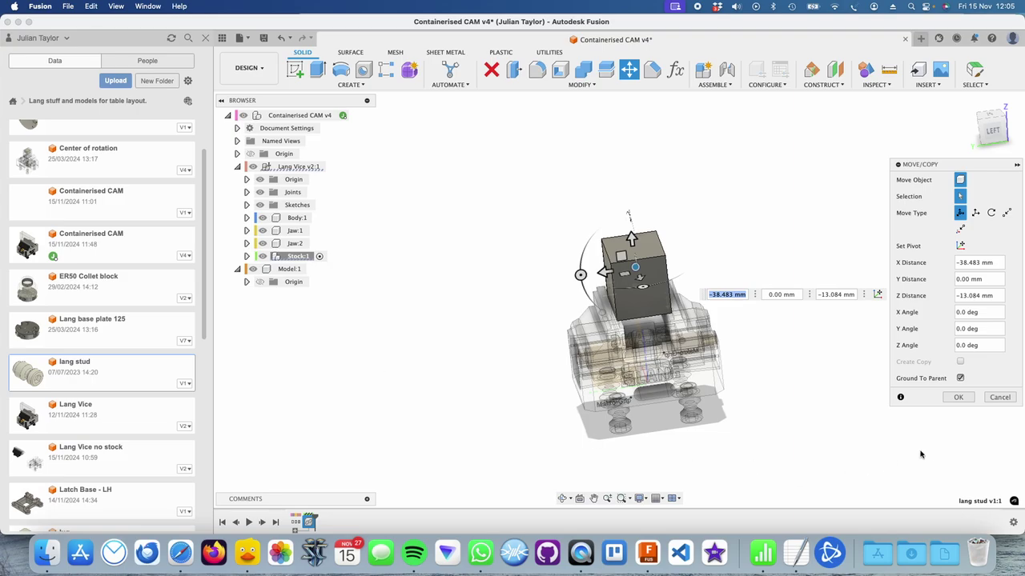
pyautogui.keyDown('shift'); pyautogui.moveTo(504, 311); pyautogui.dragTo(537, 324, button='middle'); pyautogui.keyUp('shift')
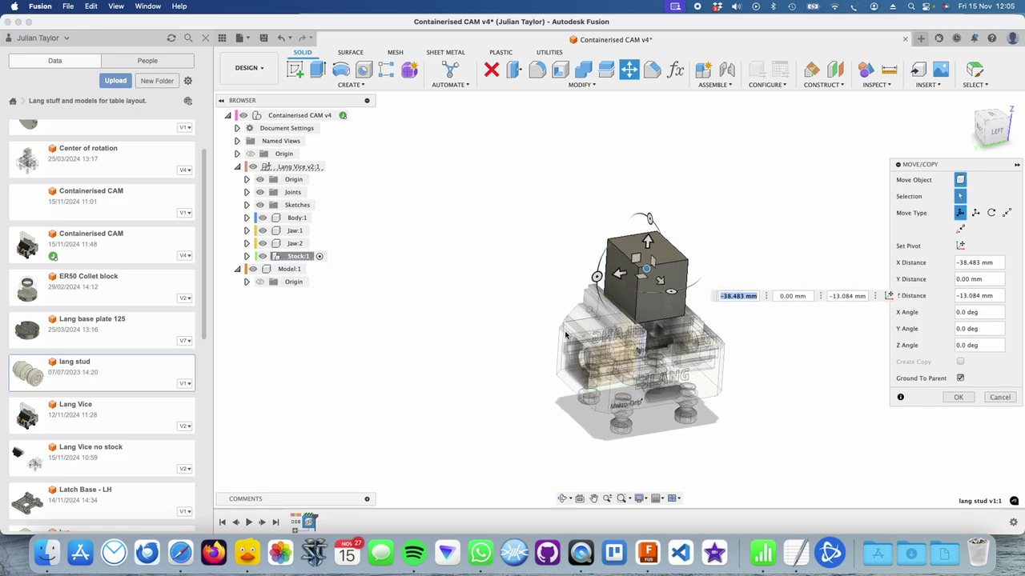
pyautogui.click(959, 400)
# - Set the user parameters StockWidth_2_1 and StockDepth_2_1 to 30 mm each and close the parameters
pyautogui.keyDown('shift'); pyautogui.moveTo(545, 359); pyautogui.dragTo(535, 302, button='middle'); pyautogui.keyUp('shift')
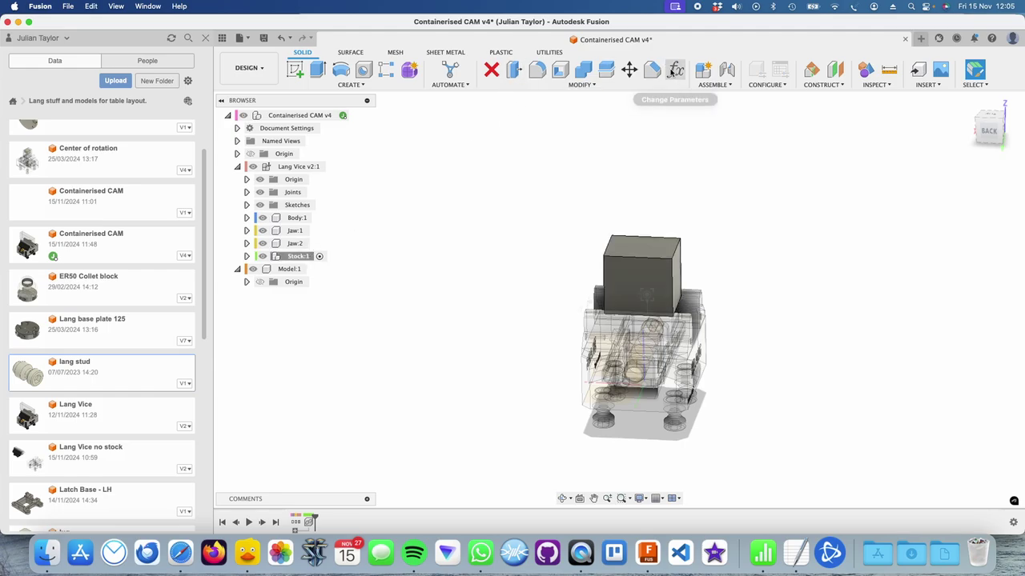
pyautogui.click(675, 70)
pyautogui.click(473, 362)
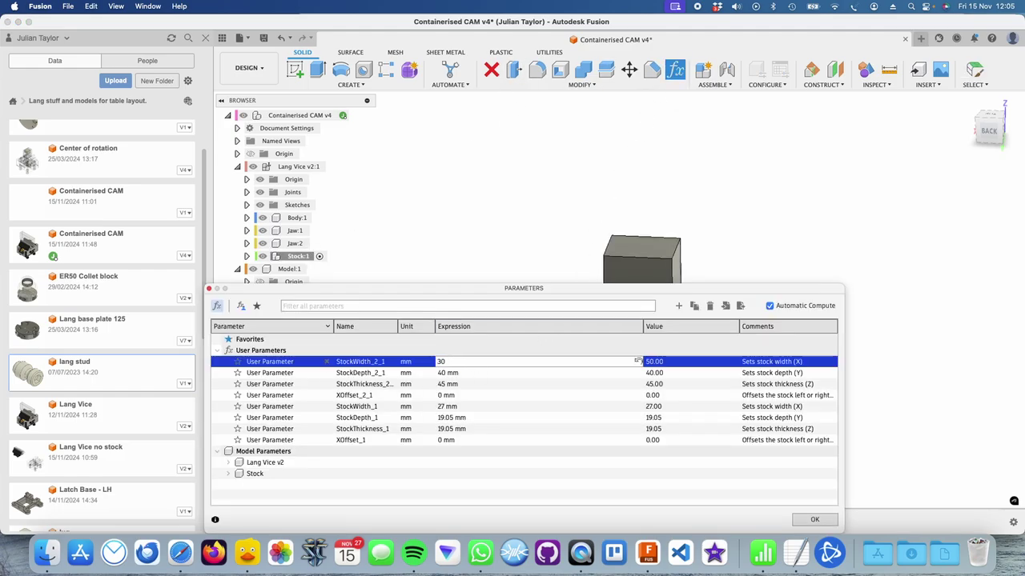
pyautogui.write('30')
pyautogui.click(459, 374)
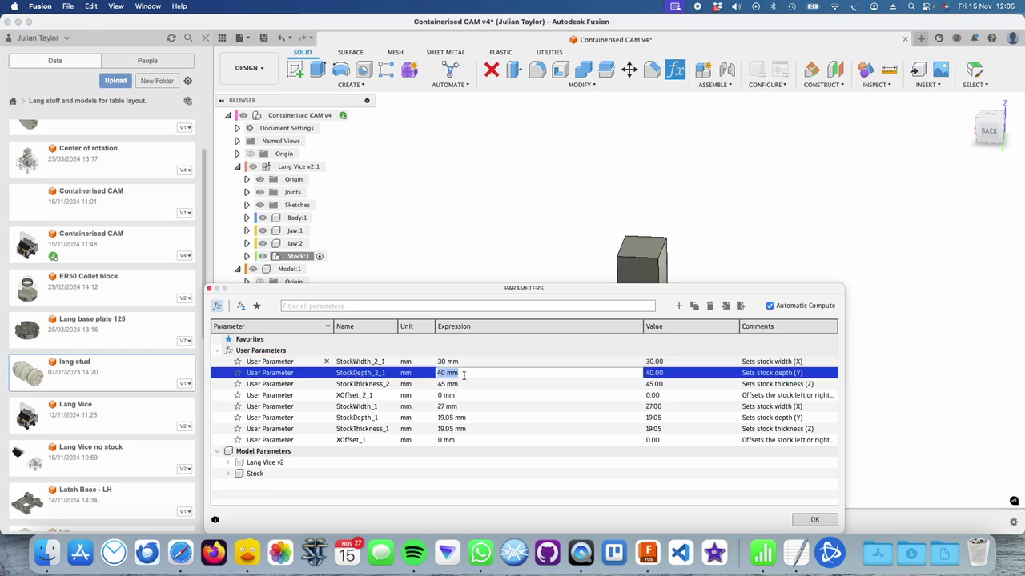
pyautogui.press('Return')
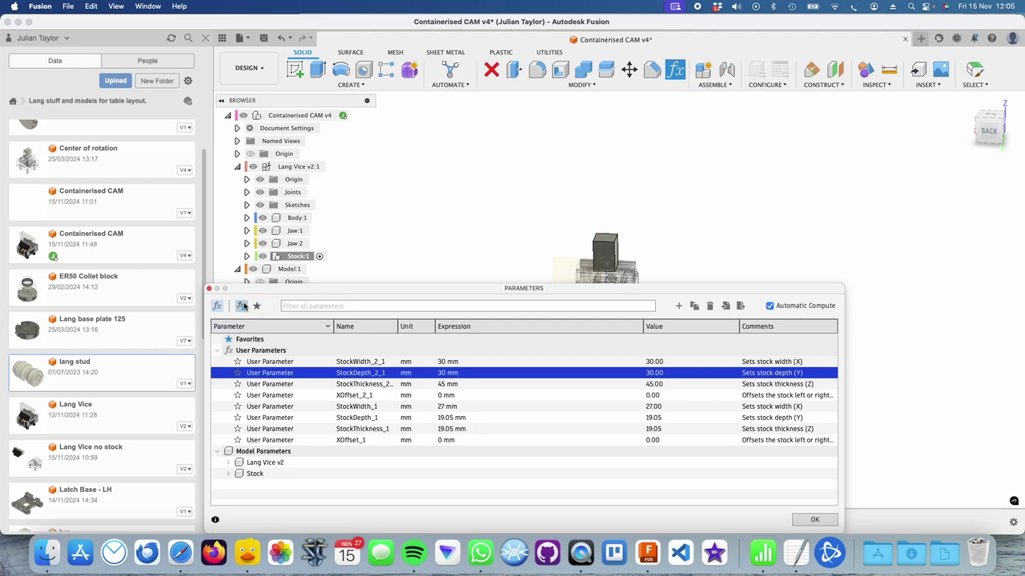
pyautogui.click(209, 288)
# - Locate the lang stud under Stock:1 and move it into the Model:1 component
pyautogui.keyDown('shift'); pyautogui.moveTo(520, 299); pyautogui.dragTo(408, 357, button='middle'); pyautogui.keyUp('shift')
pyautogui.scroll(10, 581, 279)
pyautogui.keyDown('shift'); pyautogui.moveTo(584, 273); pyautogui.dragTo(561, 280, button='middle'); pyautogui.keyUp('shift')
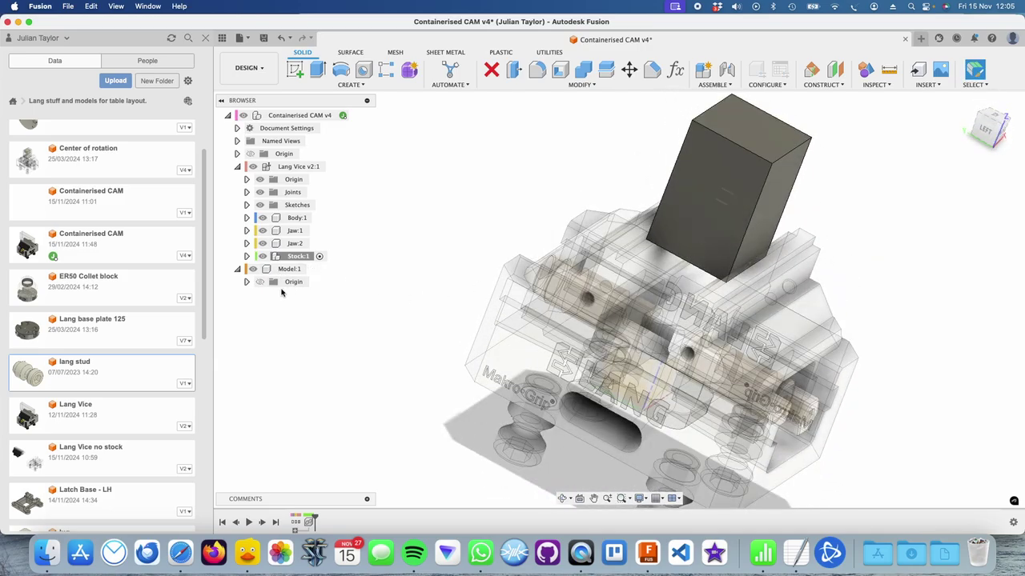
pyautogui.click(237, 269)
pyautogui.click(237, 269)
pyautogui.scroll(-3, 525, 233)
pyautogui.keyDown('shift'); pyautogui.moveTo(398, 245); pyautogui.dragTo(399, 233, button='middle'); pyautogui.keyUp('shift')
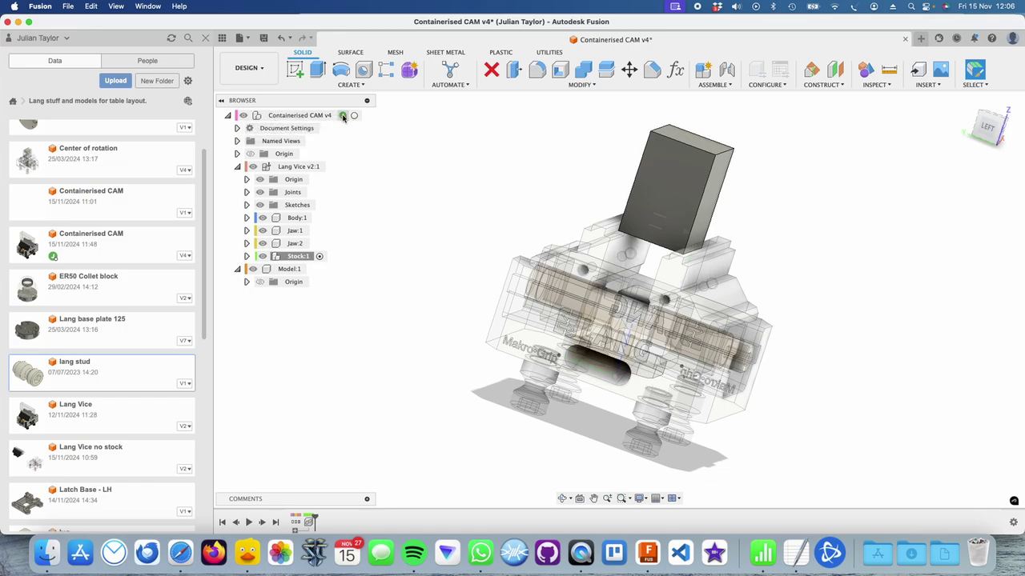
pyautogui.click(309, 524)
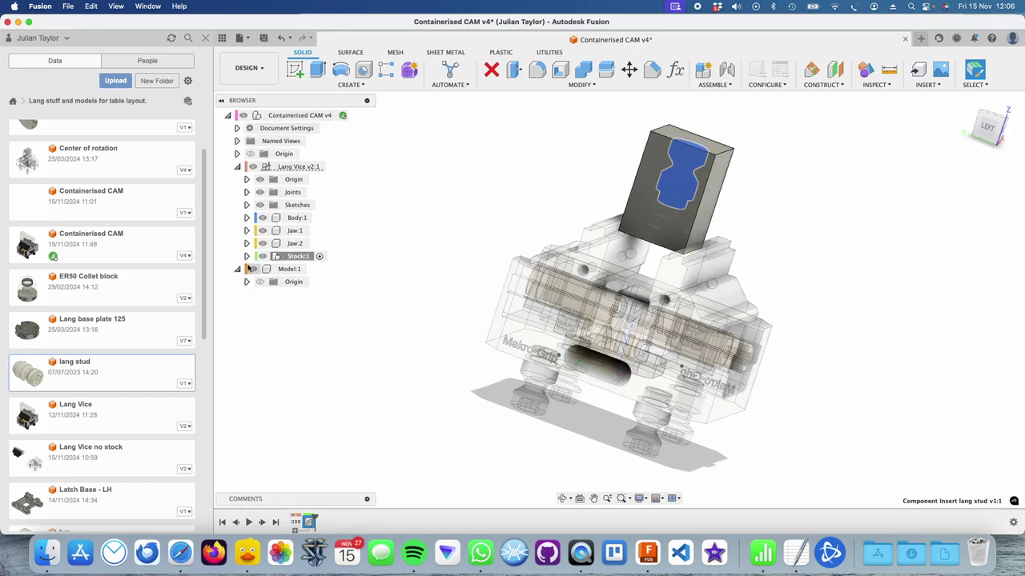
pyautogui.click(247, 256)
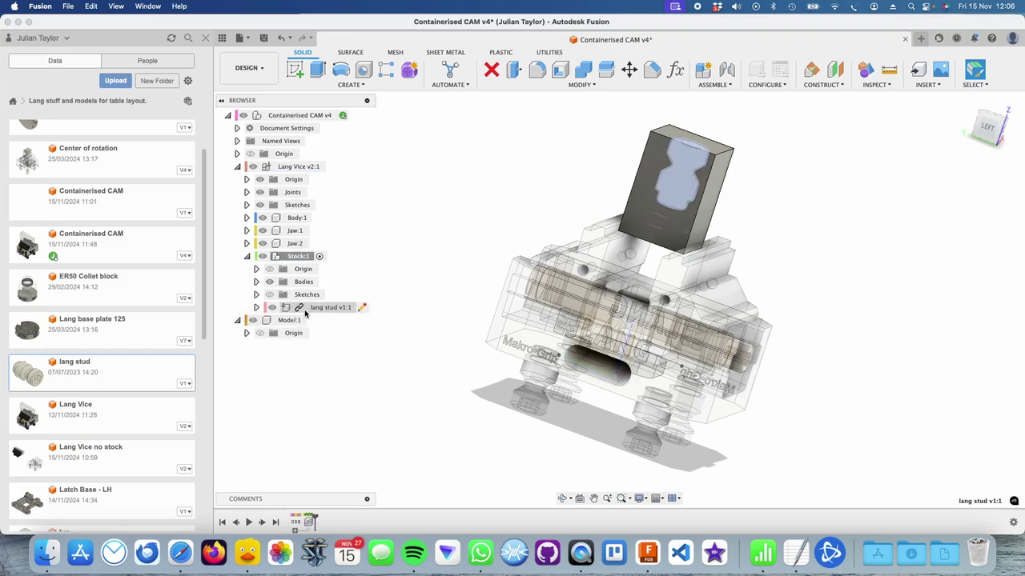
pyautogui.moveTo(304, 311); pyautogui.dragTo(277, 321)
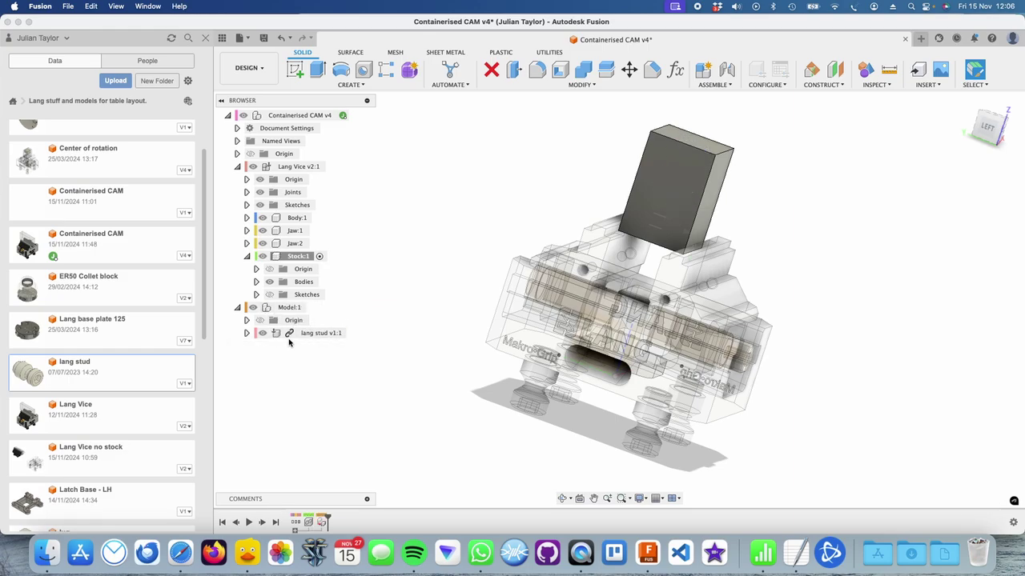
# - Try to break the lang stud's link, and undo back to before the lang stud was inserted
pyautogui.rightClick(289, 337)
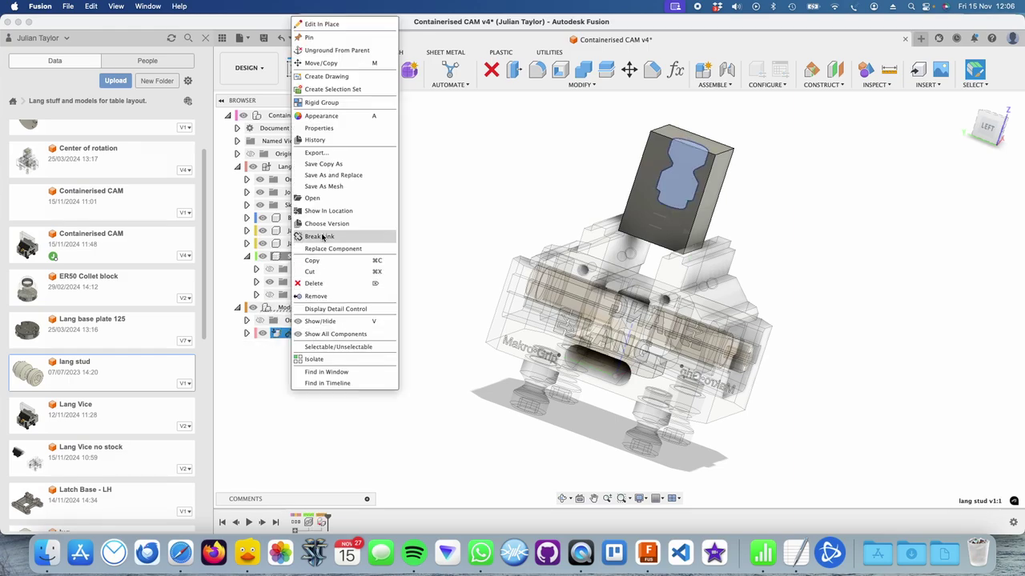
pyautogui.click(321, 237)
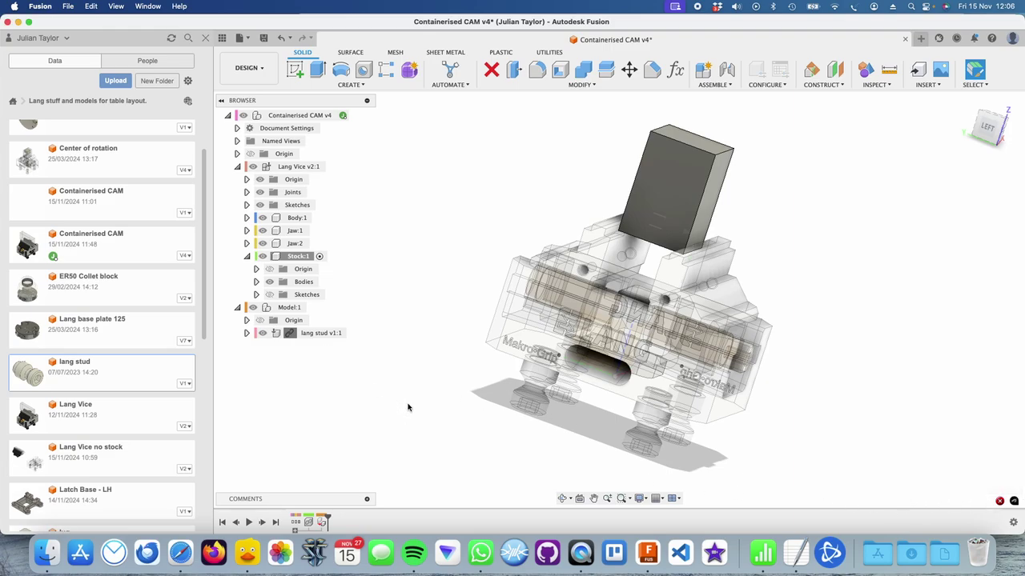
pyautogui.press('super+z')
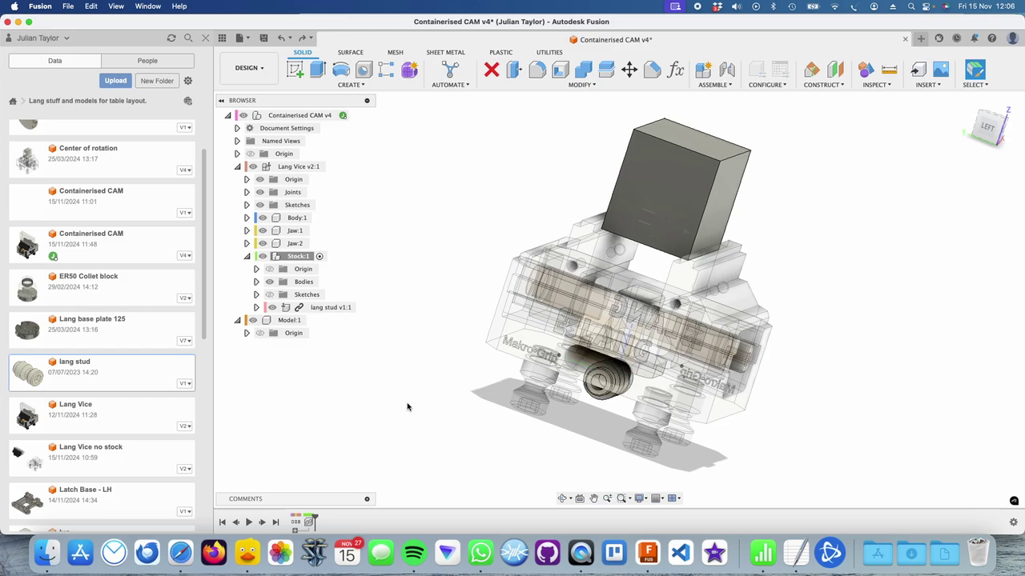
pyautogui.press('super+z')
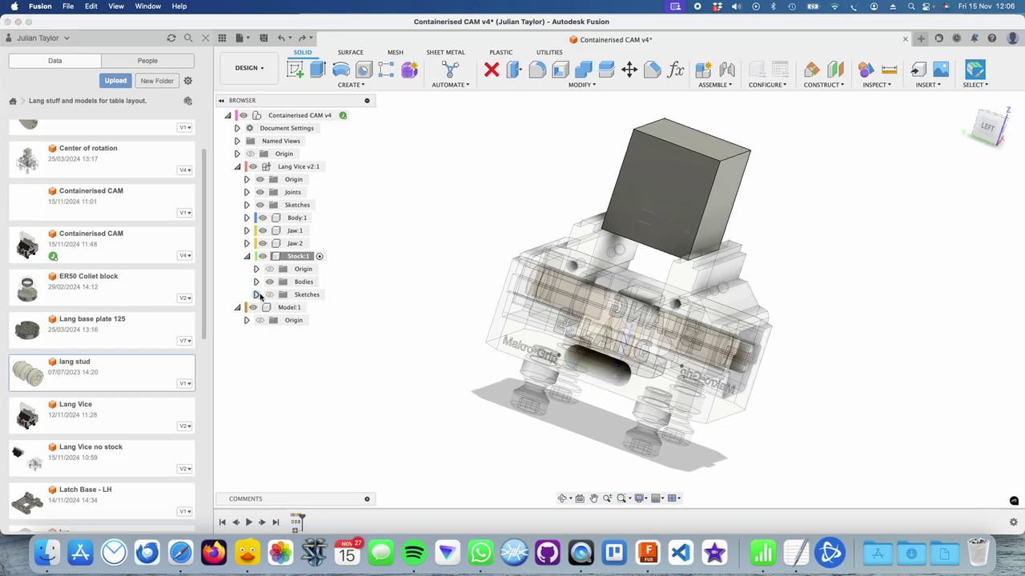
# - Activate the root component, insert lang stud above the stock and rotate it -90 degrees about Y
pyautogui.doubleClick(314, 114)
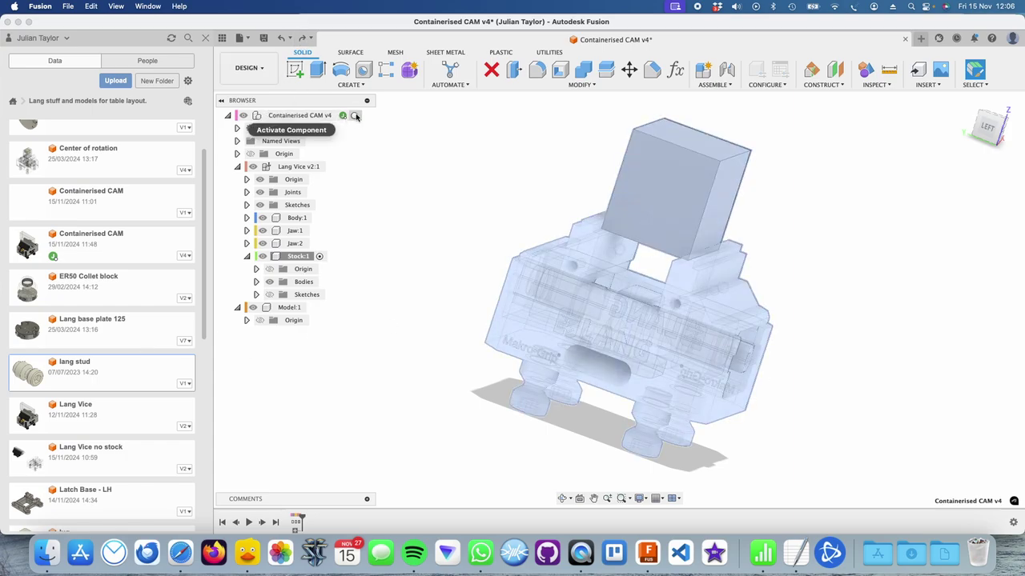
pyautogui.rightClick(85, 373)
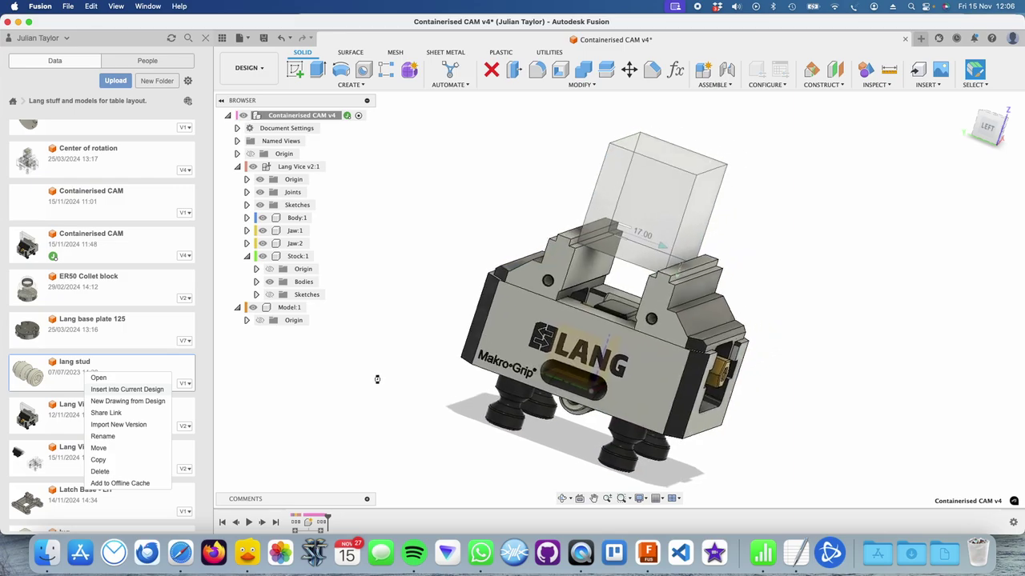
pyautogui.moveTo(595, 346); pyautogui.dragTo(715, 97)
pyautogui.keyDown('shift'); pyautogui.moveTo(715, 98); pyautogui.dragTo(750, 343, button='middle'); pyautogui.keyUp('shift')
pyautogui.scroll(3, 750, 343)
pyautogui.moveTo(620, 251); pyautogui.dragTo(562, 204)
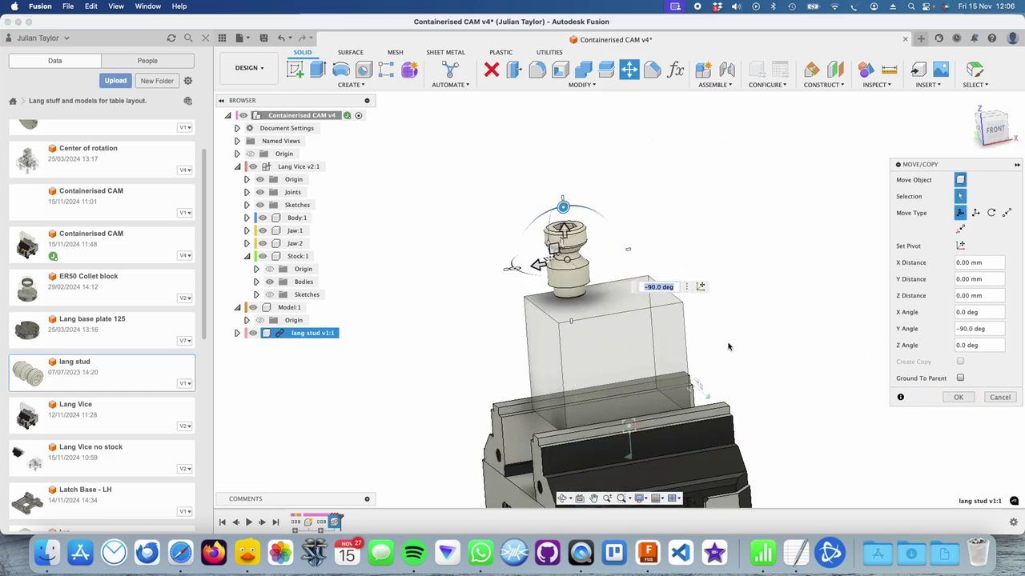
# - Move the lang stud into the upper middle of the stock, about -33 mm in X and -13 mm in Z, and accept it
pyautogui.click(995, 132)
pyautogui.moveTo(564, 248); pyautogui.dragTo(591, 322)
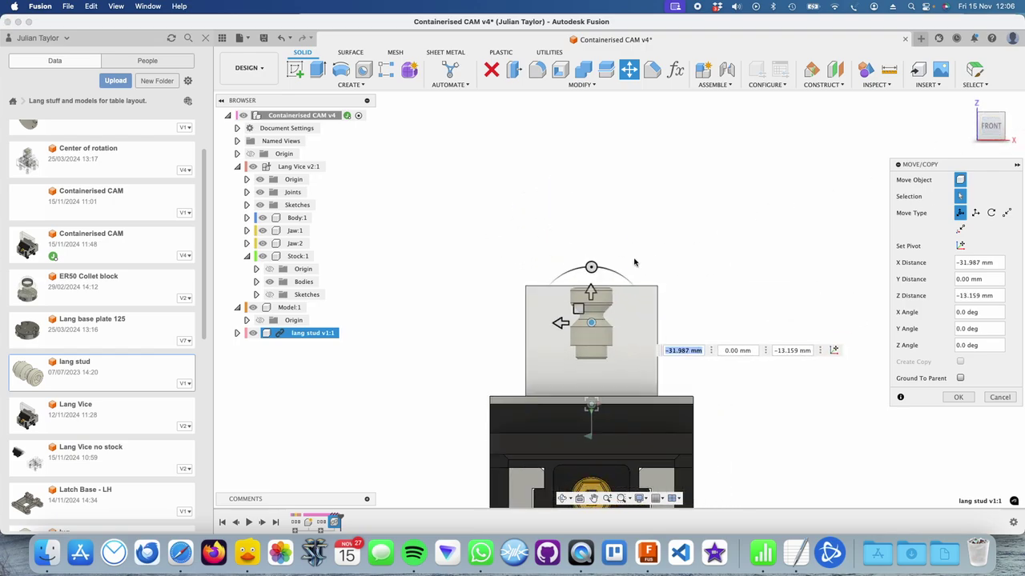
pyautogui.keyDown('shift'); pyautogui.moveTo(724, 234); pyautogui.dragTo(861, 210, button='middle'); pyautogui.keyUp('shift')
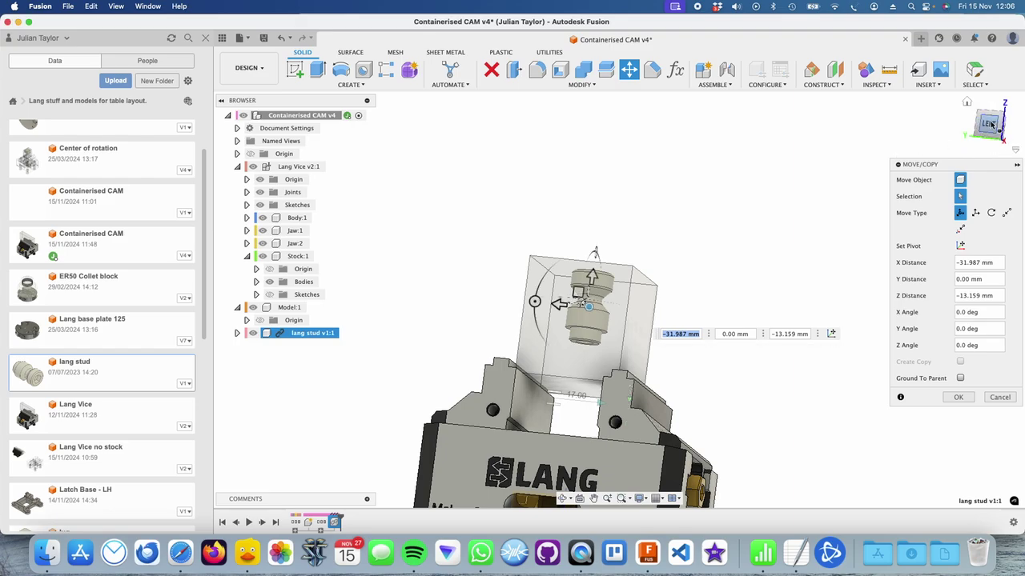
pyautogui.click(993, 128)
pyautogui.moveTo(618, 329); pyautogui.dragTo(620, 333)
pyautogui.click(960, 397)
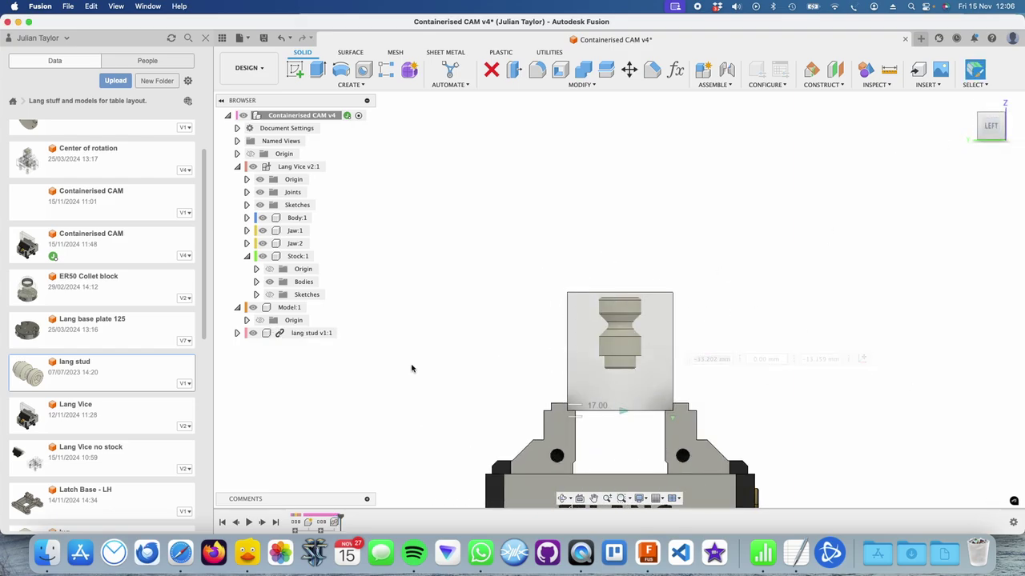
# - Break the lang stud's link to its source file and move the component into Model:1
pyautogui.rightClick(285, 333)
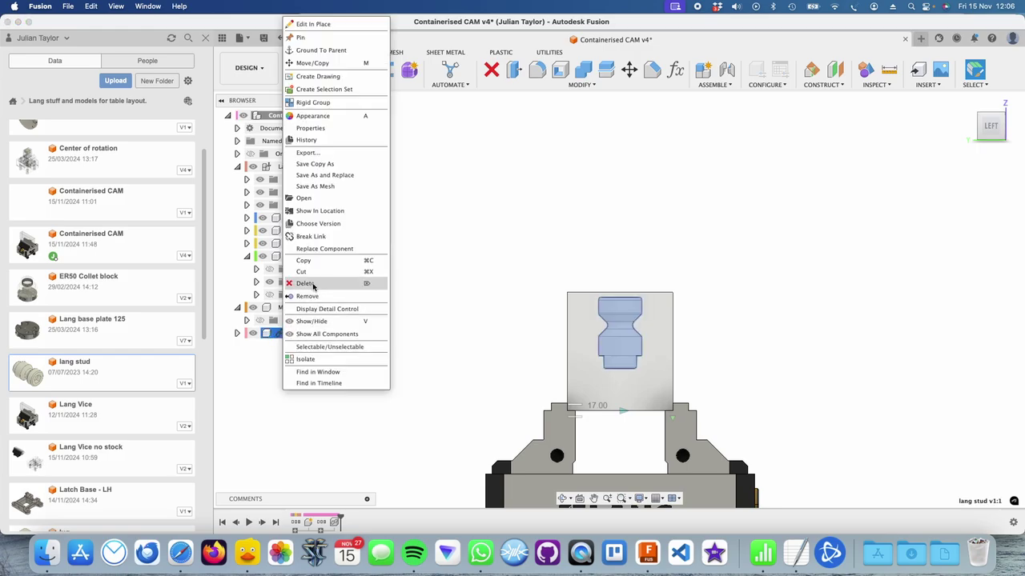
pyautogui.click(309, 236)
pyautogui.moveTo(267, 336); pyautogui.dragTo(272, 309)
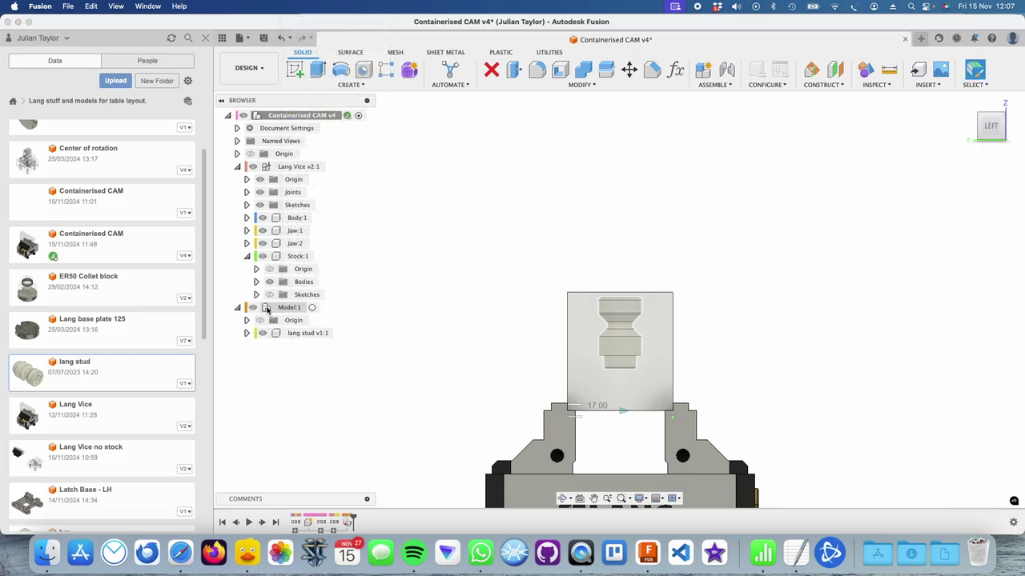
# - Set the user parameters StockWidth_2_1 and StockDepth_2_1 to 30 mm each
pyautogui.click(295, 256)
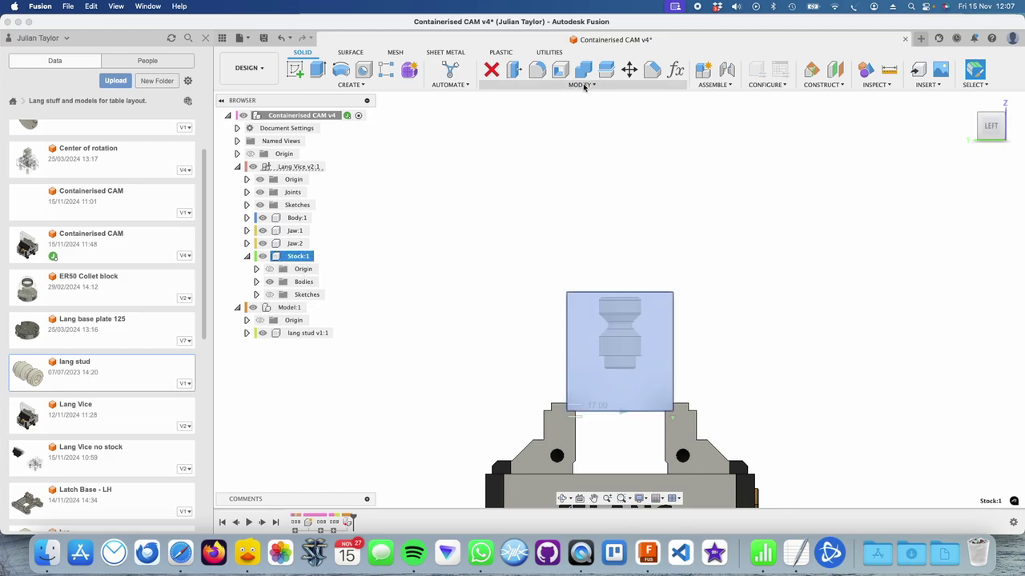
pyautogui.click(675, 70)
pyautogui.click(448, 365)
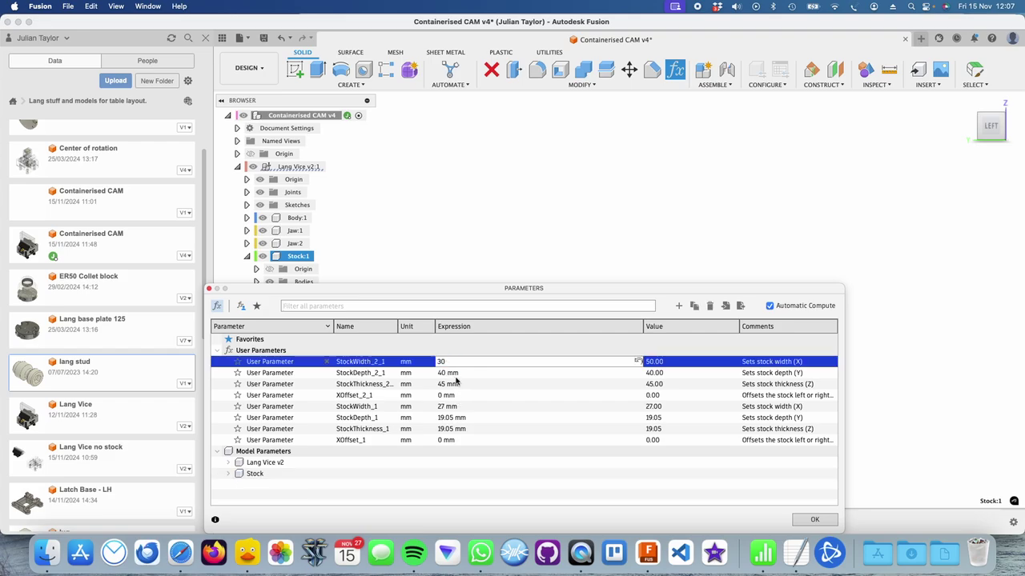
pyautogui.write('30')
pyautogui.click(455, 376)
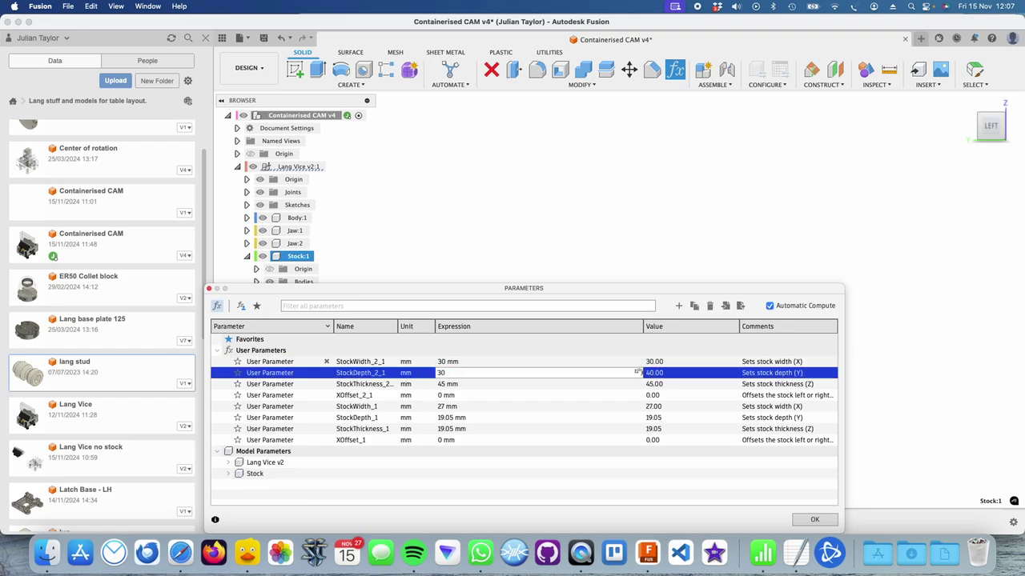
pyautogui.write('30')
pyautogui.click(454, 387)
pyautogui.click(798, 517)
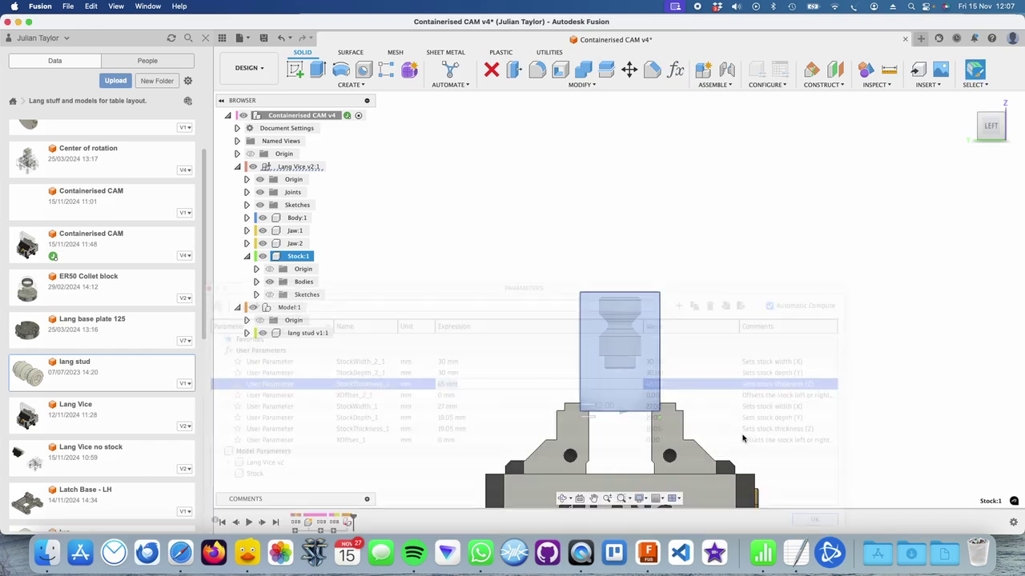
# - Switch to the Manufacture workspace and hide the data panel
pyautogui.scroll(3, 739, 382)
pyautogui.keyDown('shift'); pyautogui.moveTo(718, 378); pyautogui.dragTo(632, 380, button='middle'); pyautogui.keyUp('shift')
pyautogui.scroll(-4, 694, 268)
pyautogui.click(249, 68)
pyautogui.click(244, 176)
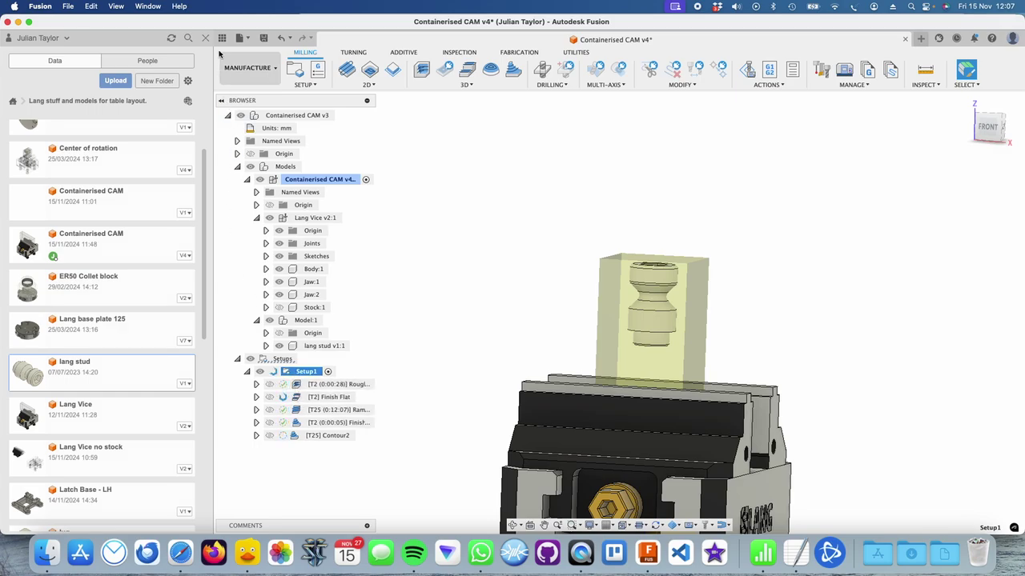
pyautogui.click(205, 40)
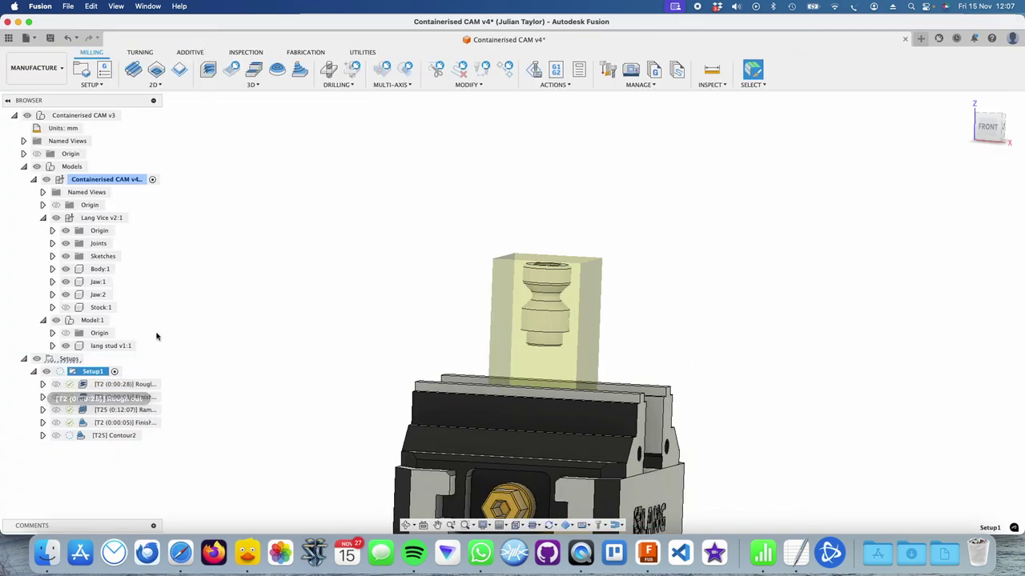
# - Try to simulate Setup1, and check the toolpath generation status of its Contour2 operation
pyautogui.click(531, 71)
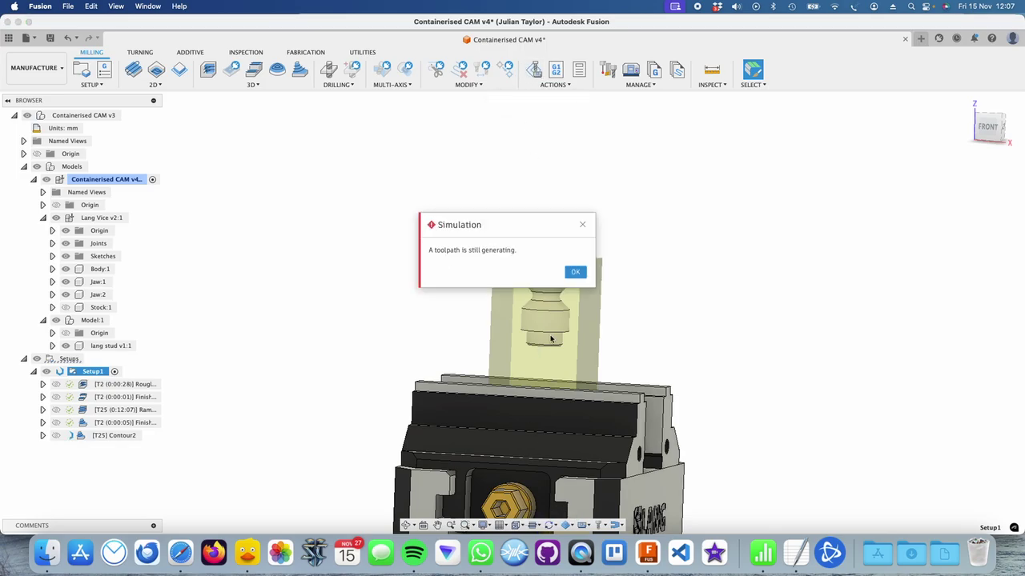
pyautogui.click(582, 225)
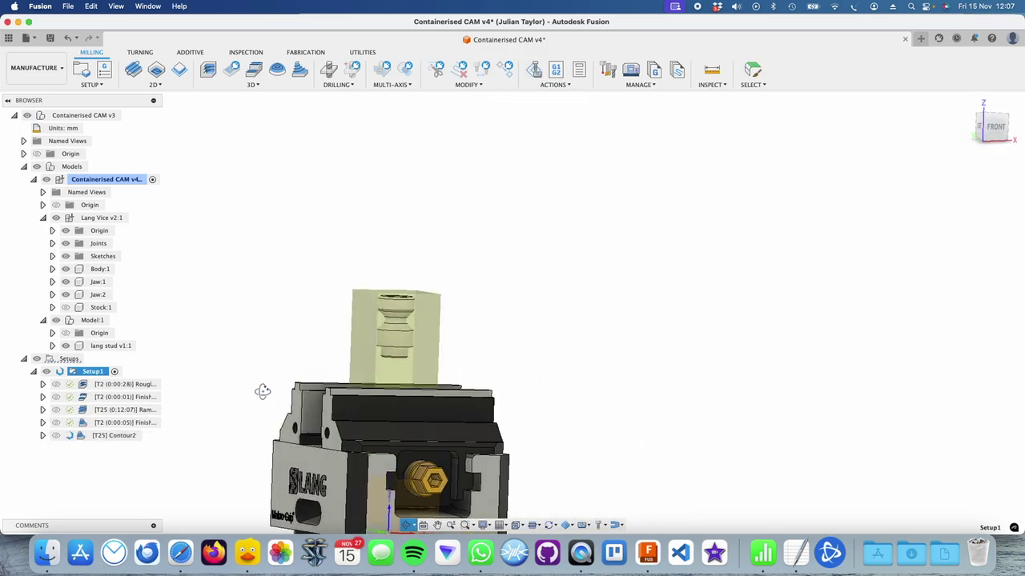
pyautogui.click(71, 437)
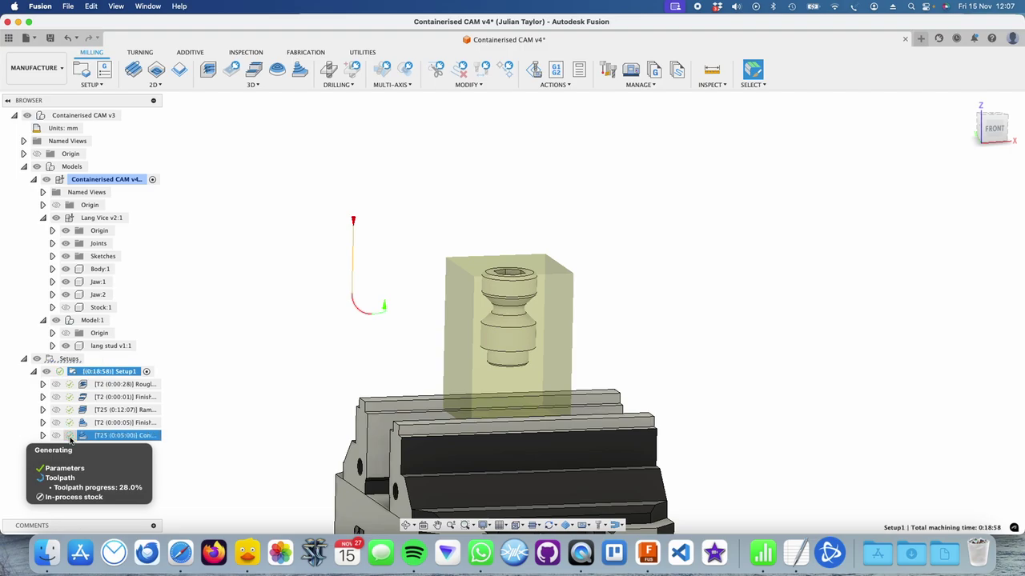
pyautogui.click(77, 454)
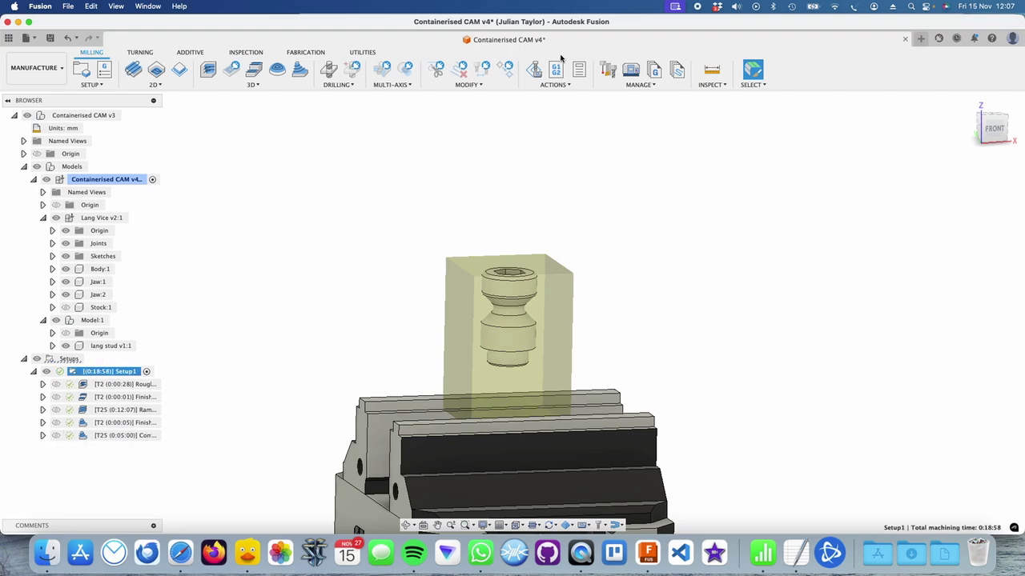
# - Simulate the machining of Setup1, hide the models and examine the underside of the machined lang stud
pyautogui.click(533, 70)
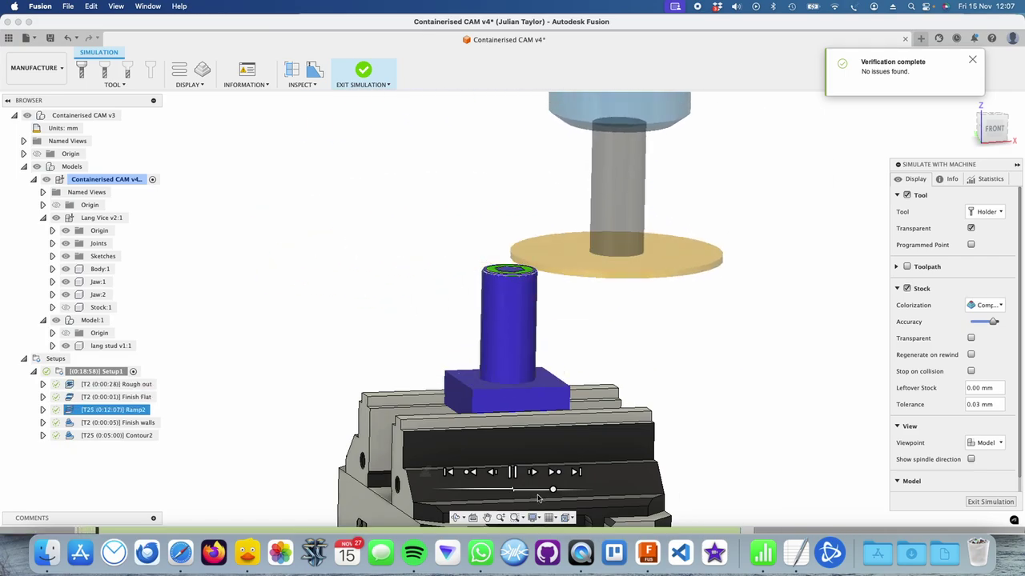
pyautogui.scroll(5, 519, 338)
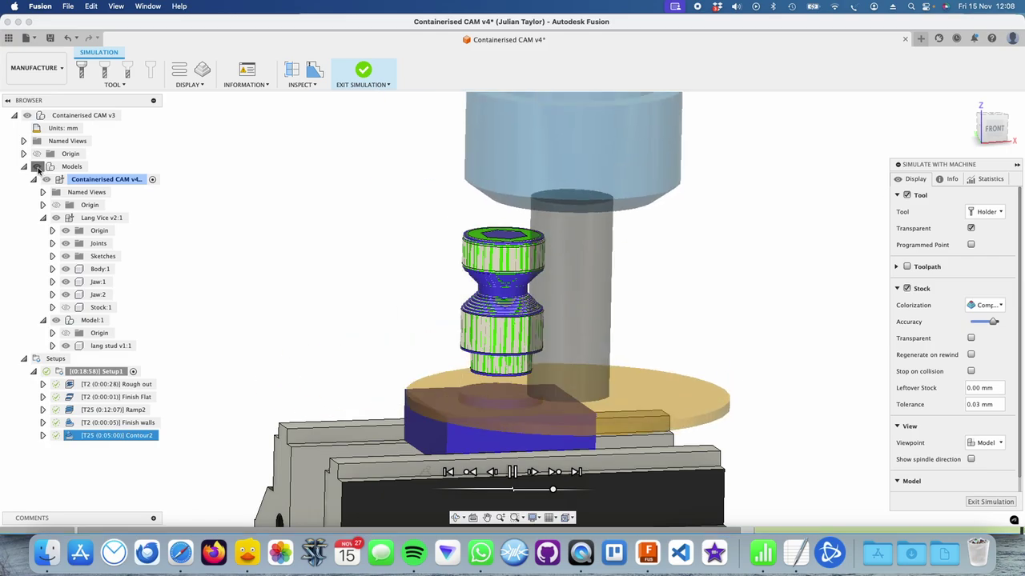
pyautogui.click(37, 167)
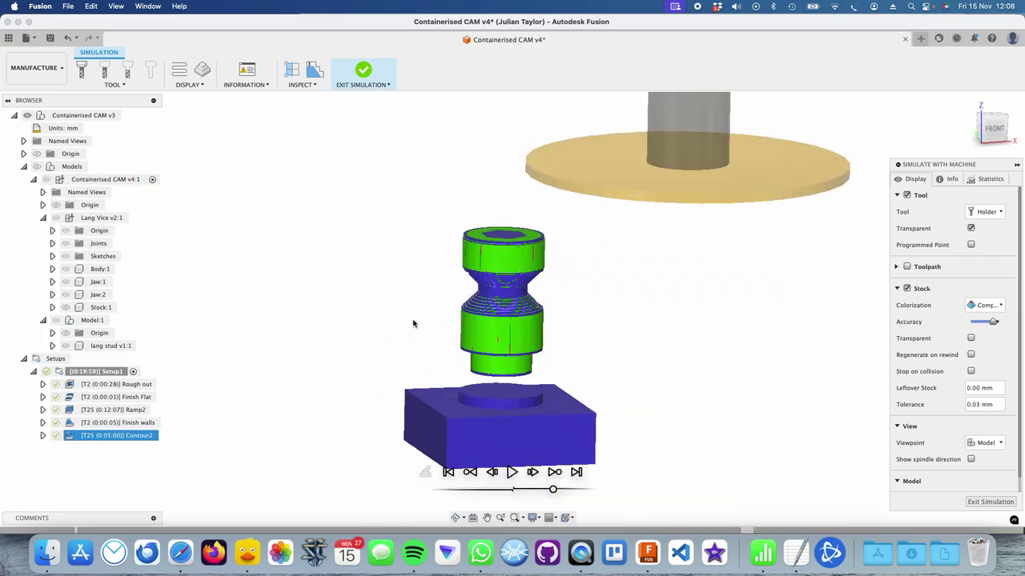
pyautogui.keyDown('shift'); pyautogui.moveTo(414, 322); pyautogui.dragTo(405, 291, button='middle'); pyautogui.keyUp('shift')
pyautogui.scroll(8, 512, 349)
pyautogui.scroll(-4, 536, 338)
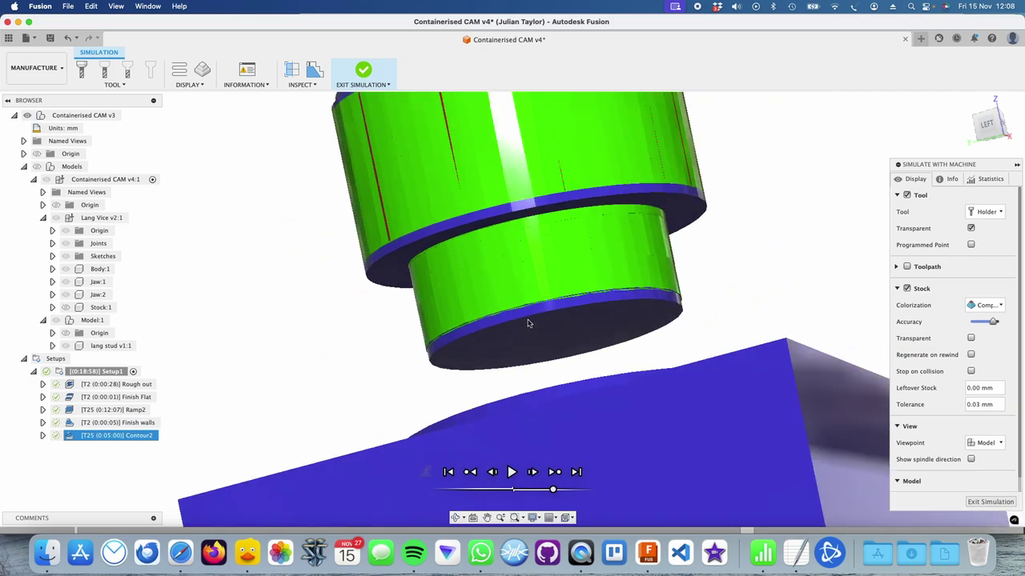
pyautogui.scroll(-3, 530, 327)
pyautogui.scroll(-5, 522, 334)
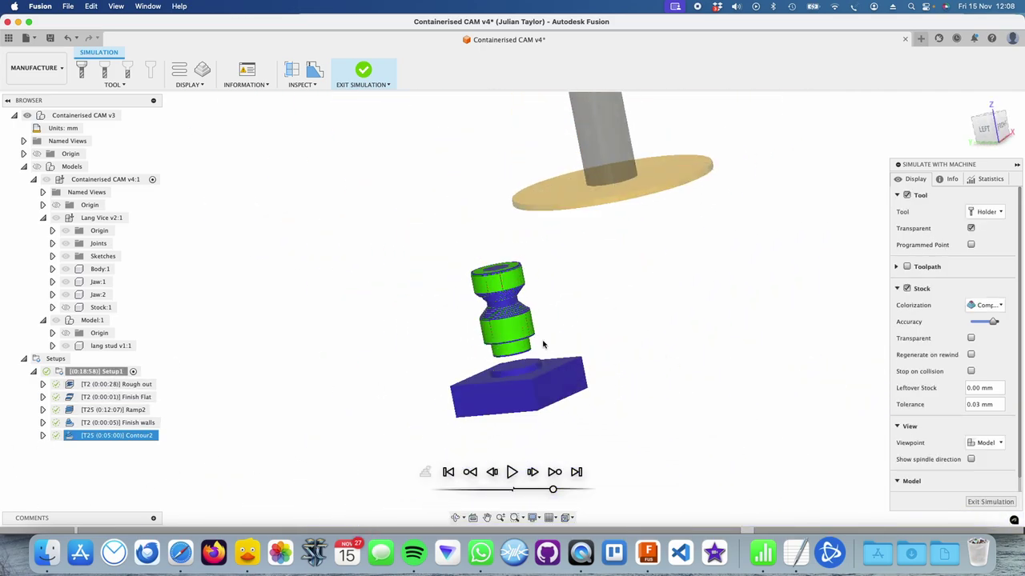
# - Exit the simulation, show the models again and return to the Design workspace
pyautogui.click(990, 501)
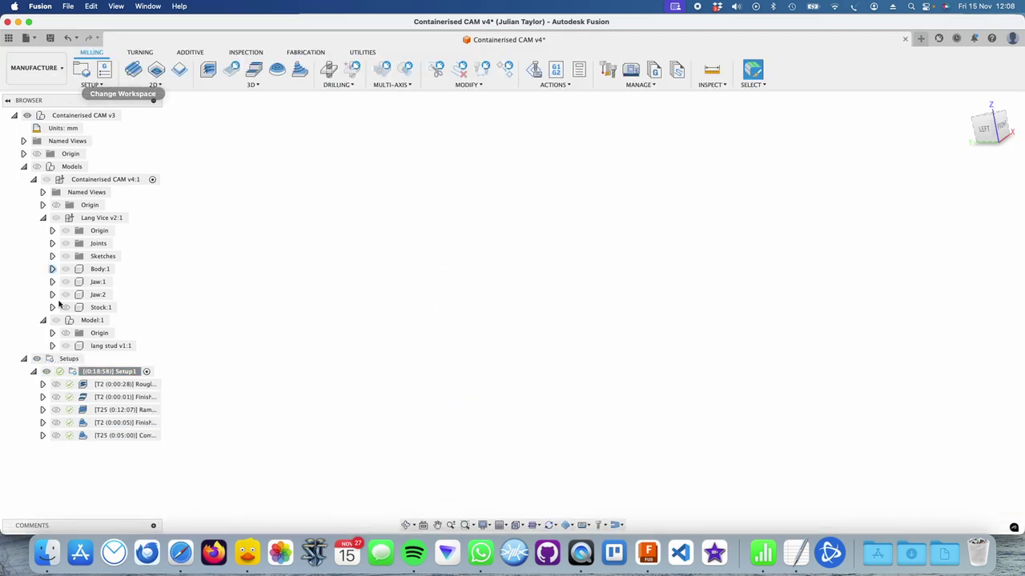
pyautogui.click(36, 167)
pyautogui.click(48, 68)
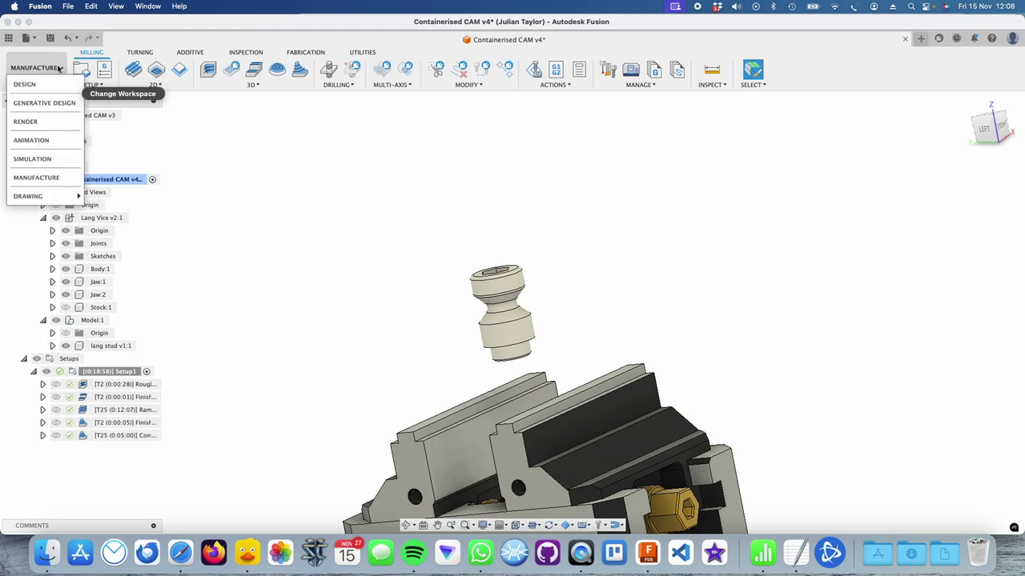
pyautogui.click(24, 84)
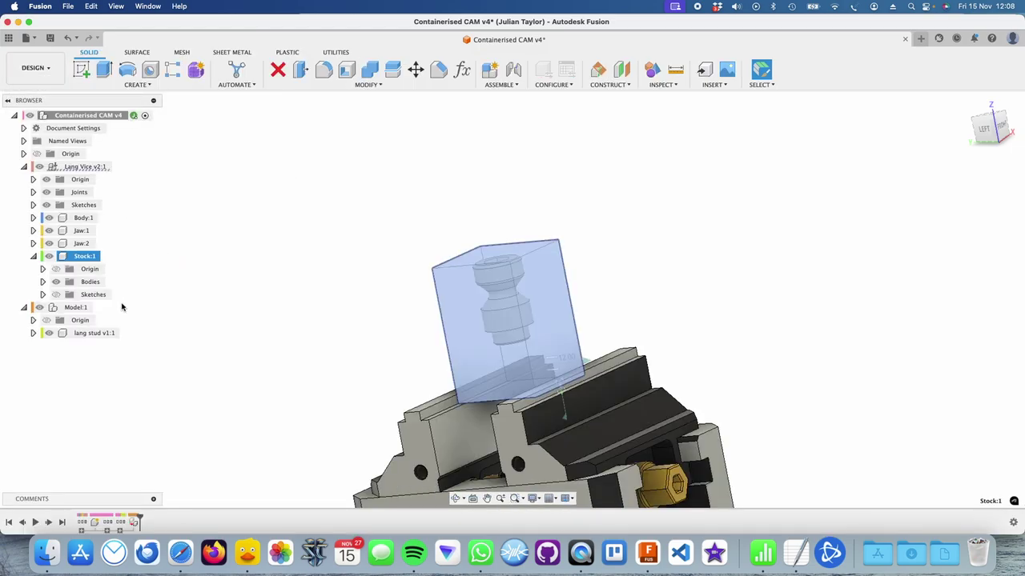
# - Undo the lang stud's move into Model:1 and delete the lang stud from the design
pyautogui.click(78, 333)
pyautogui.press('super+z')
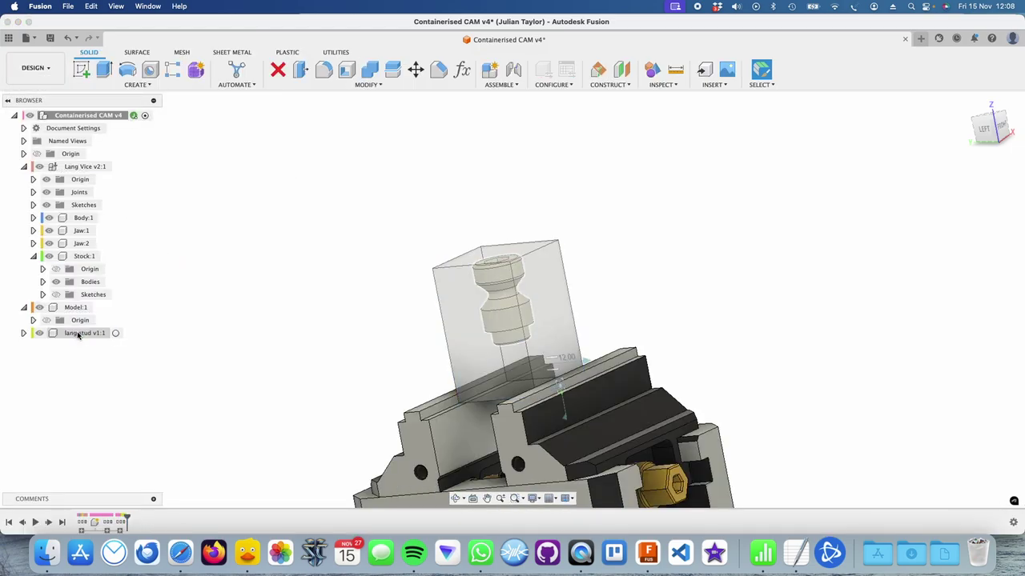
pyautogui.click(78, 333)
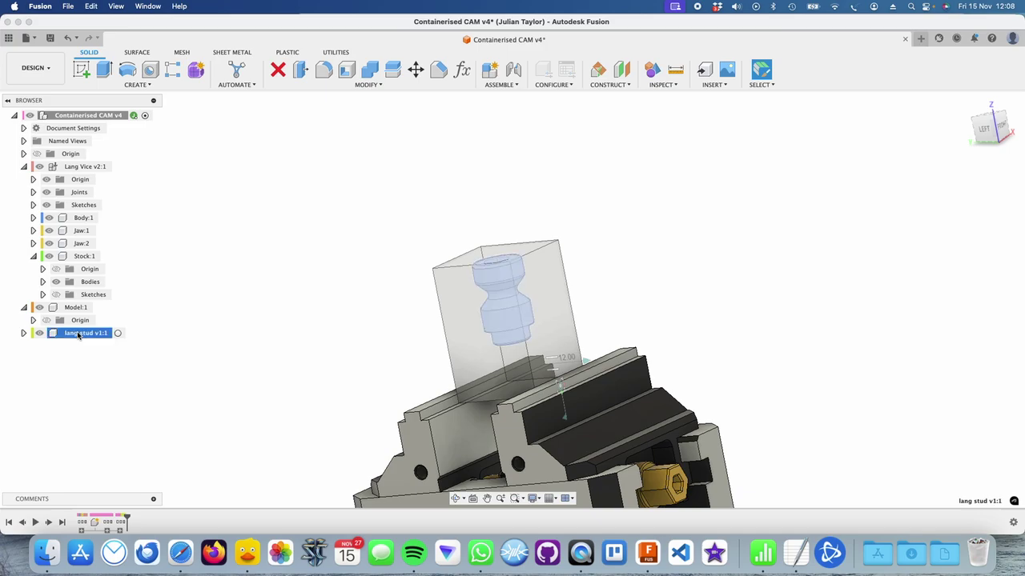
pyautogui.press('Delete')
pyautogui.click(450, 291)
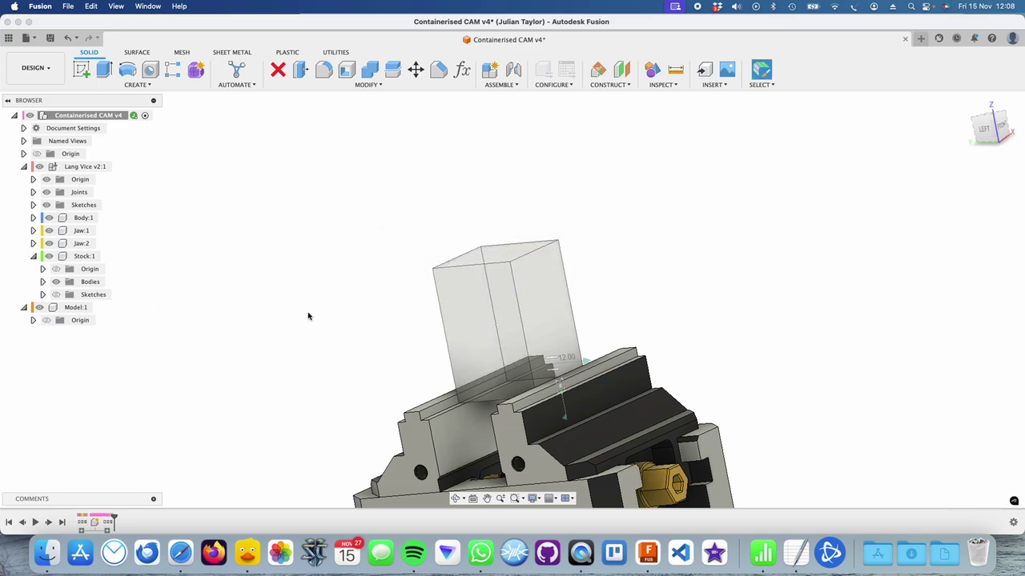
# - Show the data panel and insert the lug model into the current design
pyautogui.click(8, 37)
pyautogui.scroll(2, 104, 321)
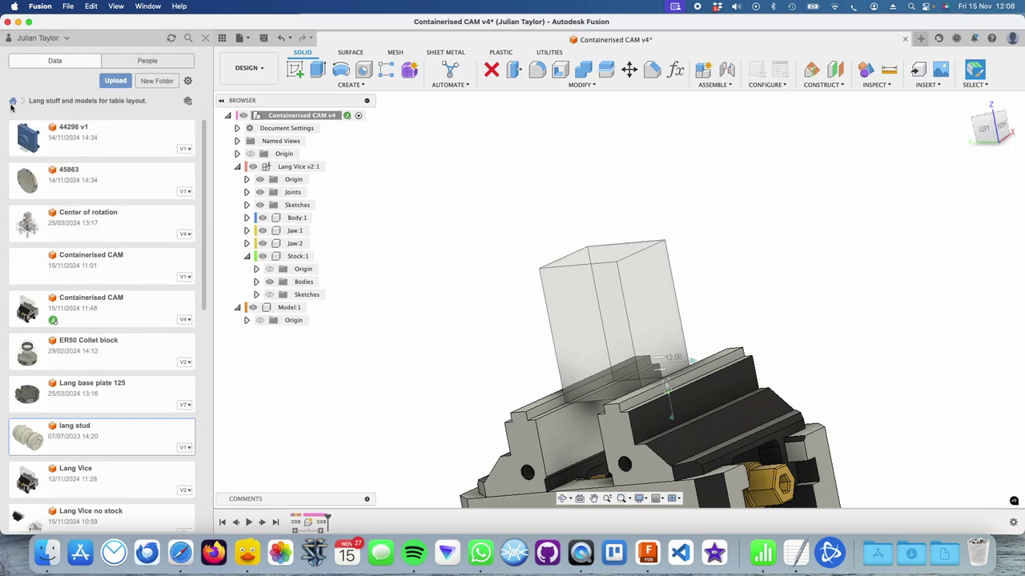
pyautogui.scroll(-8, 80, 336)
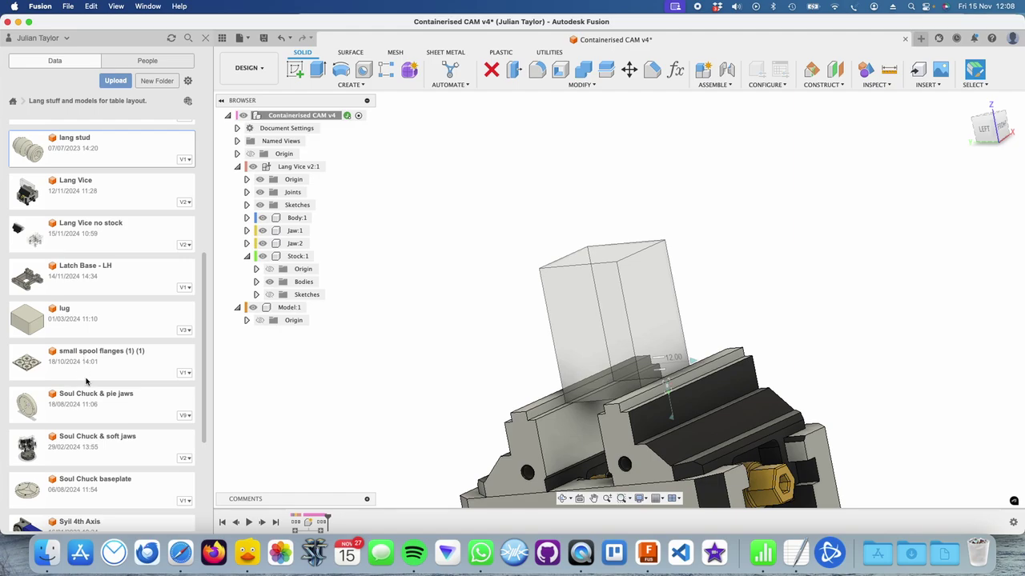
pyautogui.rightClick(89, 318)
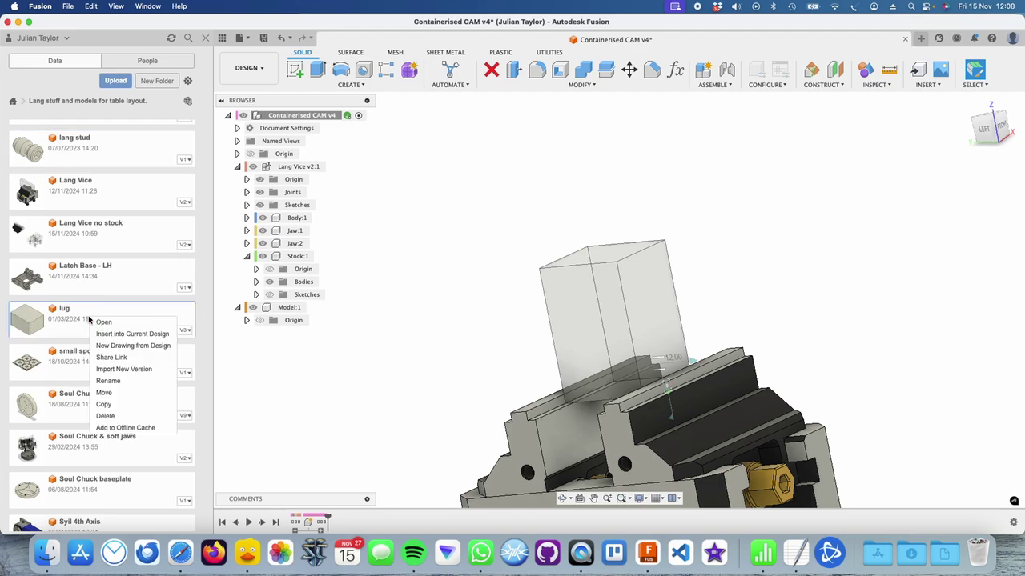
pyautogui.click(132, 334)
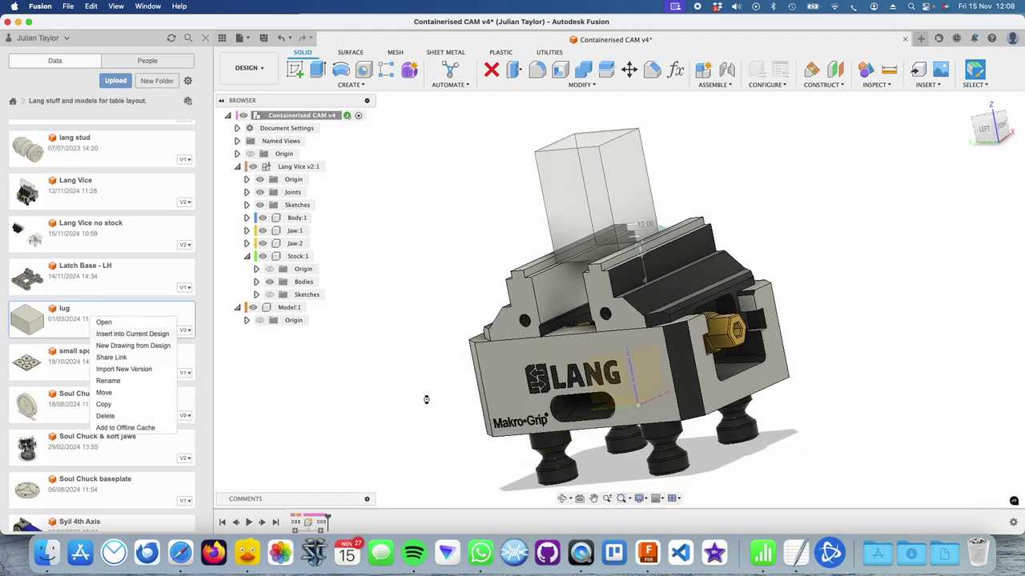
# - Move the lug into the upper middle of the stock, about 3.6 mm in X, -16.1 mm in Y and 91.9 mm in Z, and accept it
pyautogui.moveTo(590, 358); pyautogui.dragTo(602, 171)
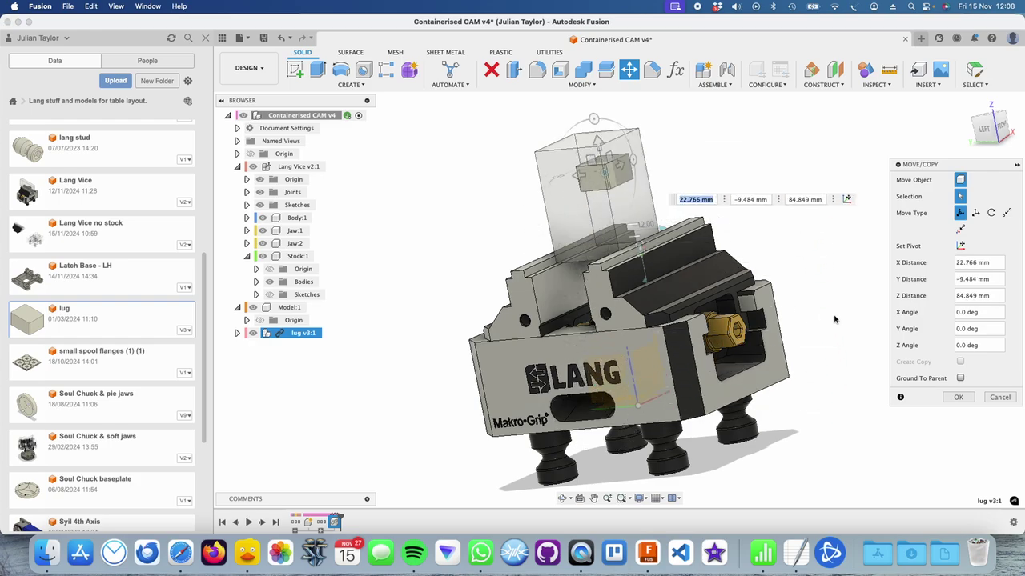
pyautogui.keyDown('shift'); pyautogui.moveTo(838, 318); pyautogui.dragTo(1007, 228, button='middle'); pyautogui.keyUp('shift')
pyautogui.click(987, 132)
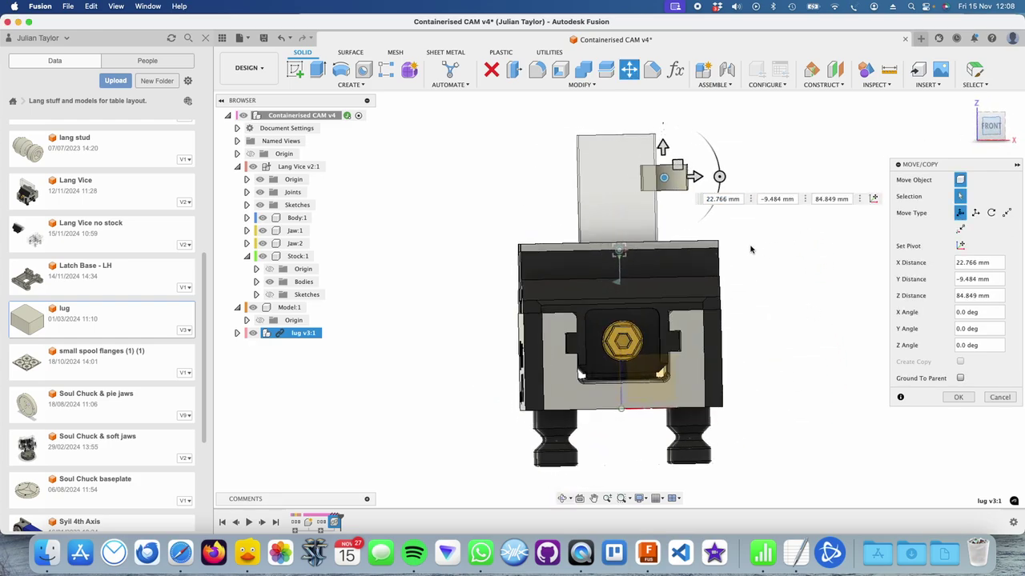
pyautogui.moveTo(667, 178); pyautogui.dragTo(618, 157)
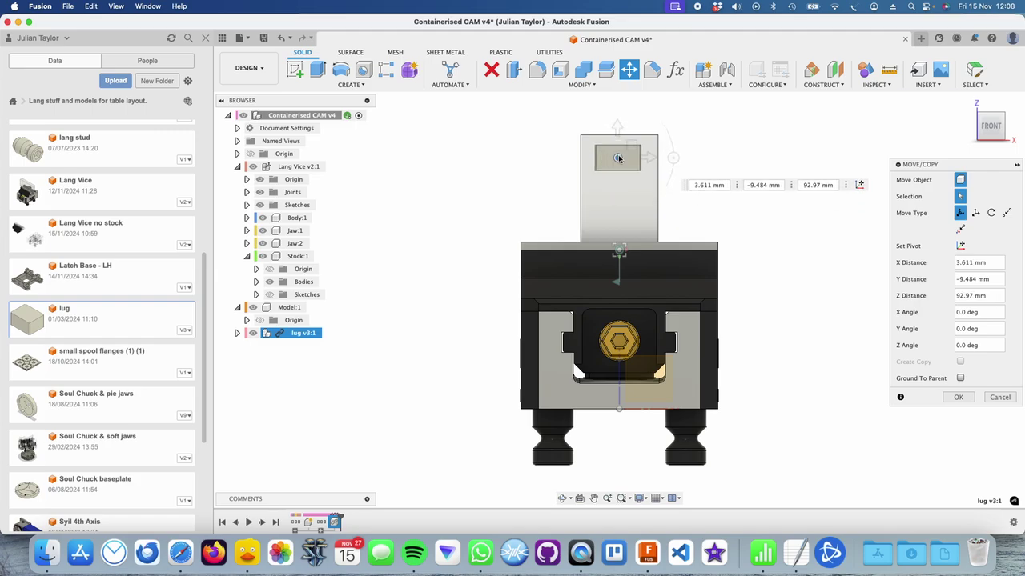
pyautogui.keyDown('shift'); pyautogui.moveTo(771, 136); pyautogui.dragTo(897, 143, button='middle'); pyautogui.keyUp('shift')
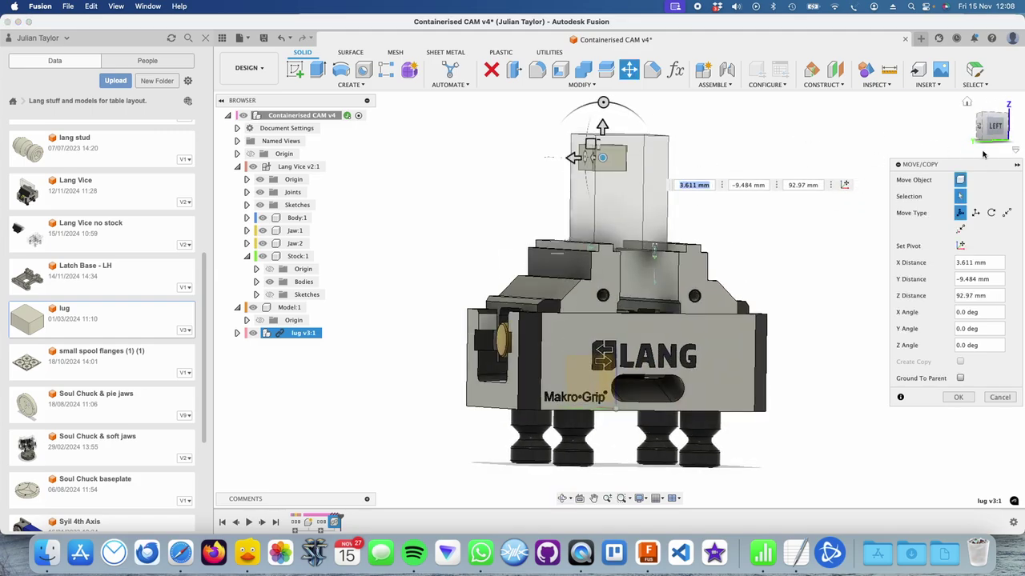
pyautogui.click(995, 130)
pyautogui.moveTo(602, 157); pyautogui.dragTo(616, 161)
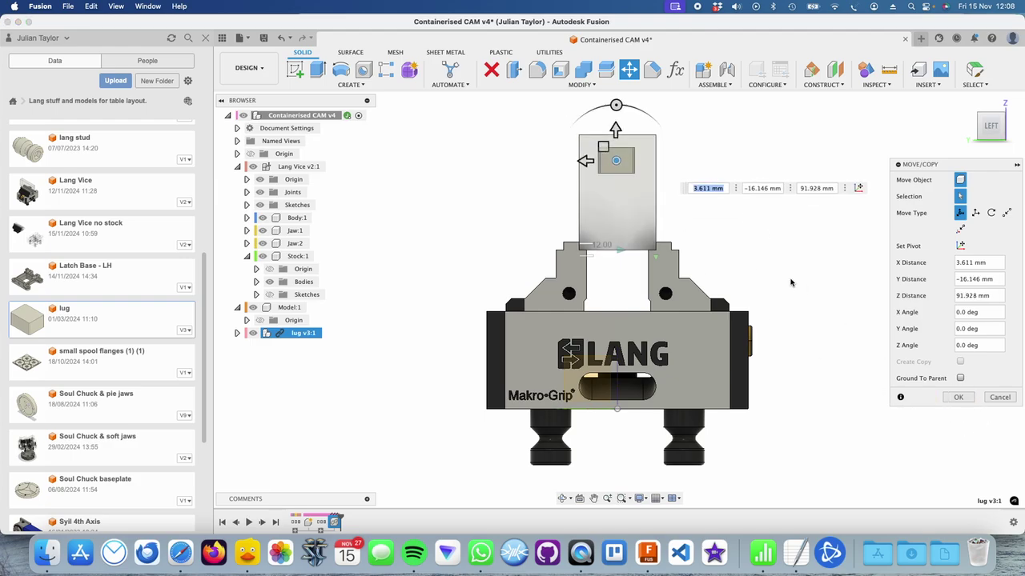
pyautogui.click(961, 397)
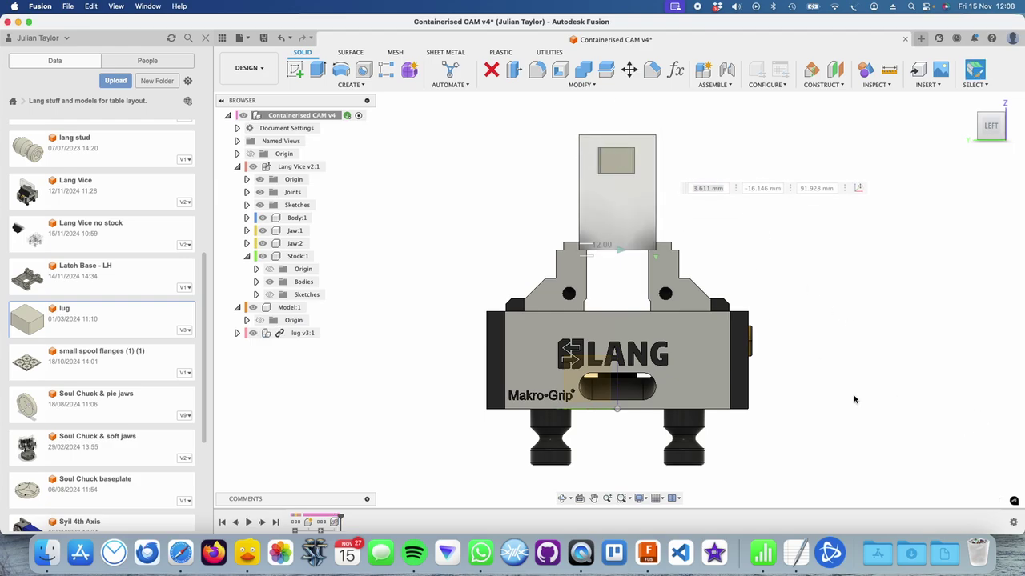
# - Break the lug's link to its source file and move the component into Model:1
pyautogui.rightClick(282, 335)
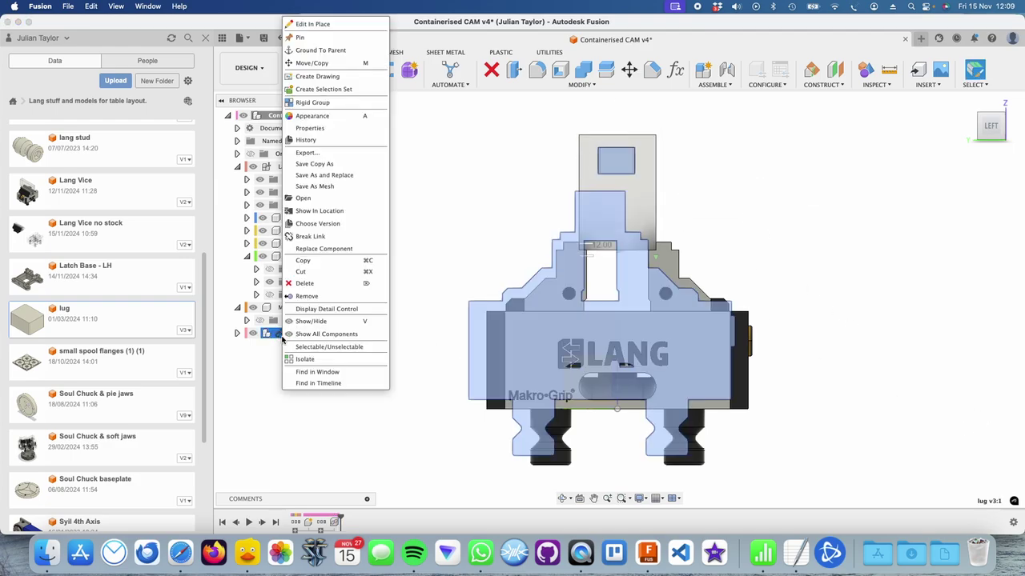
pyautogui.click(310, 237)
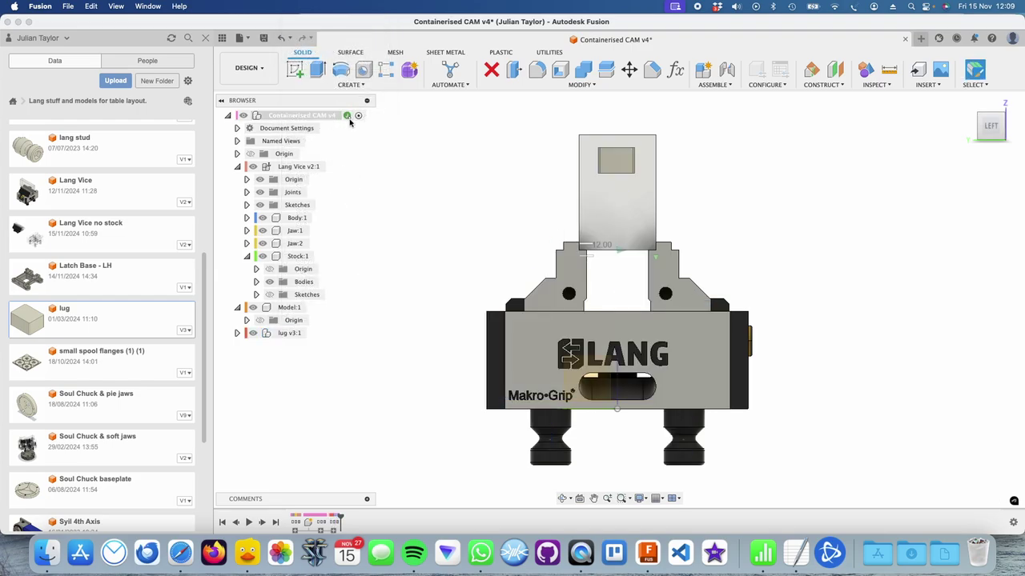
pyautogui.moveTo(286, 334); pyautogui.dragTo(286, 309)
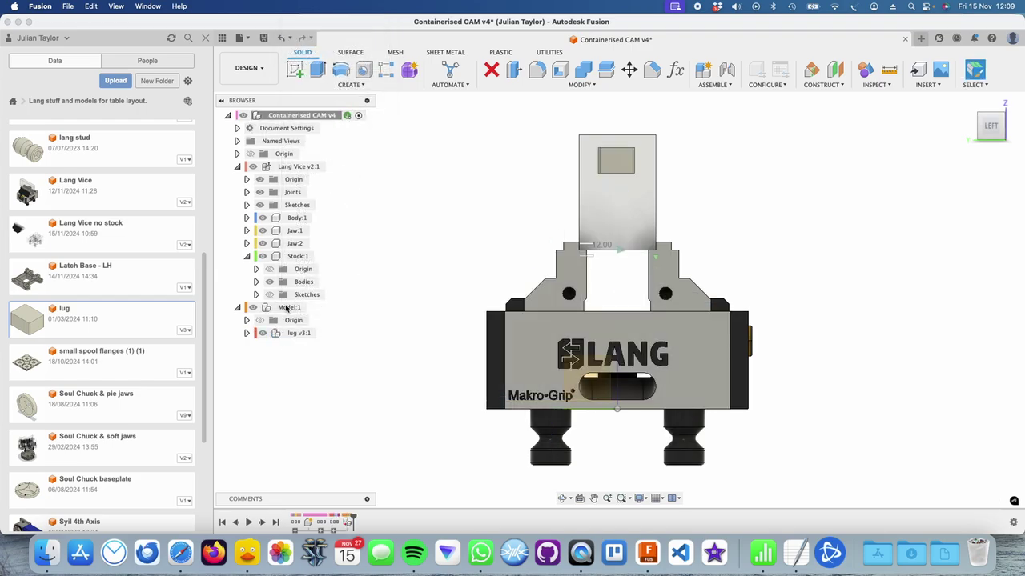
# - Switch to the Manufacture workspace, hide the data panel and generate all of Setup1's toolpaths for the lug
pyautogui.click(248, 68)
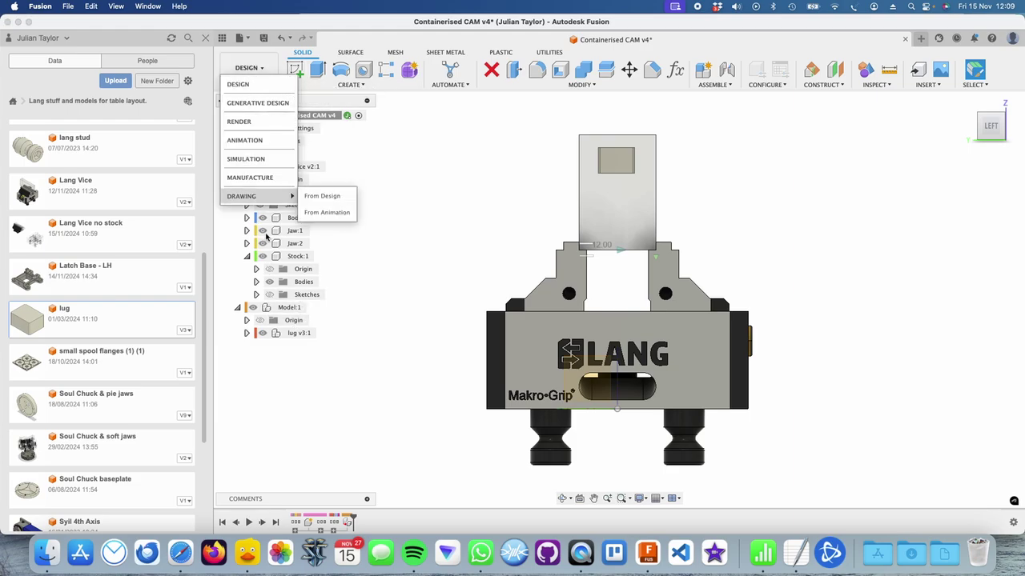
pyautogui.click(261, 176)
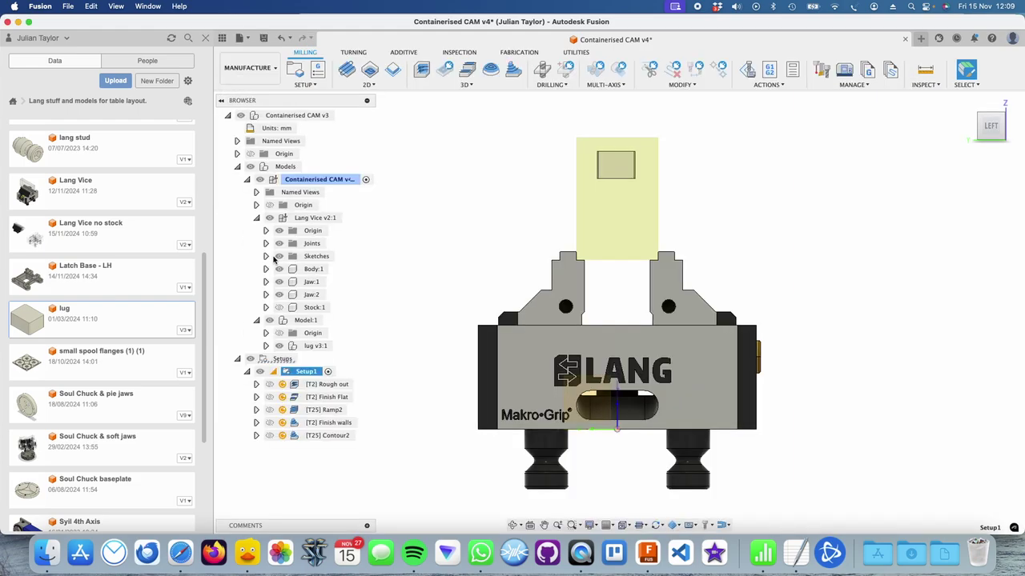
pyautogui.doubleClick(293, 373)
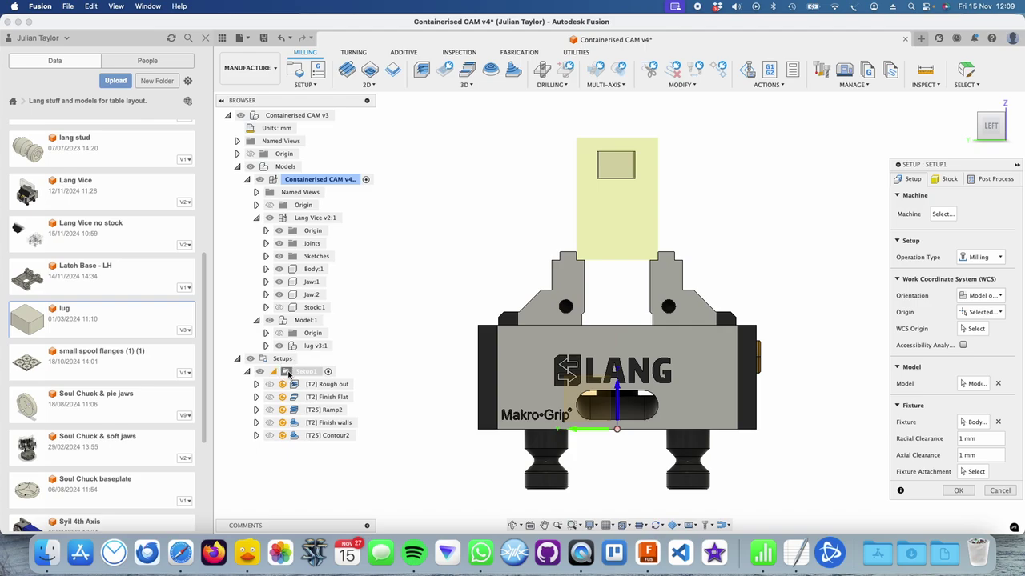
pyautogui.click(998, 492)
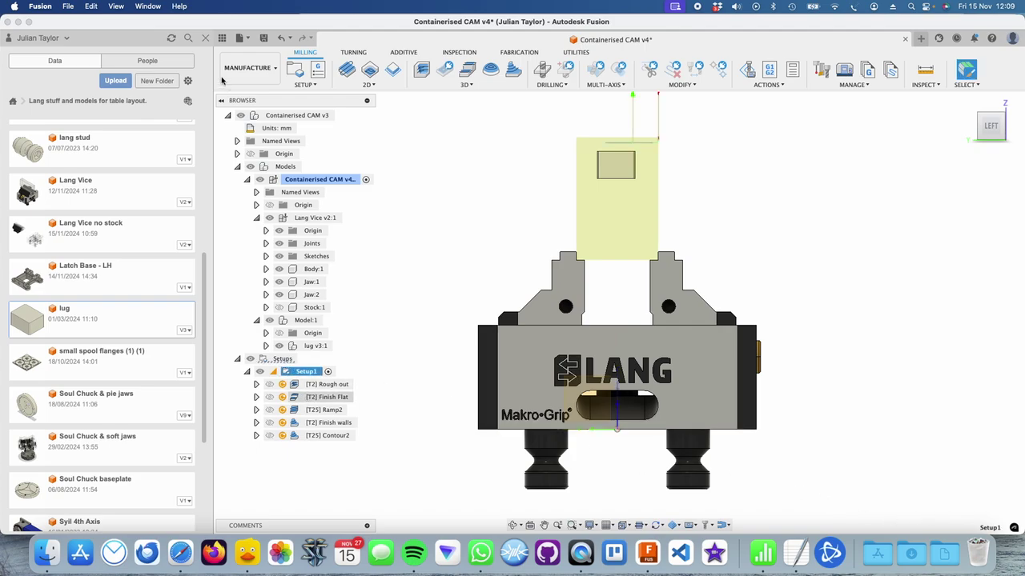
pyautogui.click(205, 39)
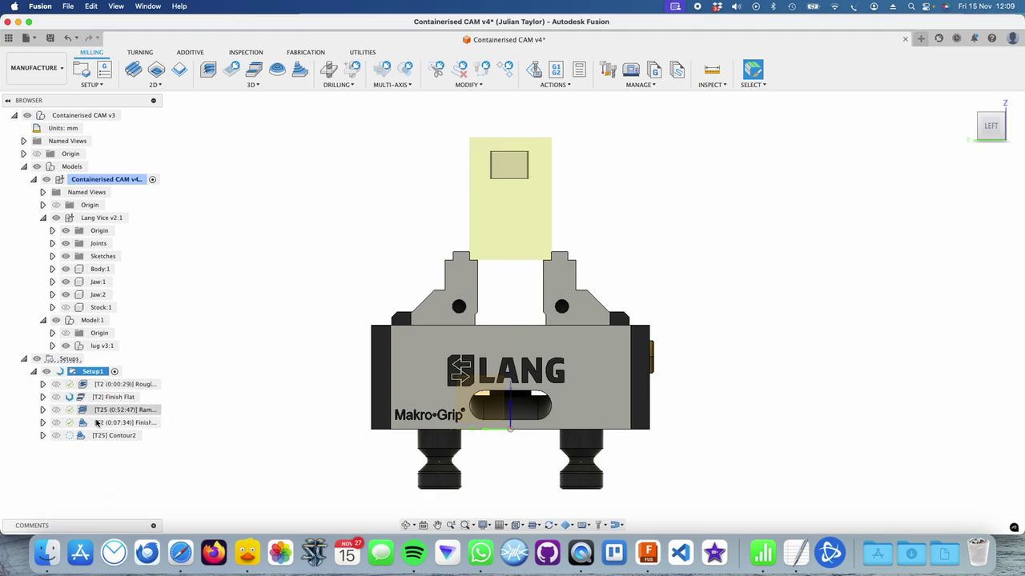
# - Examine the Finish walls and Ramp2 toolpaths around the lug and vice in Setup1
pyautogui.scroll(-3, 439, 199)
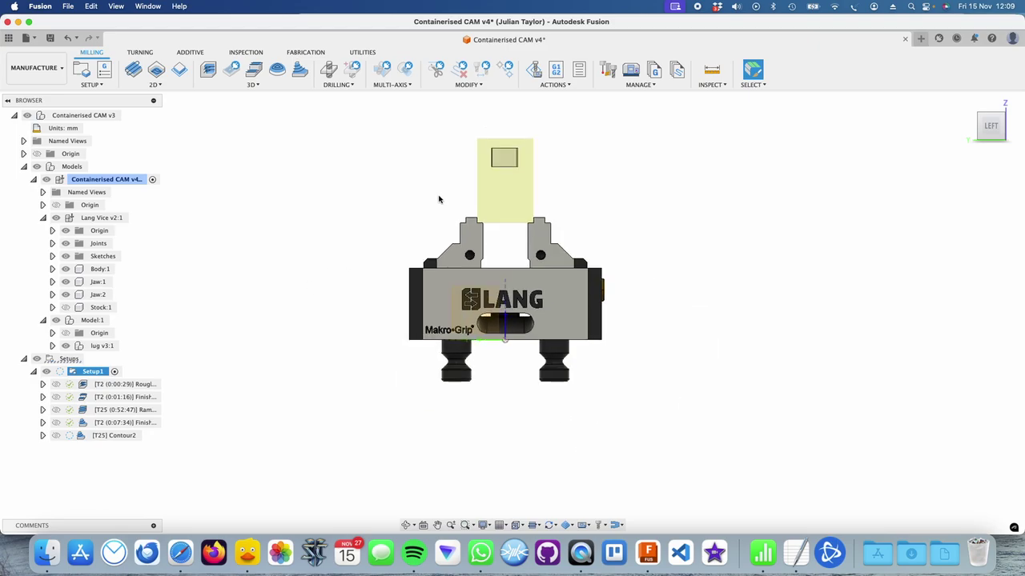
pyautogui.scroll(5, 417, 172)
pyautogui.moveTo(471, 208); pyautogui.dragTo(399, 224, button='middle')
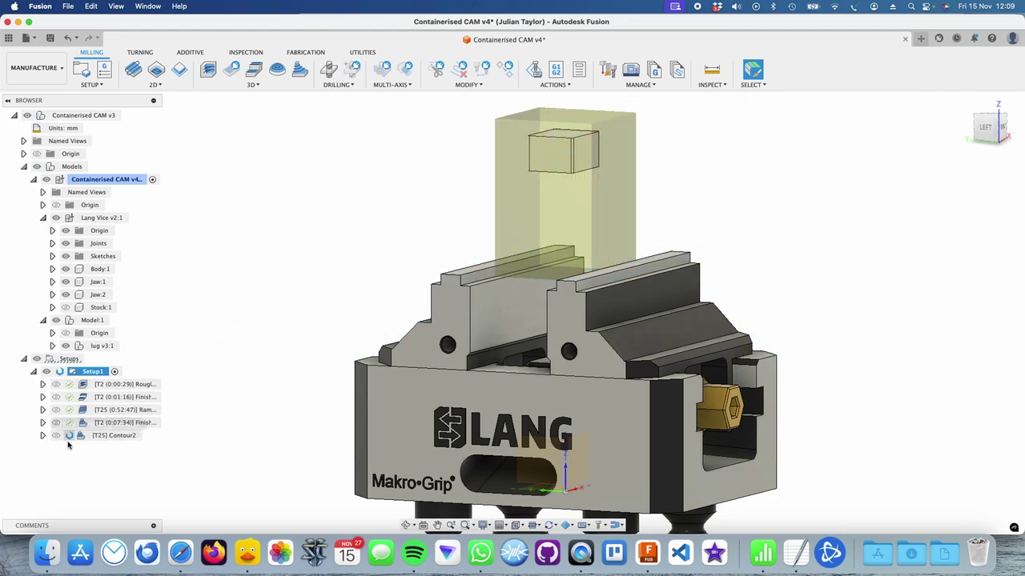
pyautogui.rightClick(95, 426)
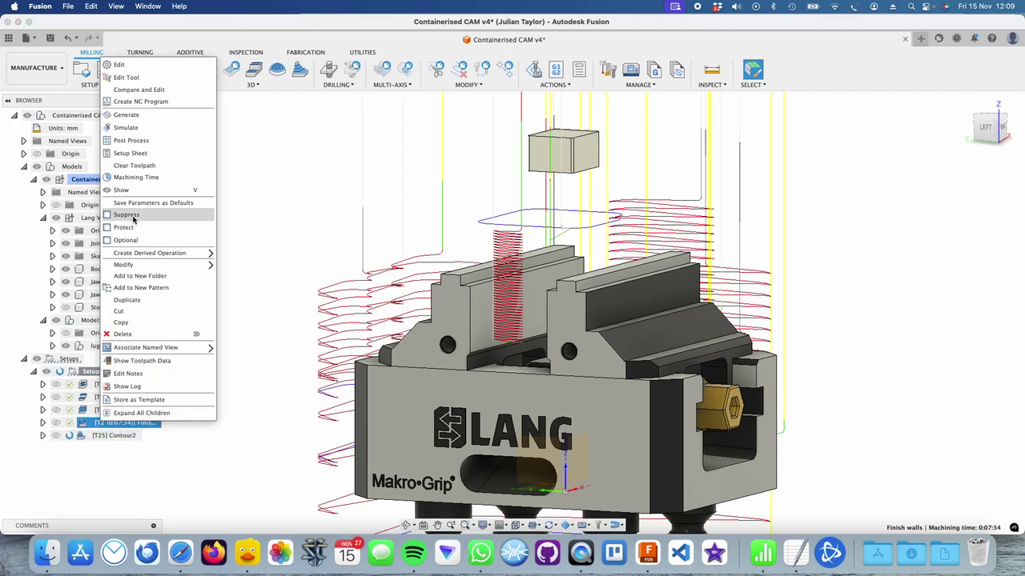
pyautogui.click(287, 226)
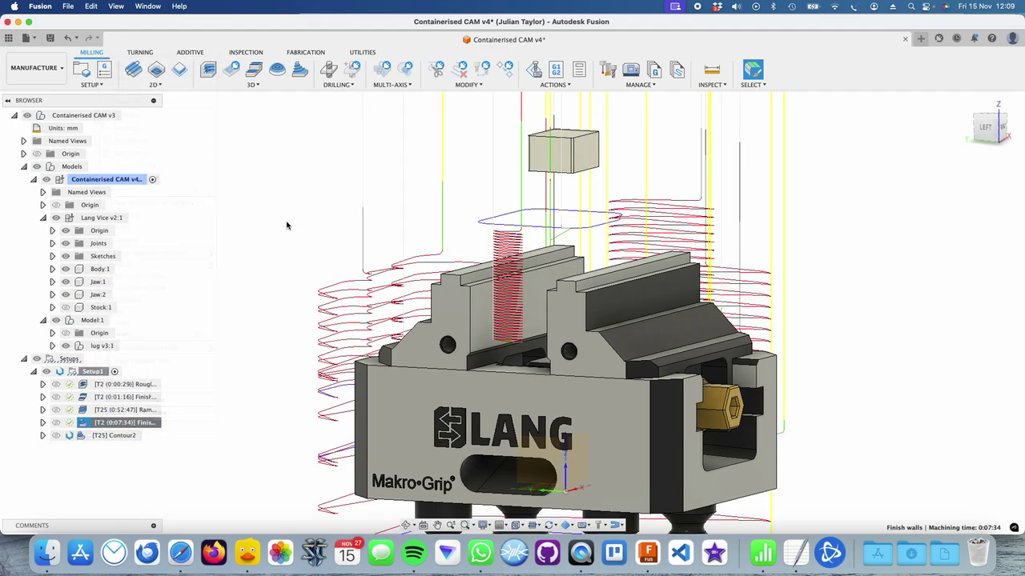
pyautogui.scroll(-3, 266, 365)
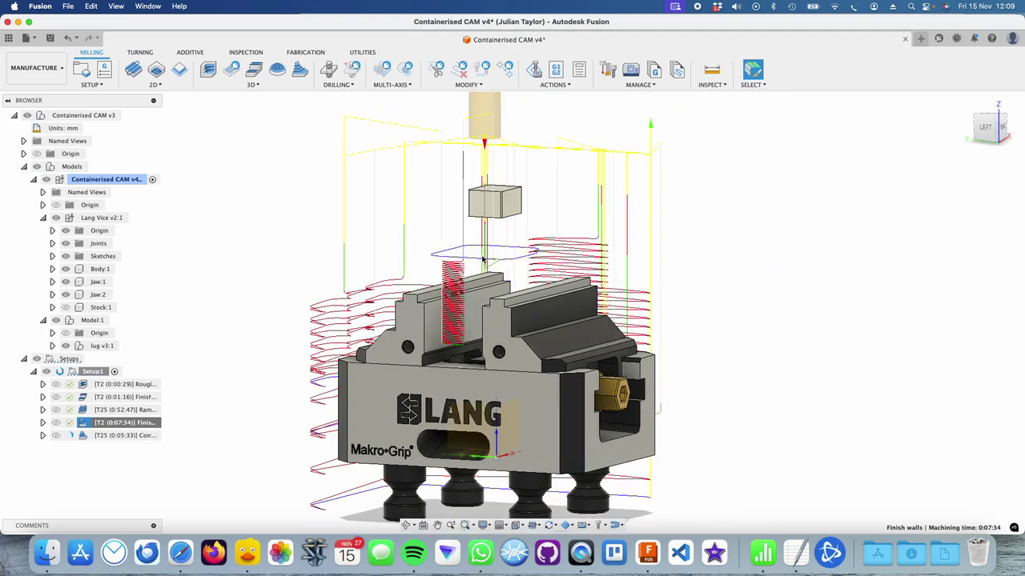
pyautogui.scroll(5, 481, 259)
pyautogui.scroll(-5, 482, 259)
pyautogui.scroll(-8, 389, 294)
pyautogui.scroll(3, 367, 318)
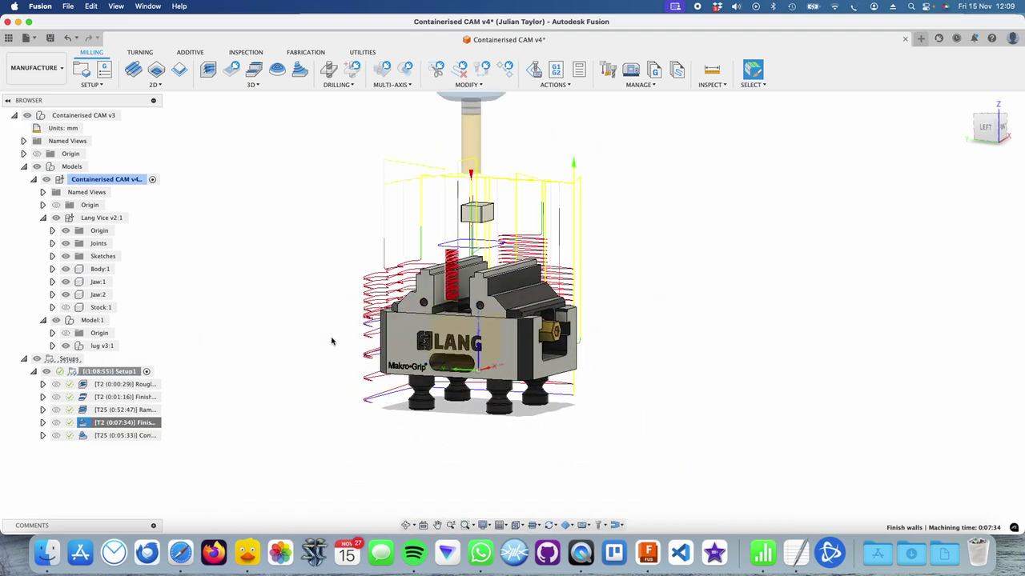
pyautogui.click(116, 409)
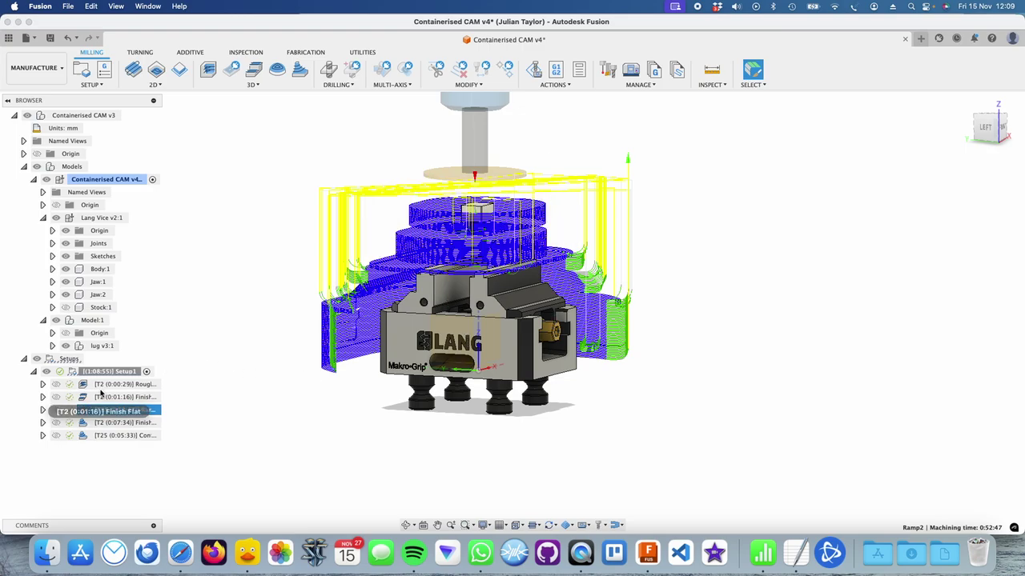
# - Return to the Design workspace and delete the hidden vice1op component nested inside the lug, accepting the deletion
pyautogui.click(56, 69)
pyautogui.click(36, 85)
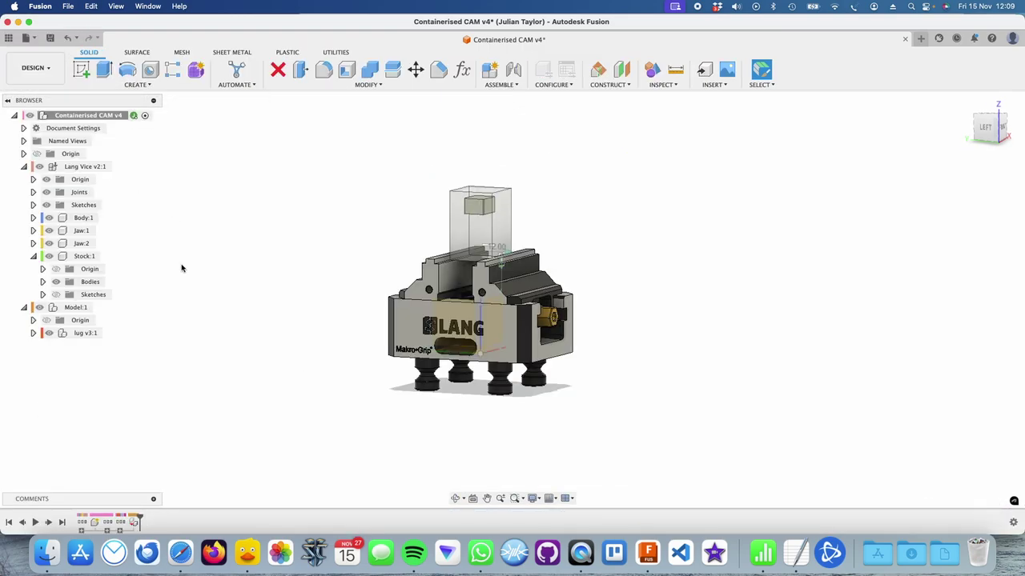
pyautogui.click(84, 333)
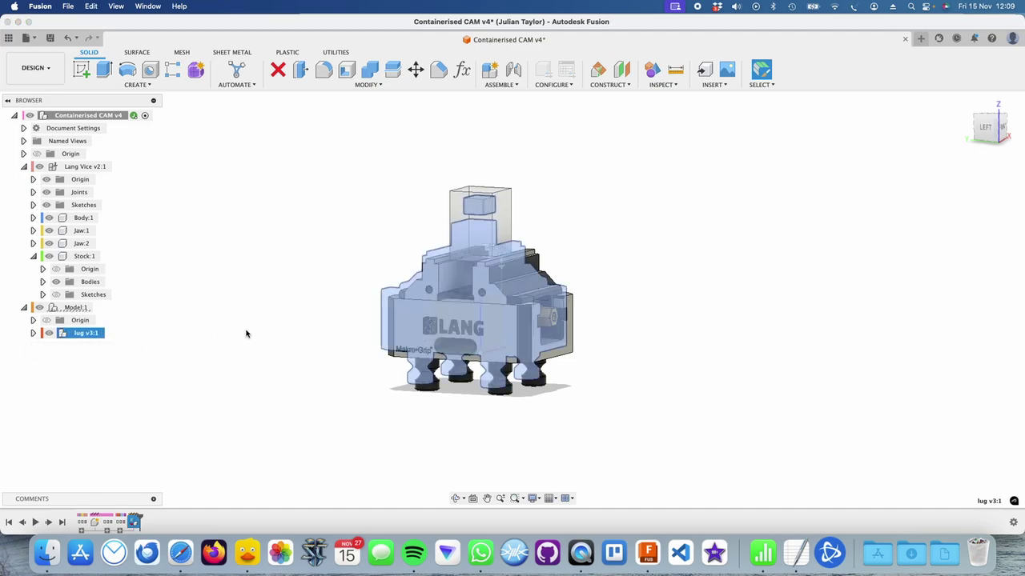
pyautogui.click(182, 320)
pyautogui.click(33, 333)
pyautogui.click(88, 386)
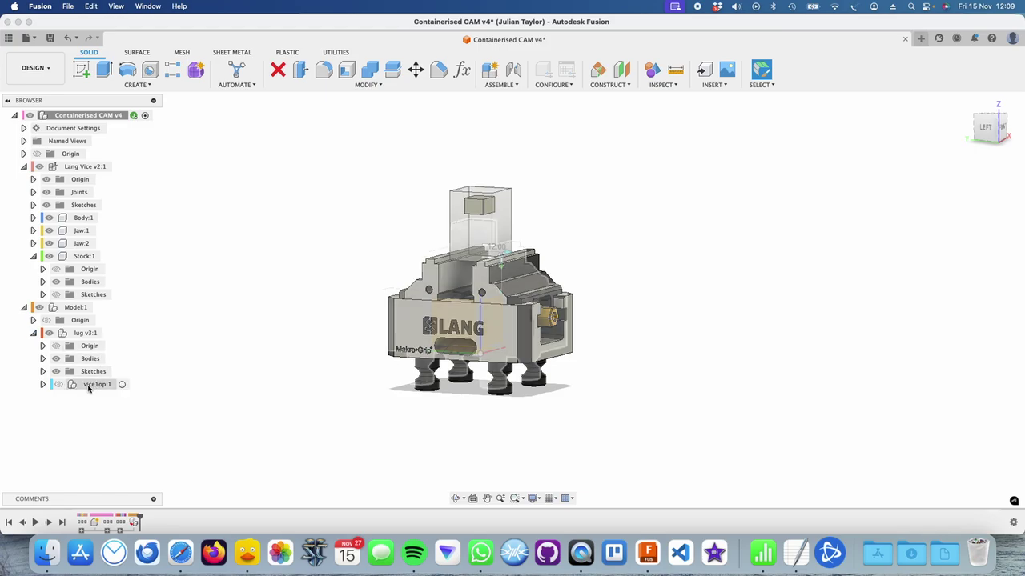
pyautogui.press('Delete')
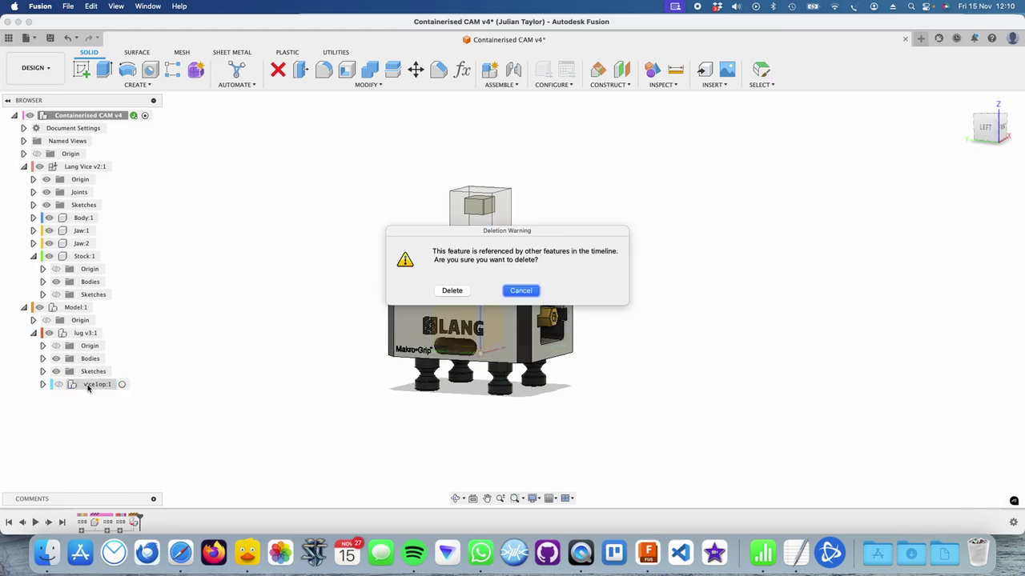
pyautogui.click(450, 291)
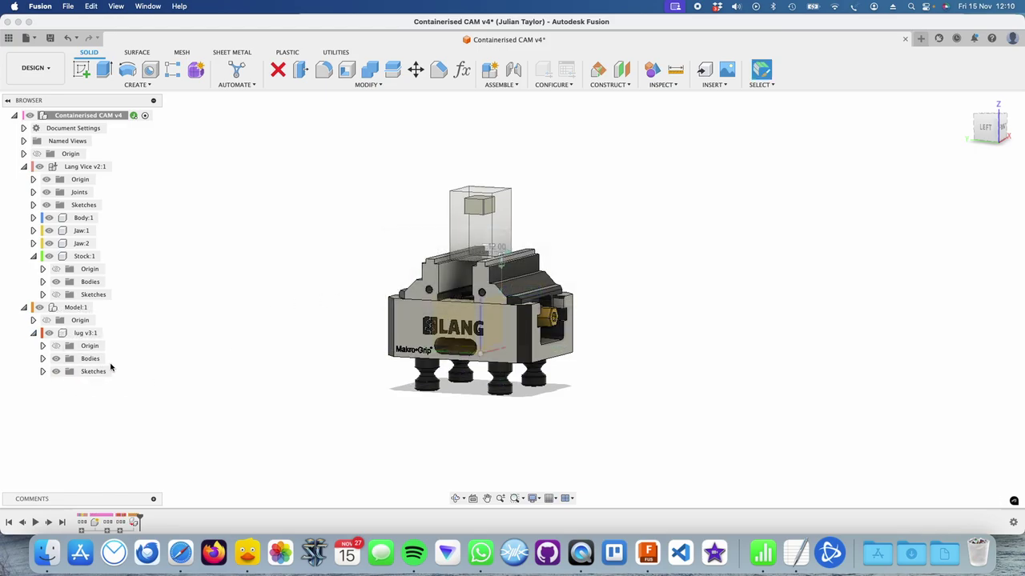
# - Switch back to the Manufacture workspace and regenerate all toolpaths in Setup1
pyautogui.click(35, 68)
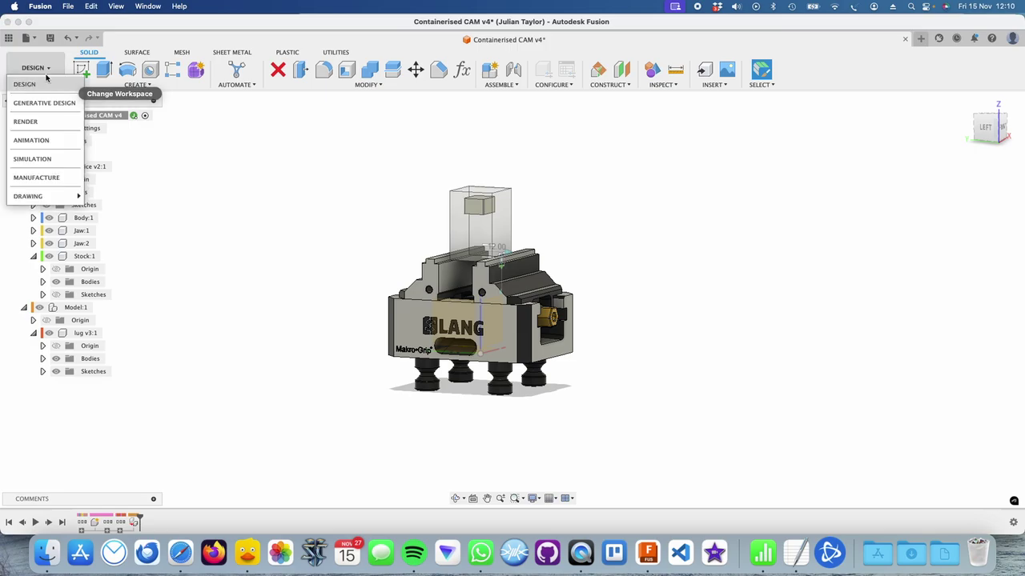
pyautogui.click(50, 181)
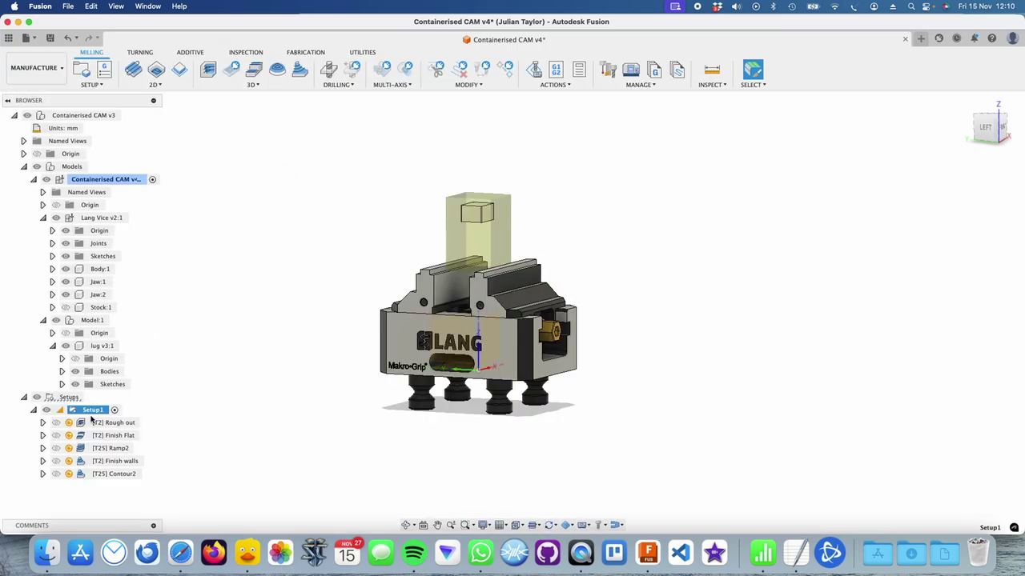
pyautogui.press('super+g')
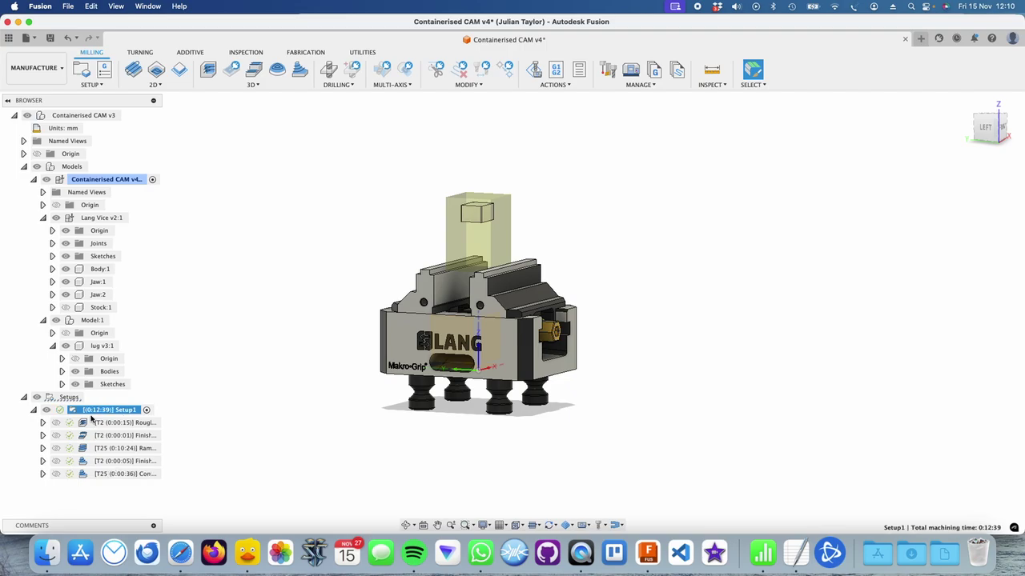
# - Simulate Setup1 with stock, watch the Ramp2 cuts on the lug up close, and leave the simulation
pyautogui.click(544, 70)
pyautogui.click(512, 472)
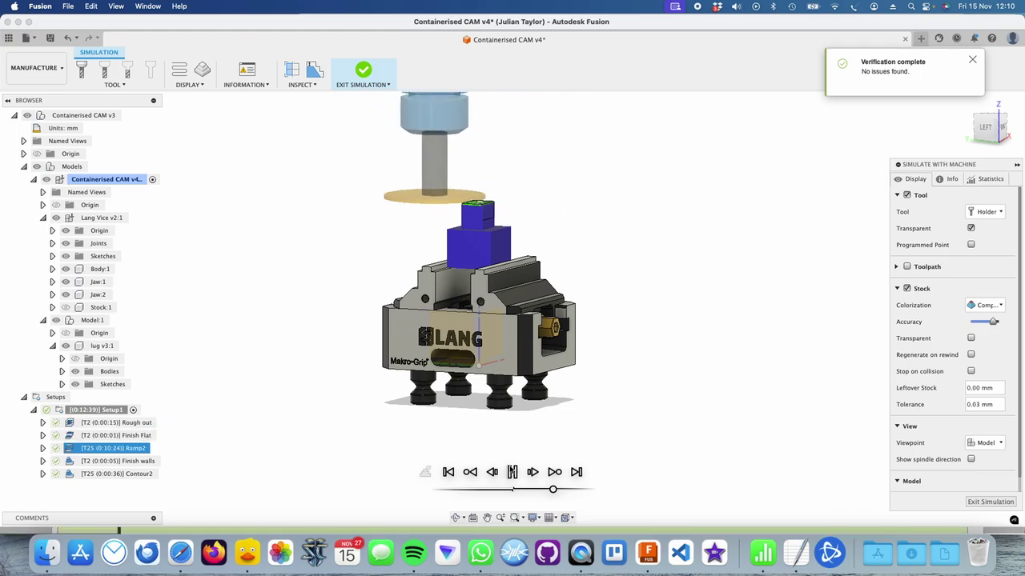
pyautogui.scroll(10, 462, 224)
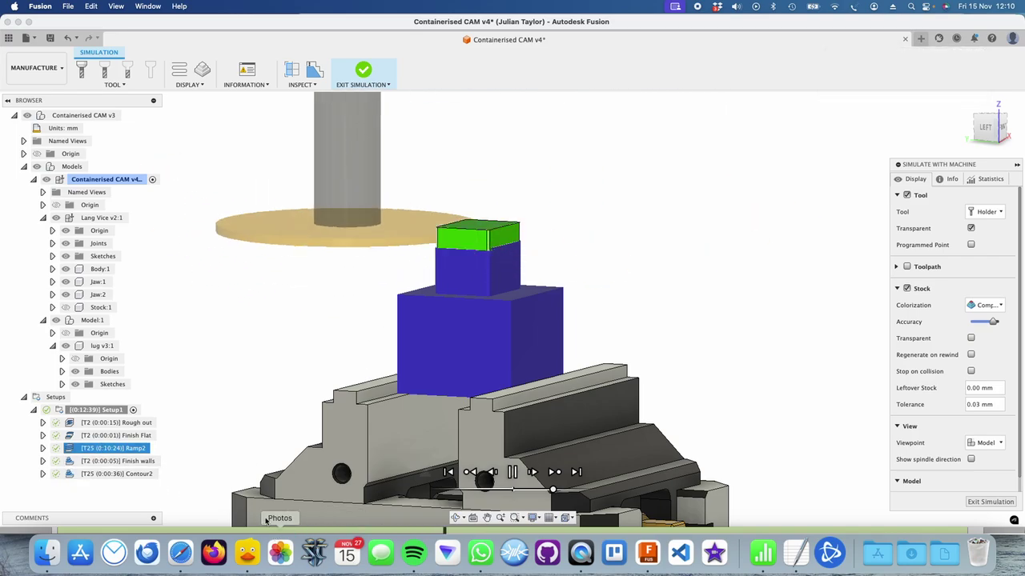
pyautogui.press('Escape')
# - Suppress the Ramp2 operation in Setup1 and accept clearing its toolpath
pyautogui.rightClick(87, 447)
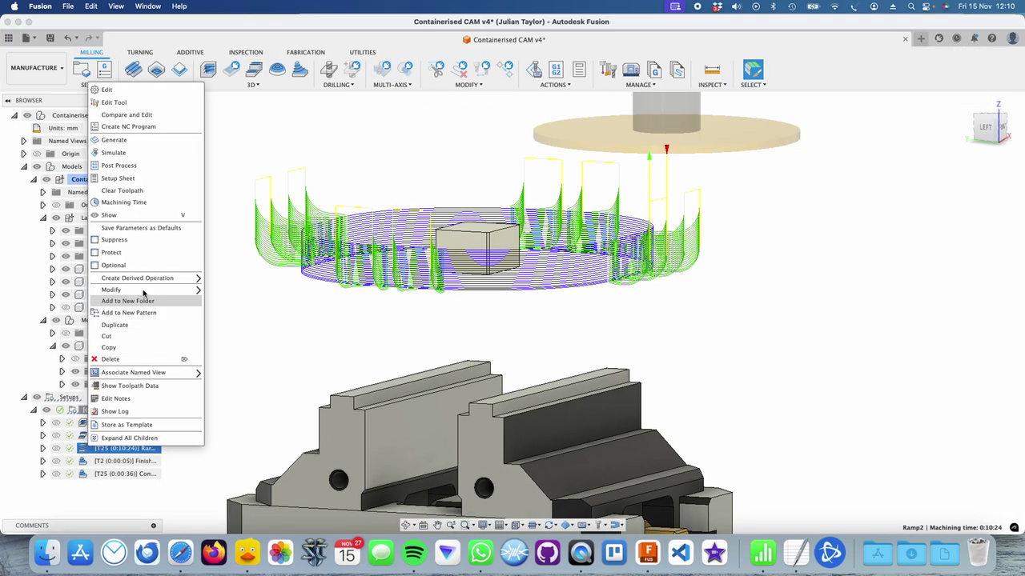
pyautogui.click(129, 240)
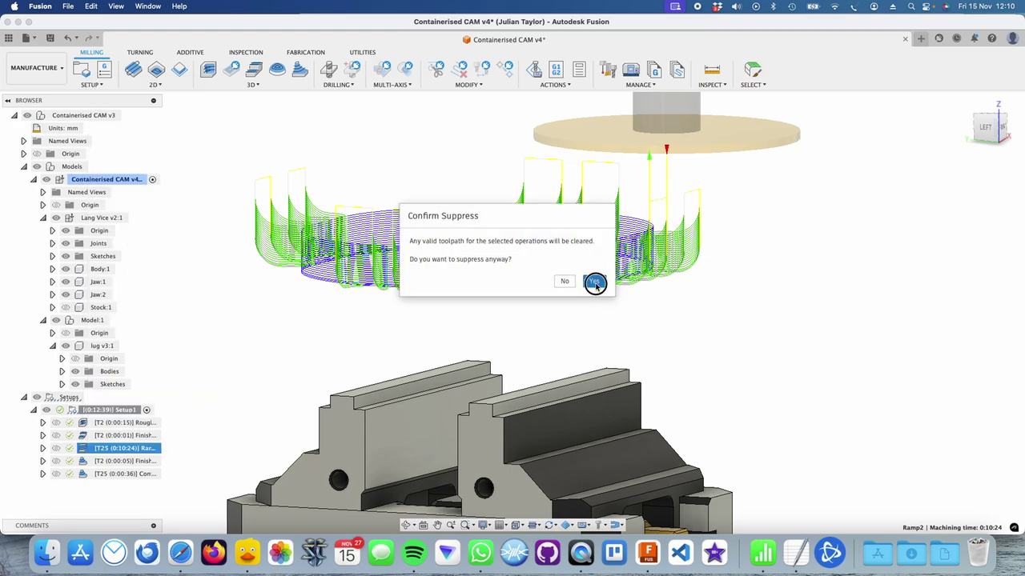
pyautogui.click(595, 283)
# - Regenerate the outdated Contour2 toolpath in Setup1
pyautogui.click(96, 411)
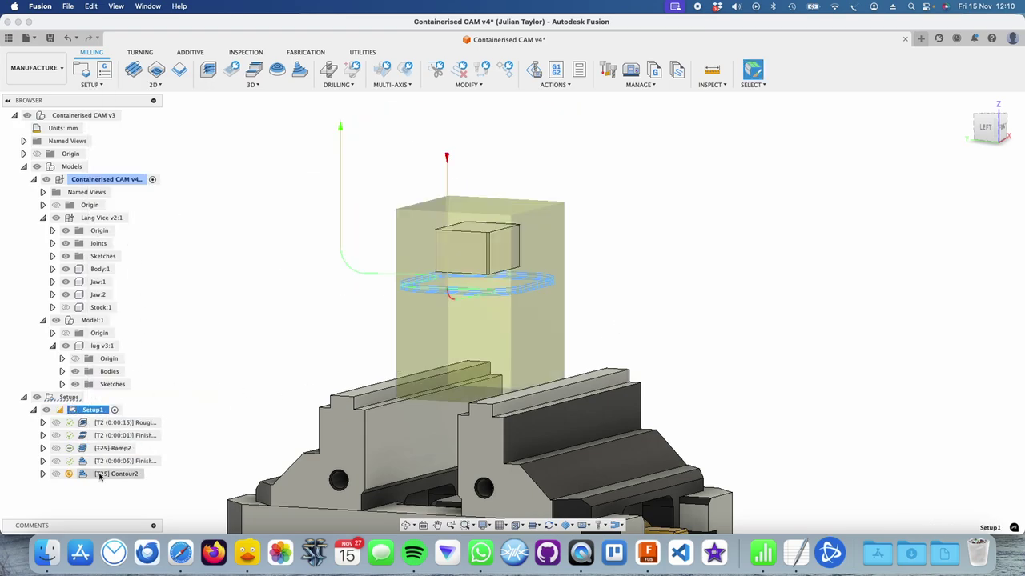
pyautogui.click(100, 477)
pyautogui.click(152, 412)
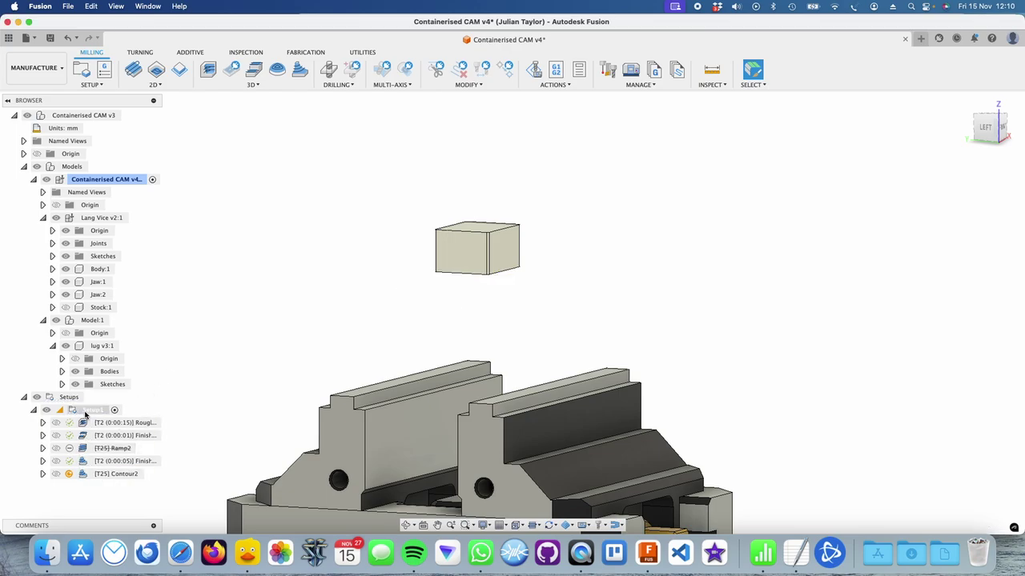
pyautogui.click(106, 474)
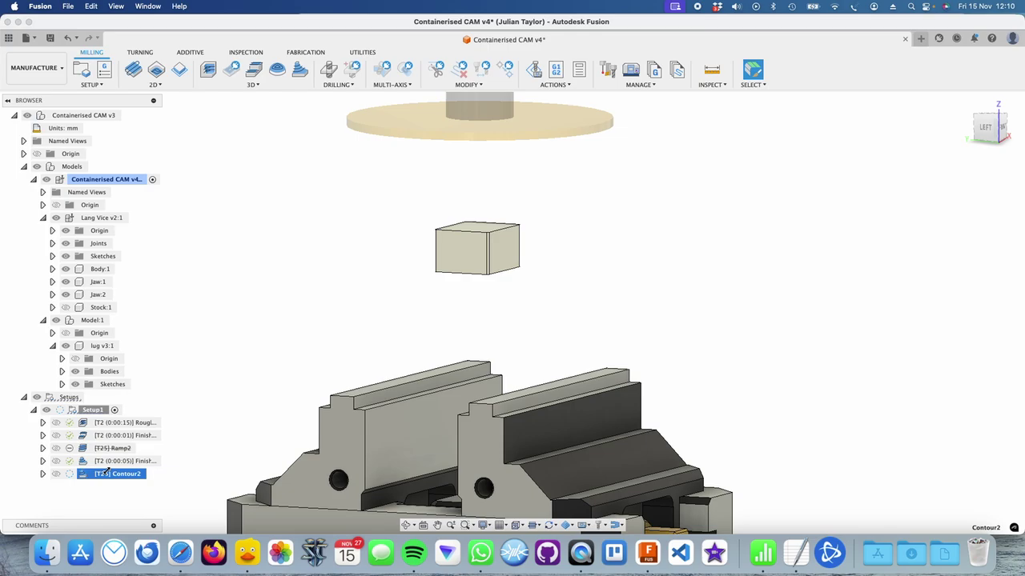
# - Simulate the whole of Setup1 and jump to a point within the Contour2 undercut
pyautogui.click(88, 411)
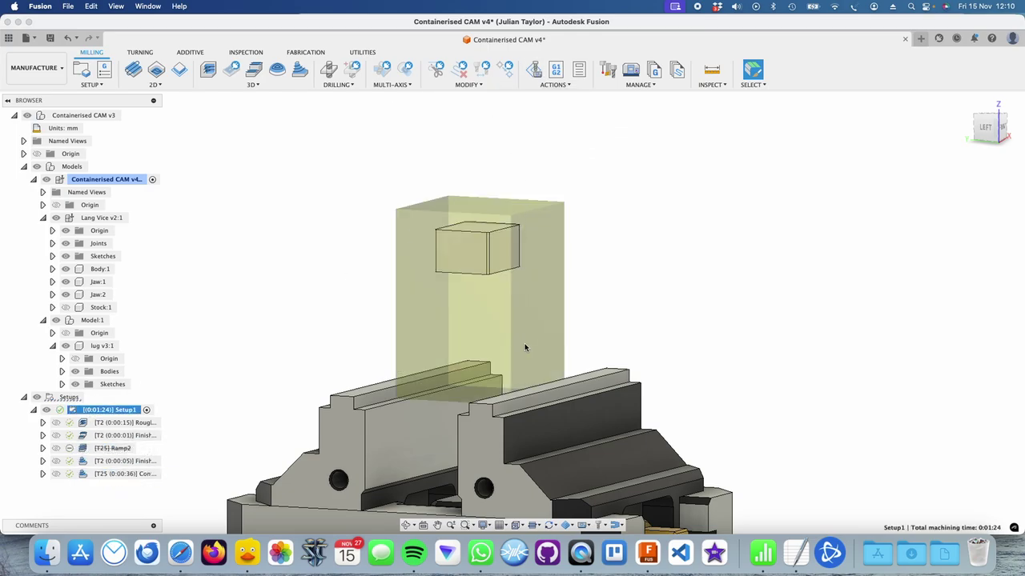
pyautogui.click(532, 72)
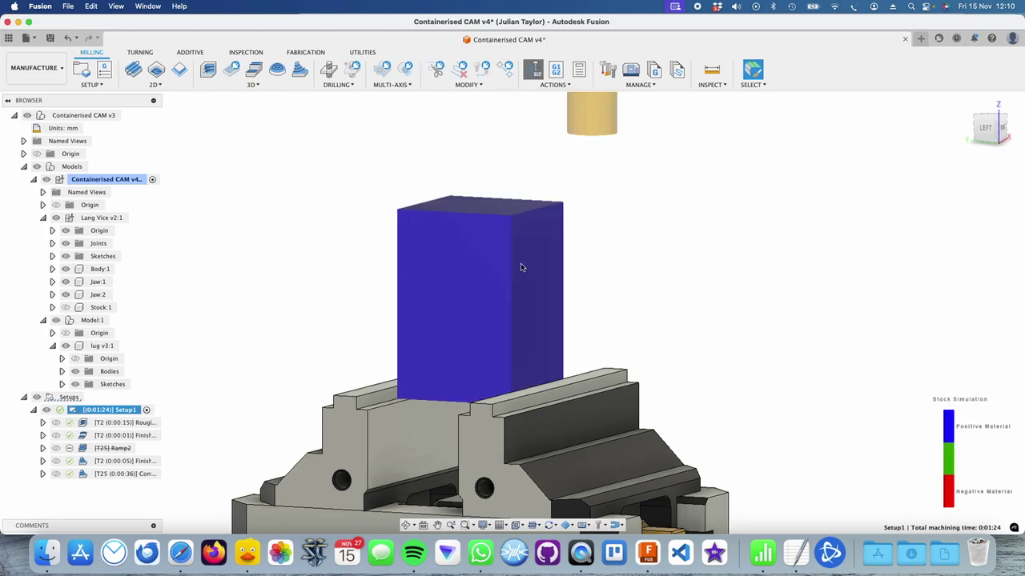
pyautogui.click(512, 472)
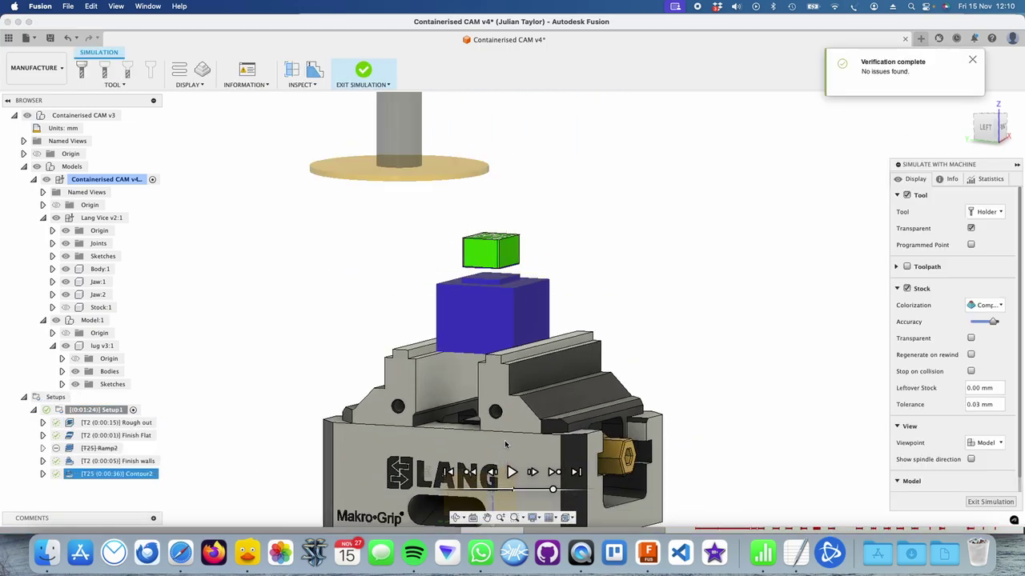
pyautogui.click(872, 528)
# - Examine the clearance between the Contour2 cutter's shank and the lug from several angles, and exit the simulation
pyautogui.keyDown('shift'); pyautogui.moveTo(630, 284); pyautogui.dragTo(457, 218, button='middle'); pyautogui.keyUp('shift')
pyautogui.scroll(3, 456, 252)
pyautogui.scroll(8, 457, 252)
pyautogui.scroll(-8, 472, 232)
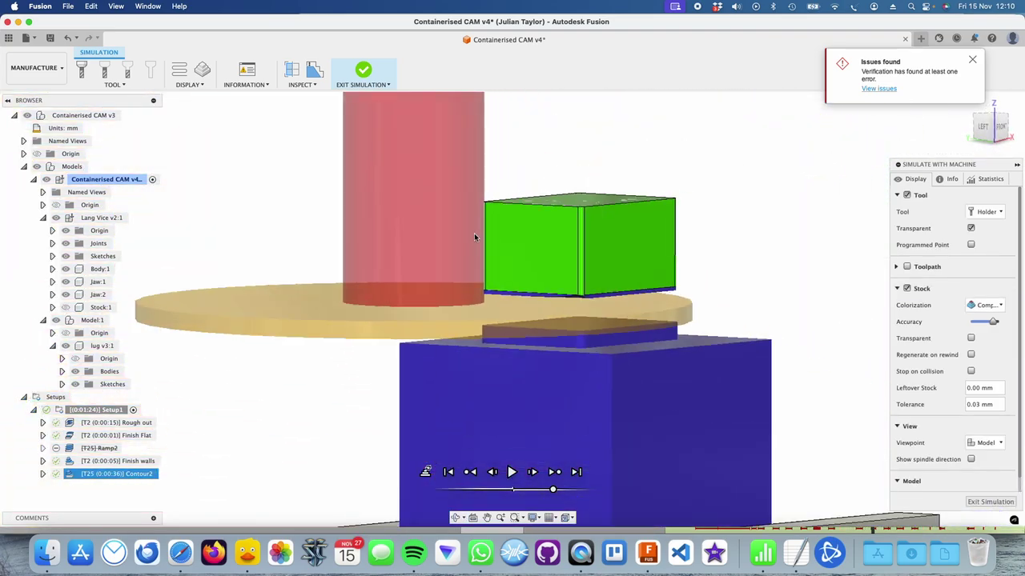
pyautogui.moveTo(515, 266)
pyautogui.keyDown('shift'); pyautogui.mouseDown(button='middle')
pyautogui.moveTo(516, 253)
pyautogui.moveTo(468, 264)
pyautogui.moveTo(427, 255)
pyautogui.moveTo(462, 265)
pyautogui.moveTo(504, 257)
pyautogui.mouseUp(button='middle'); pyautogui.keyUp('shift')
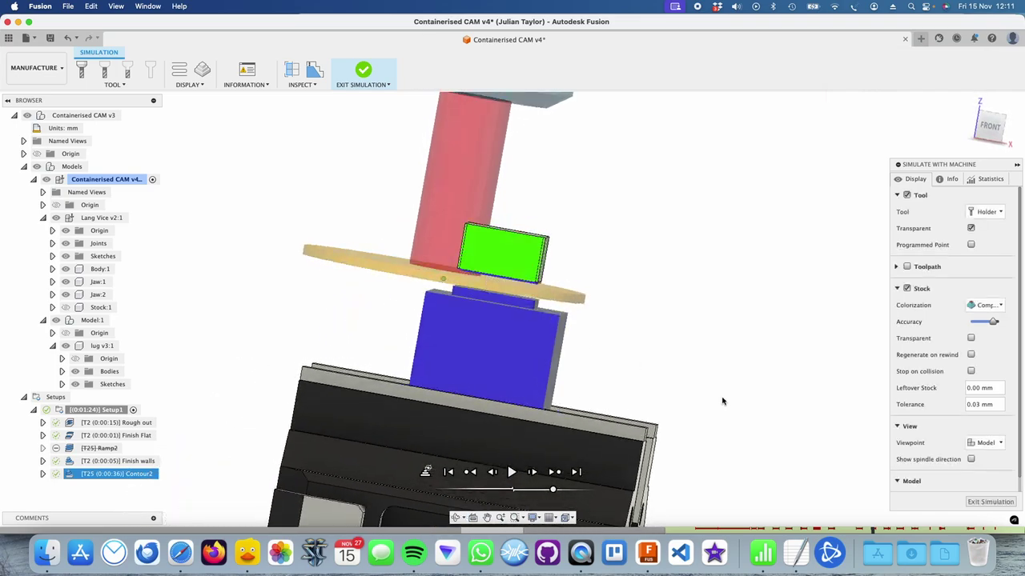
pyautogui.keyDown('shift'); pyautogui.moveTo(600, 274); pyautogui.dragTo(603, 325, button='middle'); pyautogui.keyUp('shift')
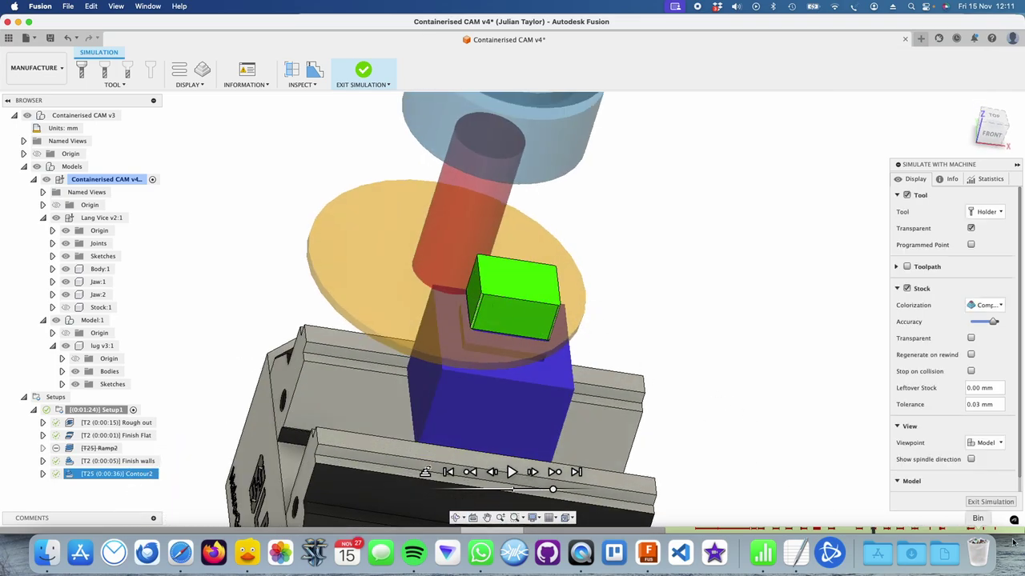
pyautogui.click(990, 502)
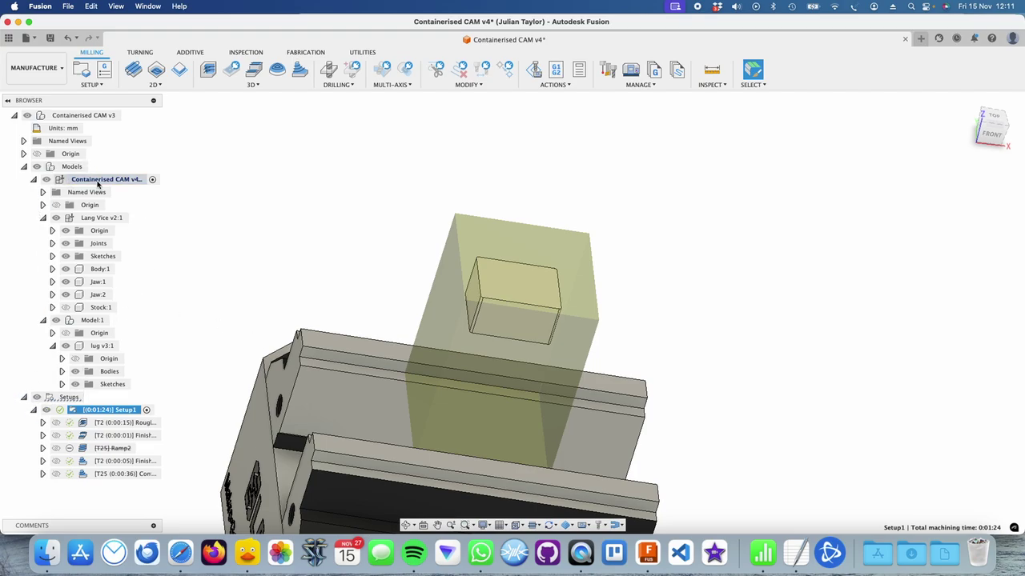
# - Open Setup1 for editing and examine its solid stock definition and the WCS origin on the underside of the vice
pyautogui.click(81, 412)
pyautogui.doubleClick(94, 412)
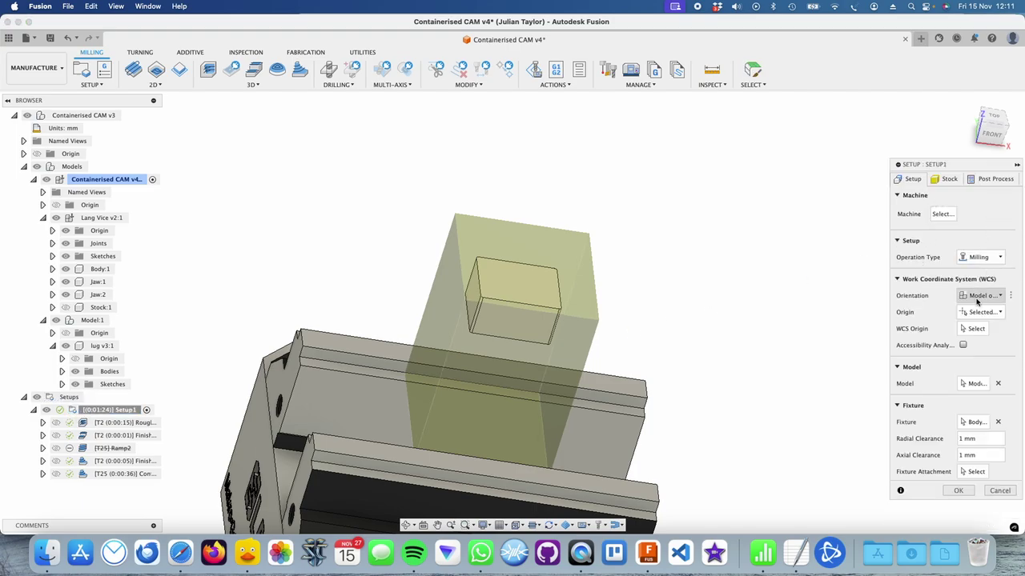
pyautogui.click(947, 179)
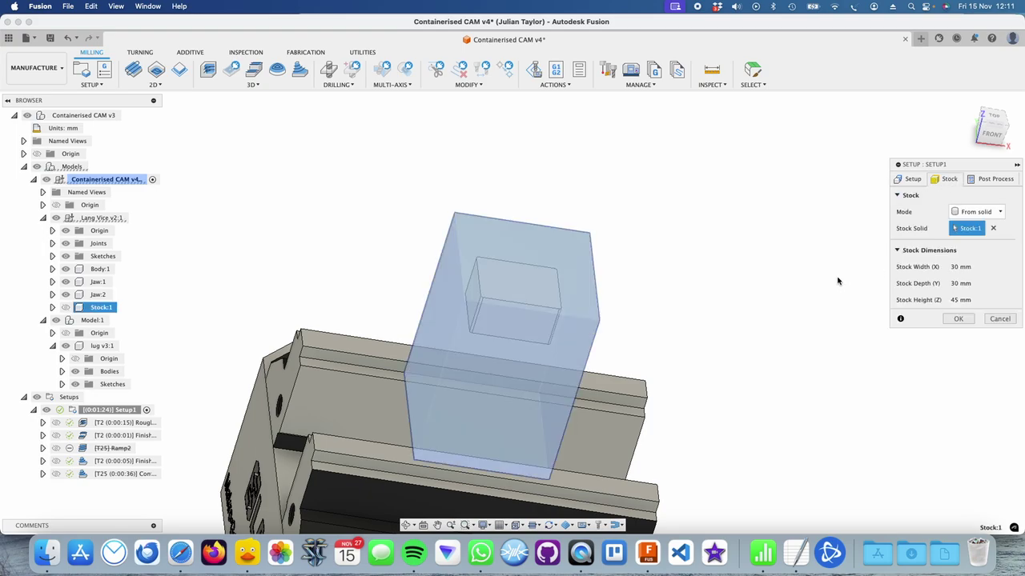
pyautogui.click(911, 179)
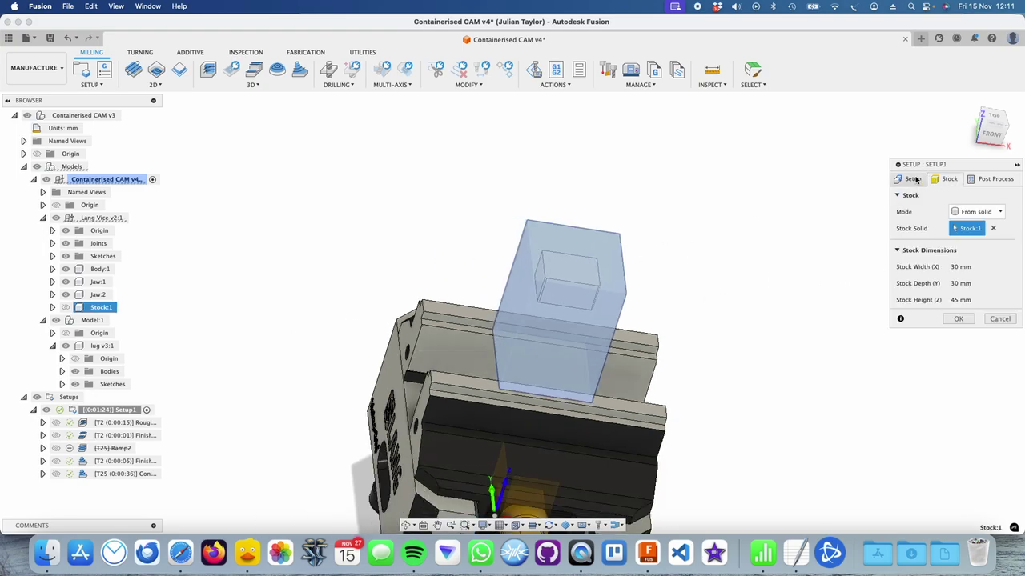
pyautogui.keyDown('shift'); pyautogui.moveTo(820, 354); pyautogui.dragTo(789, 244, button='middle'); pyautogui.keyUp('shift')
pyautogui.moveTo(757, 260); pyautogui.dragTo(741, 112, button='middle')
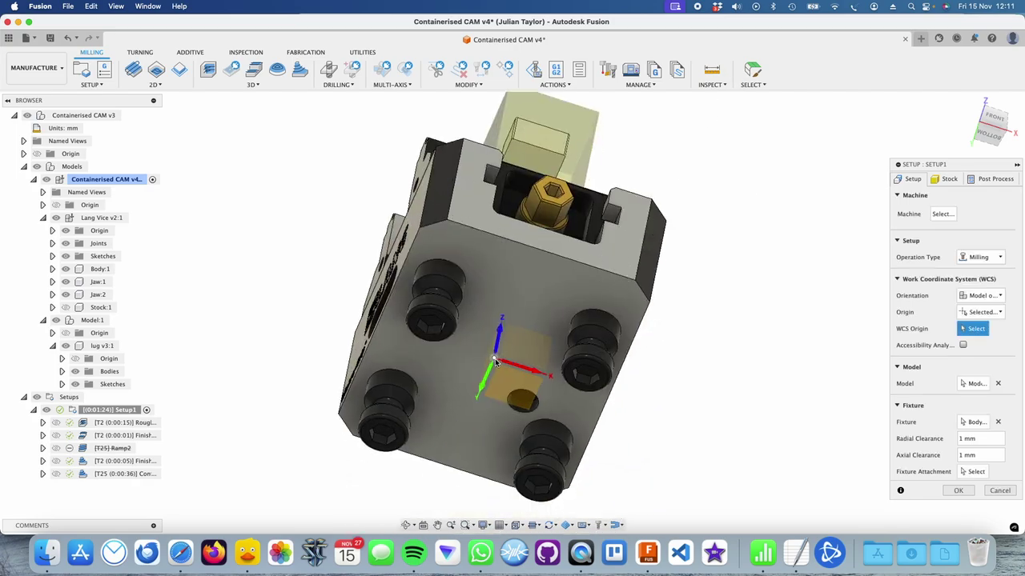
pyautogui.keyDown('shift'); pyautogui.moveTo(496, 361); pyautogui.dragTo(414, 335, button='middle'); pyautogui.keyUp('shift')
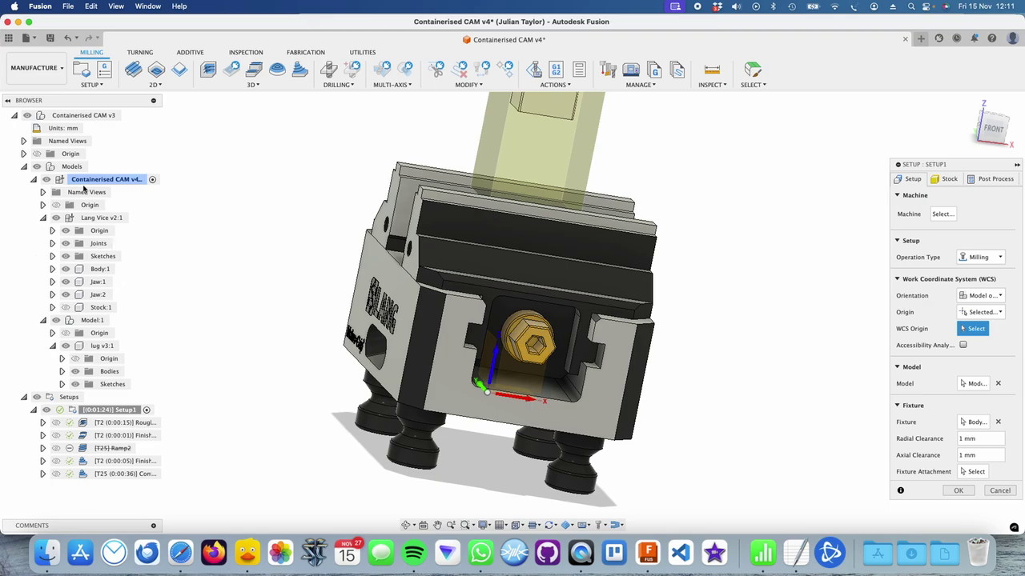
# - Set Setup1's WCS origin to the Lang Vice component's origin point O and accept the setup
pyautogui.click(52, 231)
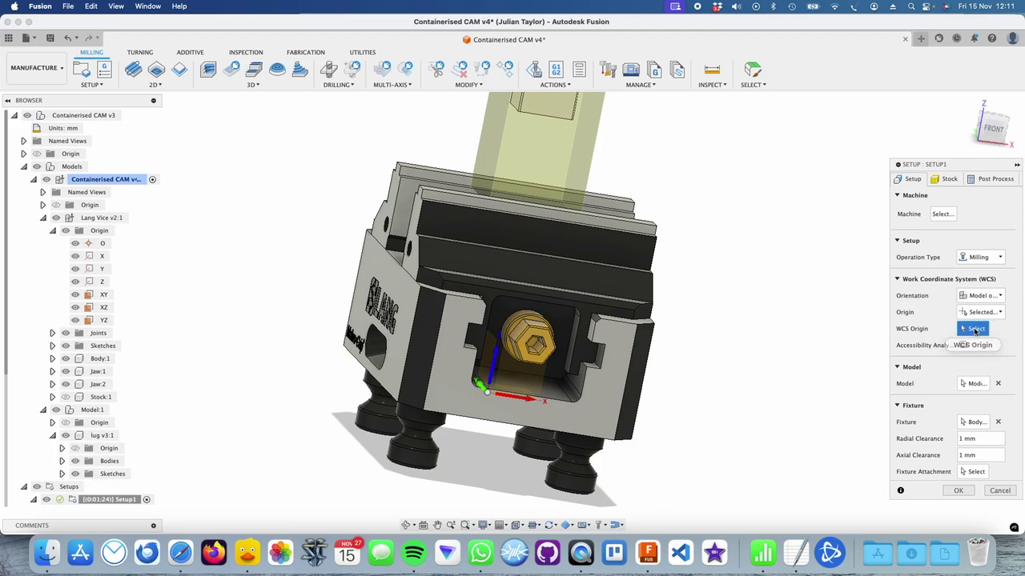
pyautogui.click(97, 246)
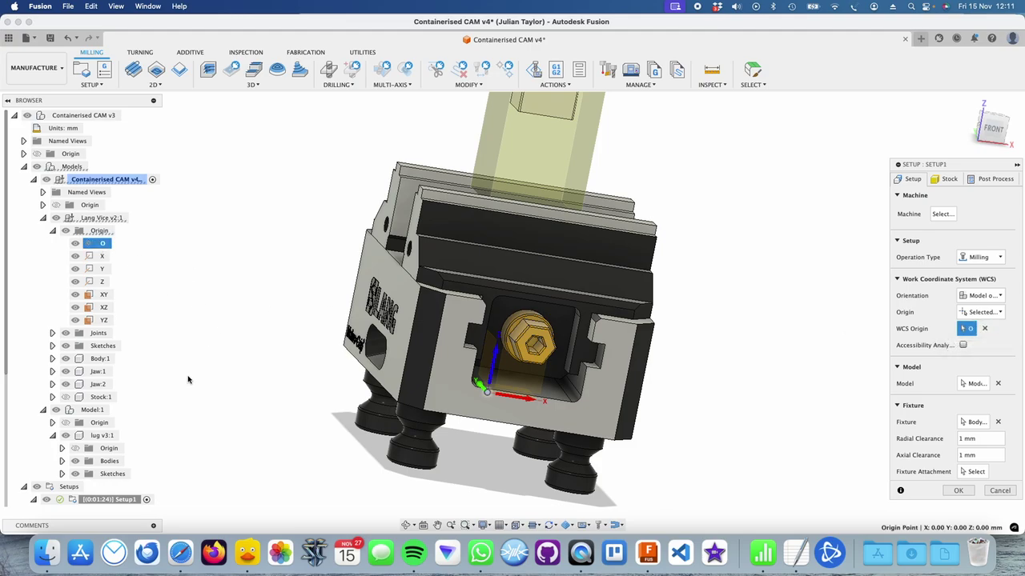
pyautogui.keyDown('shift'); pyautogui.moveTo(233, 375); pyautogui.dragTo(229, 345, button='middle'); pyautogui.keyUp('shift')
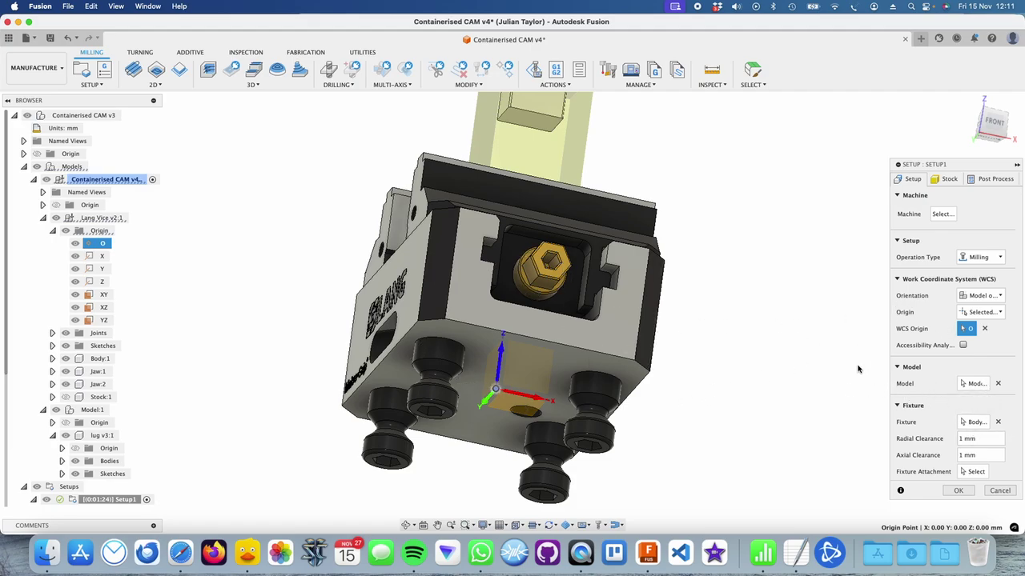
pyautogui.keyDown('shift'); pyautogui.moveTo(816, 356); pyautogui.dragTo(812, 373, button='middle'); pyautogui.keyUp('shift')
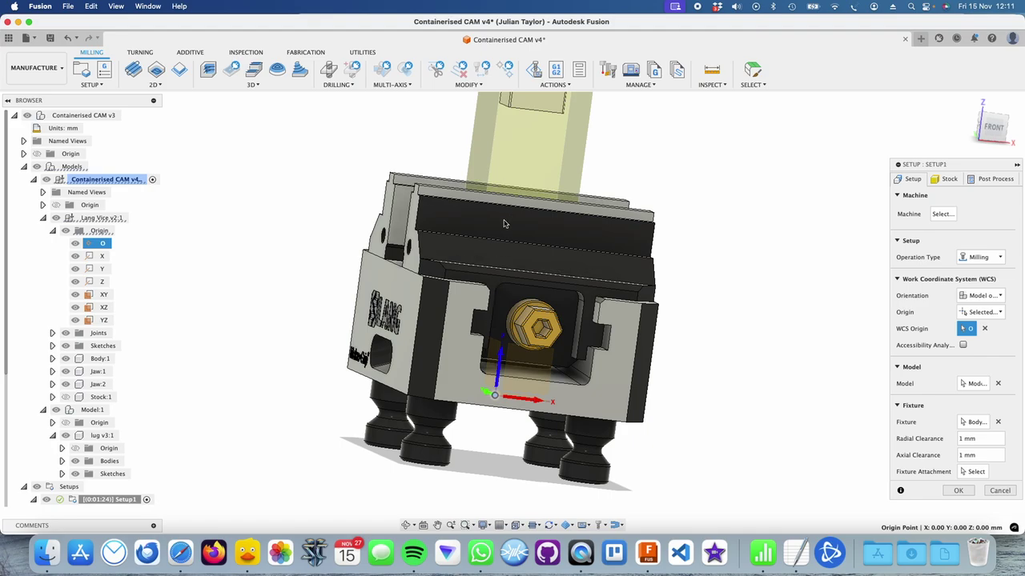
pyautogui.keyDown('shift'); pyautogui.moveTo(772, 327); pyautogui.dragTo(535, 210, button='middle'); pyautogui.keyUp('shift')
pyautogui.keyDown('shift'); pyautogui.moveTo(659, 337); pyautogui.dragTo(807, 491, button='middle'); pyautogui.keyUp('shift')
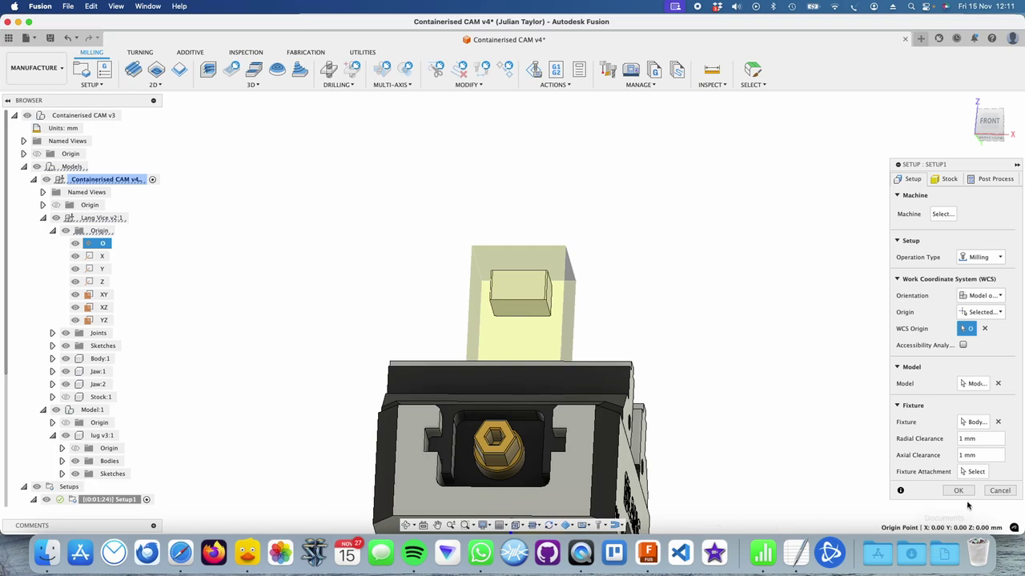
pyautogui.click(959, 491)
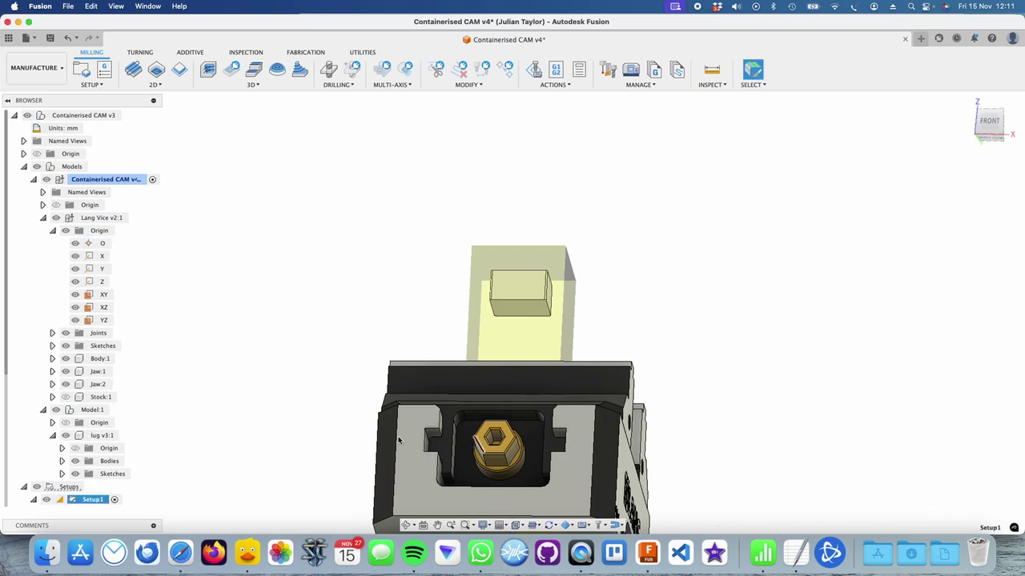
# - Create a second milling setup and set its WCS orientation to Z axis/plane & X axis
pyautogui.click(33, 180)
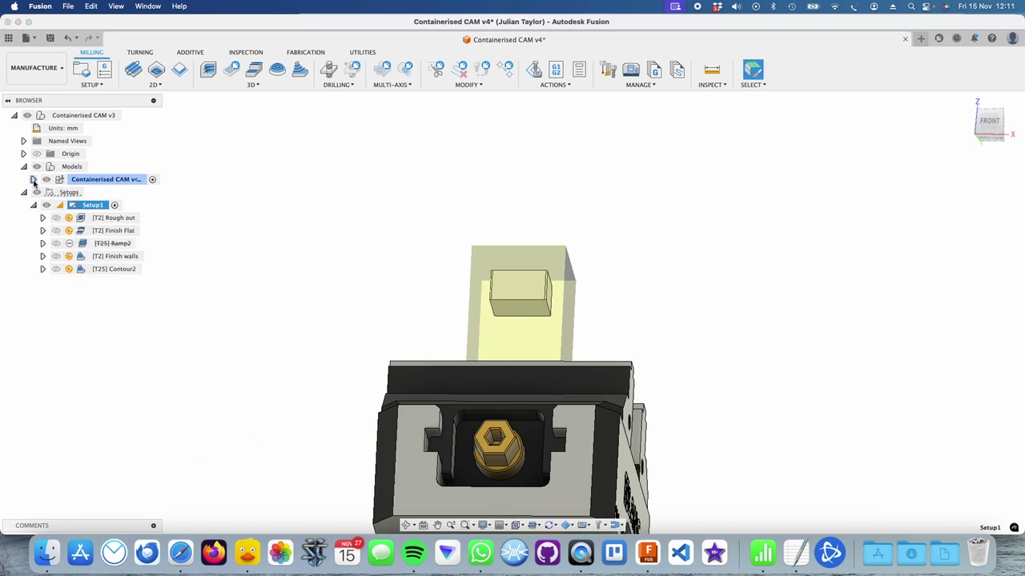
pyautogui.click(84, 72)
pyautogui.keyDown('shift'); pyautogui.moveTo(307, 388); pyautogui.dragTo(365, 379, button='middle'); pyautogui.keyUp('shift')
pyautogui.scroll(-5, 390, 346)
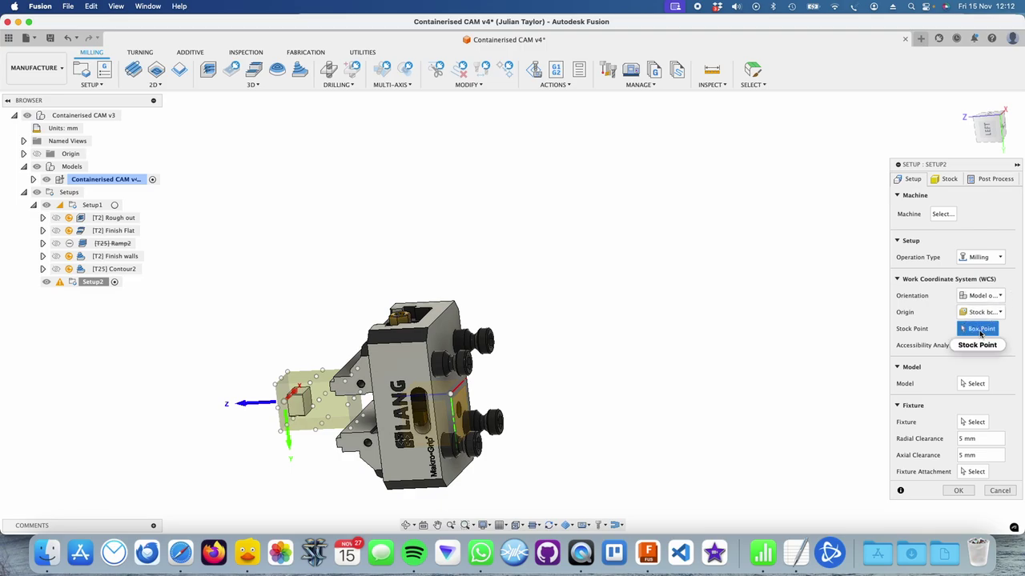
pyautogui.click(979, 295)
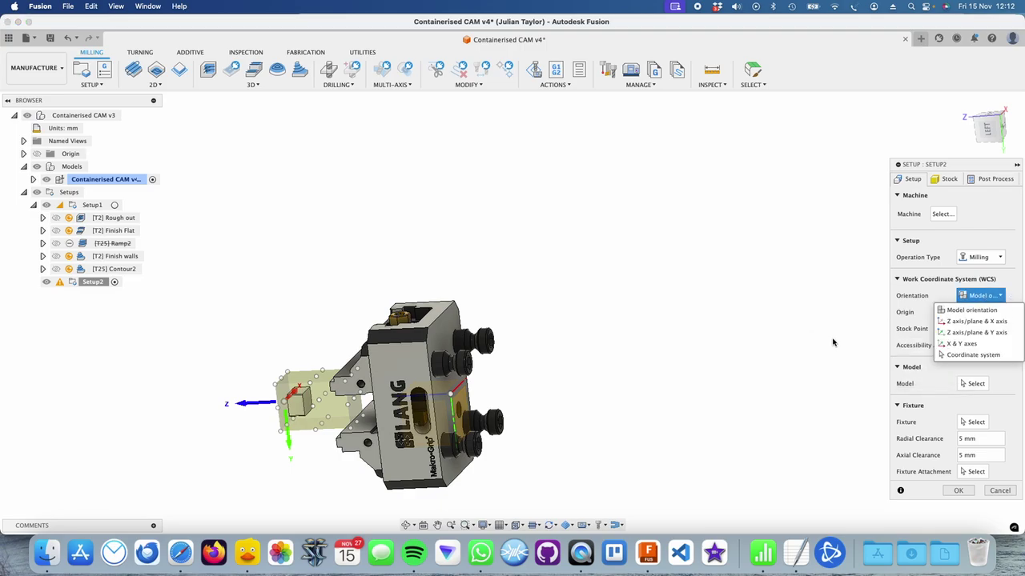
pyautogui.click(960, 321)
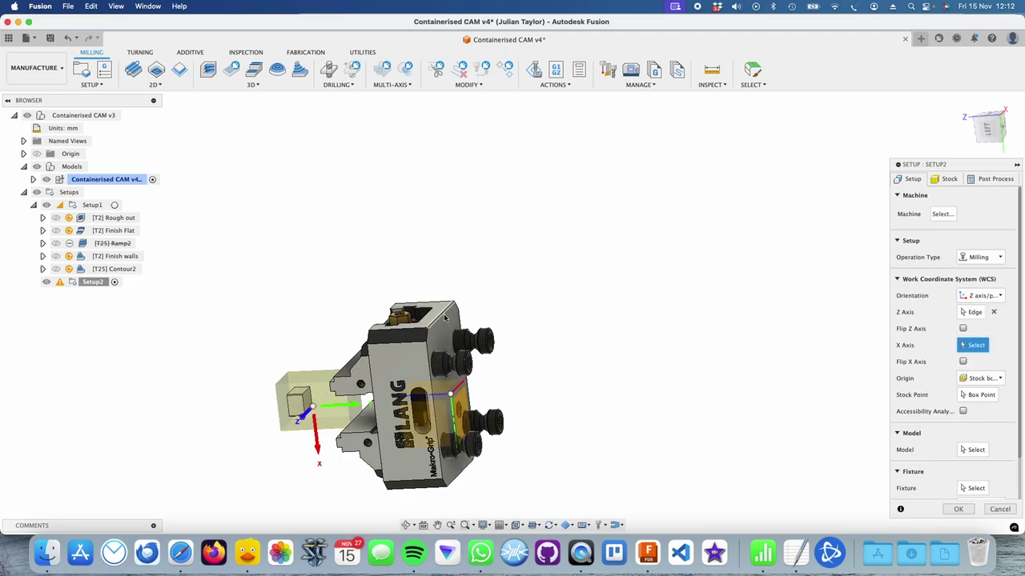
# - Clear Setup2's Z axis edge, and define the Z axis by the vice's end face and the X axis by its base face
pyautogui.click(995, 313)
pyautogui.keyDown('shift'); pyautogui.moveTo(536, 324); pyautogui.dragTo(440, 376, button='middle'); pyautogui.keyUp('shift')
pyautogui.scroll(5, 438, 311)
pyautogui.click(438, 311)
pyautogui.click(442, 376)
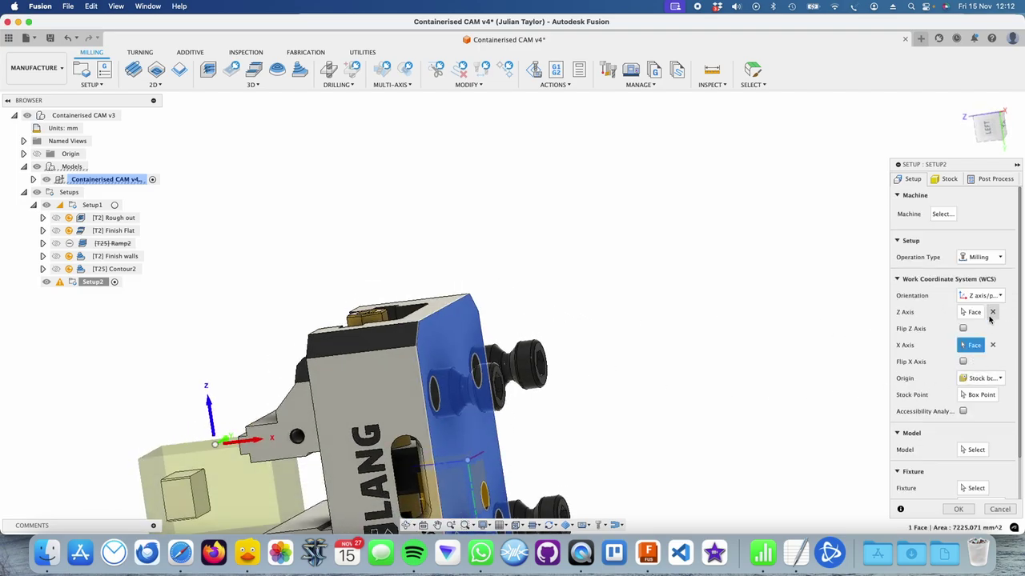
# - Set Setup2's WCS origin to the model origin
pyautogui.click(982, 379)
pyautogui.click(980, 393)
pyautogui.click(993, 379)
pyautogui.keyDown('shift'); pyautogui.moveTo(588, 416); pyautogui.dragTo(481, 356, button='middle'); pyautogui.keyUp('shift')
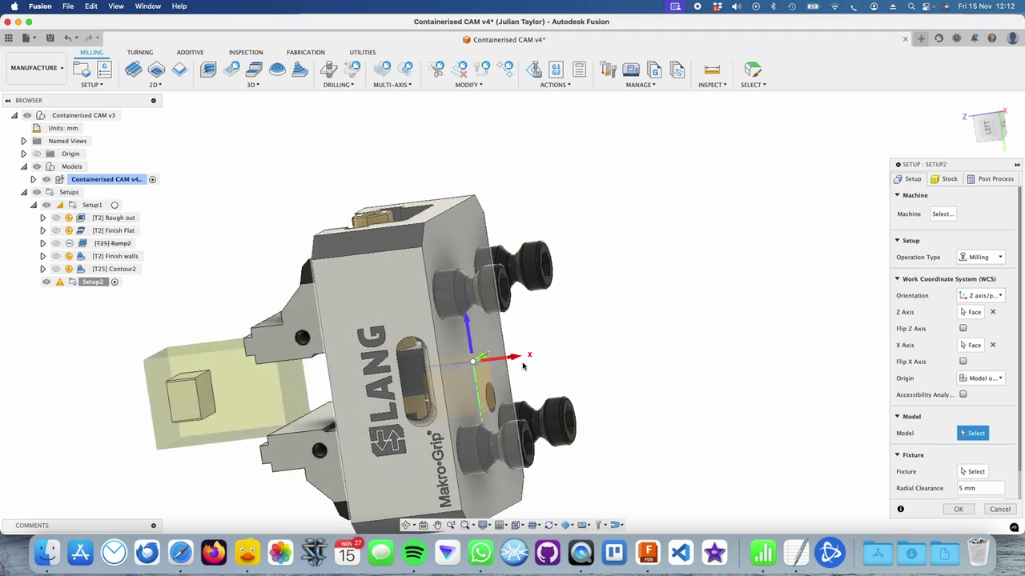
pyautogui.moveTo(588, 389)
pyautogui.keyDown('shift'); pyautogui.mouseDown(button='middle')
pyautogui.moveTo(601, 384)
pyautogui.moveTo(592, 378)
pyautogui.moveTo(601, 386)
pyautogui.mouseUp(button='middle'); pyautogui.keyUp('shift')
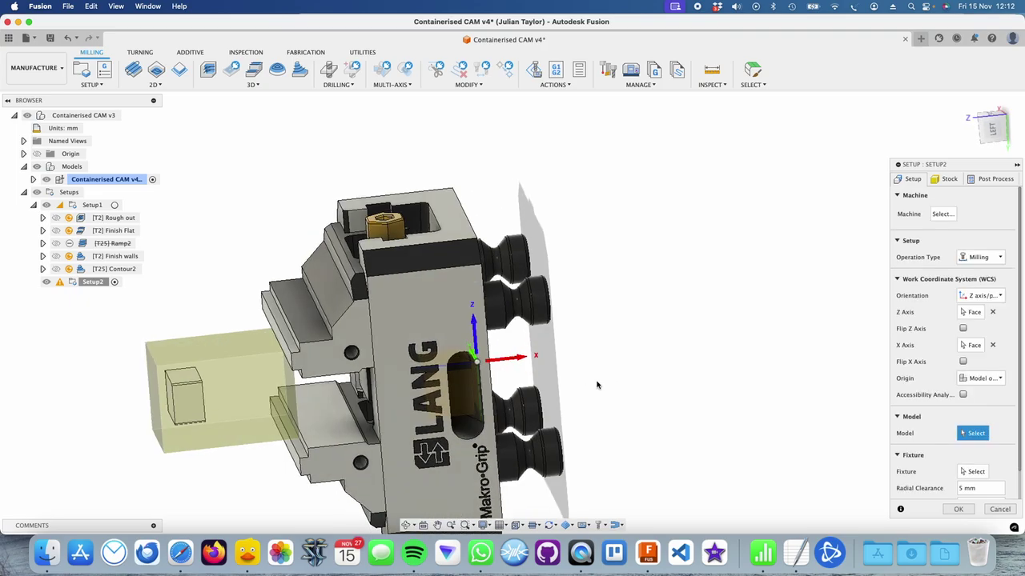
# - Switch Setup2's WCS origin to a selected point, using the Lang Vice component's origin point O
pyautogui.click(33, 179)
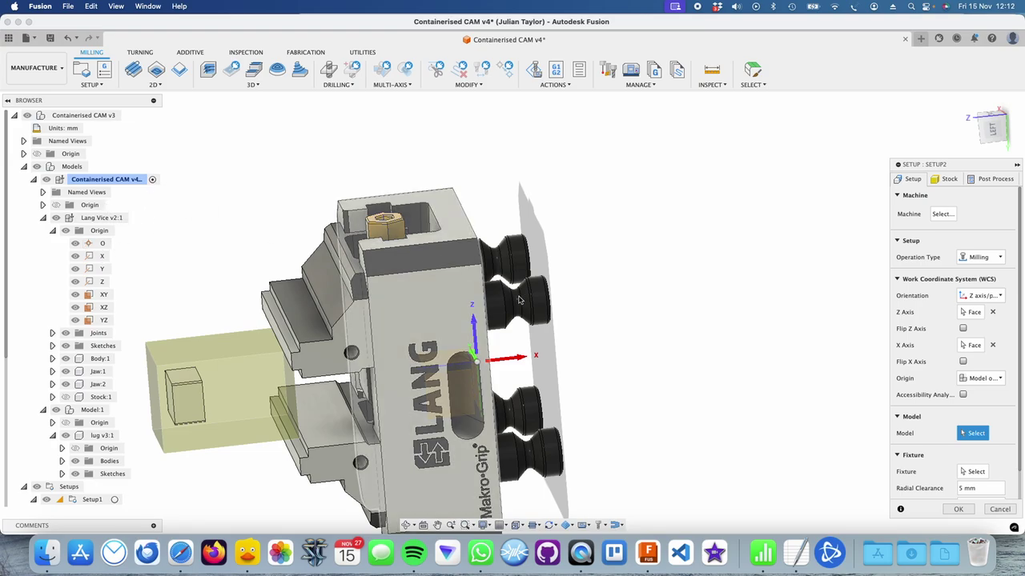
pyautogui.keyDown('shift'); pyautogui.moveTo(702, 357); pyautogui.dragTo(682, 343, button='middle'); pyautogui.keyUp('shift')
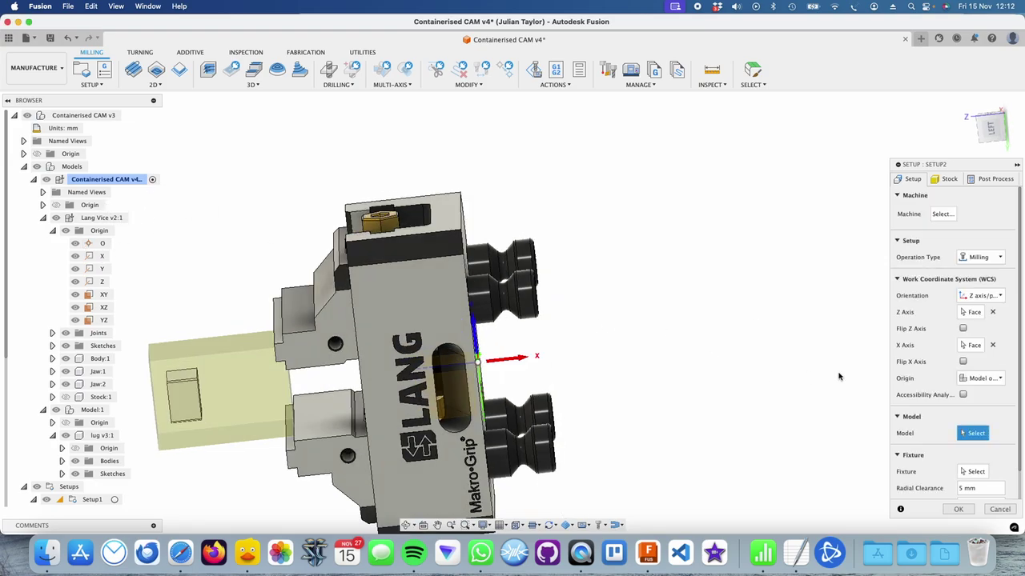
pyautogui.click(999, 380)
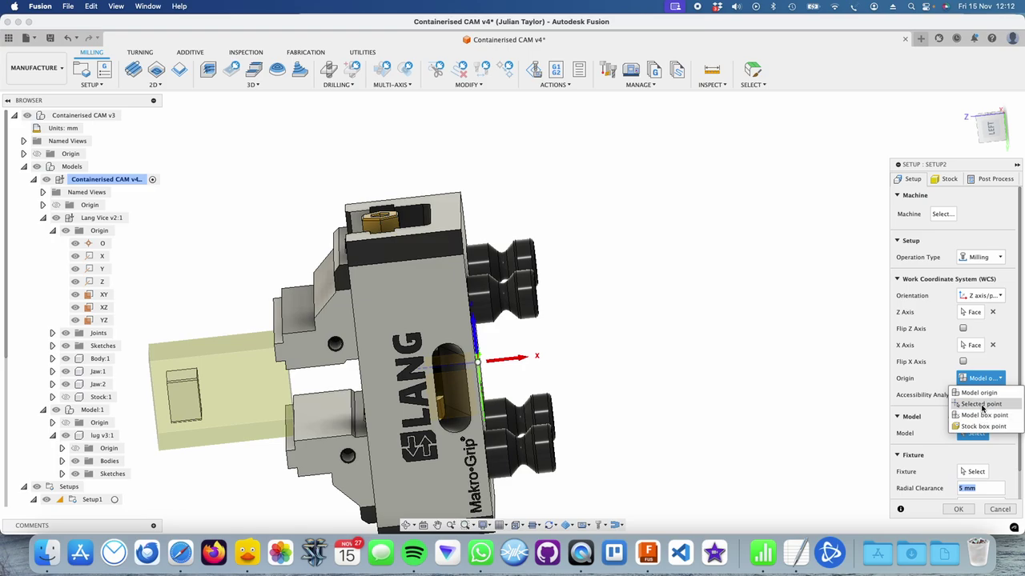
pyautogui.click(983, 407)
pyautogui.click(92, 244)
pyautogui.keyDown('shift'); pyautogui.moveTo(597, 334); pyautogui.dragTo(642, 333, button='middle'); pyautogui.keyUp('shift')
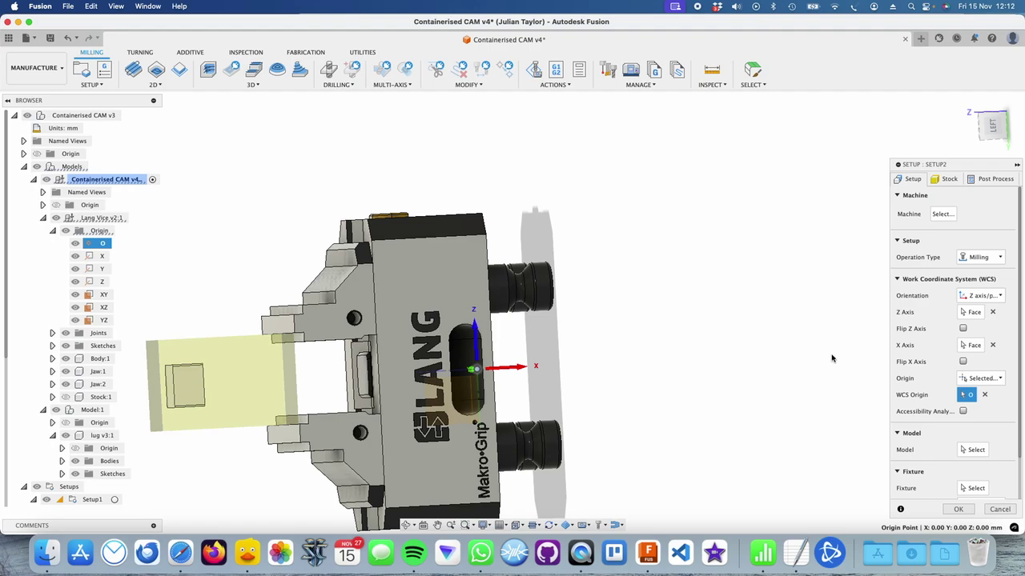
# - Assign the Model:1 container component as the model for Setup2
pyautogui.click(974, 450)
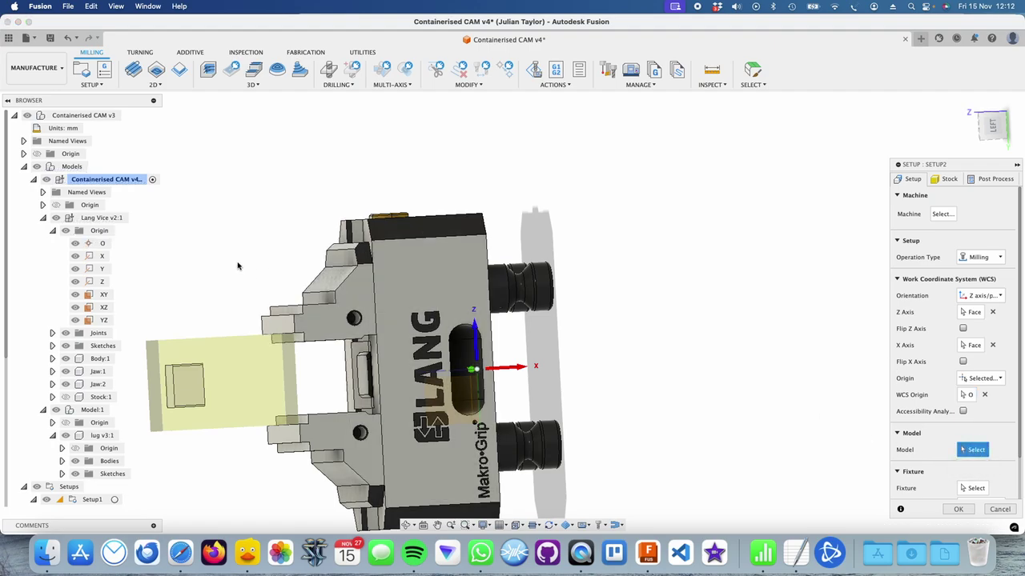
pyautogui.click(43, 218)
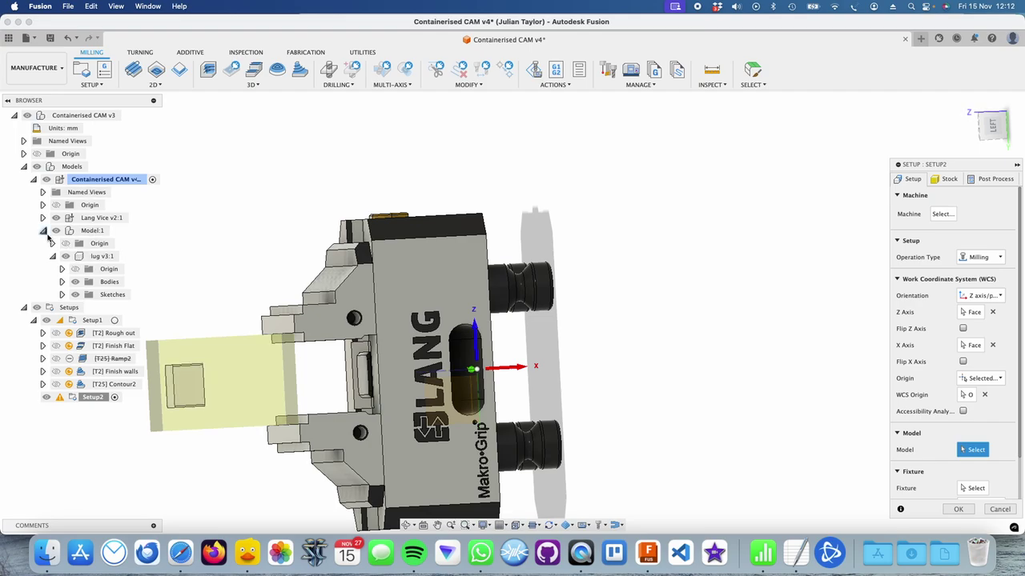
pyautogui.click(92, 233)
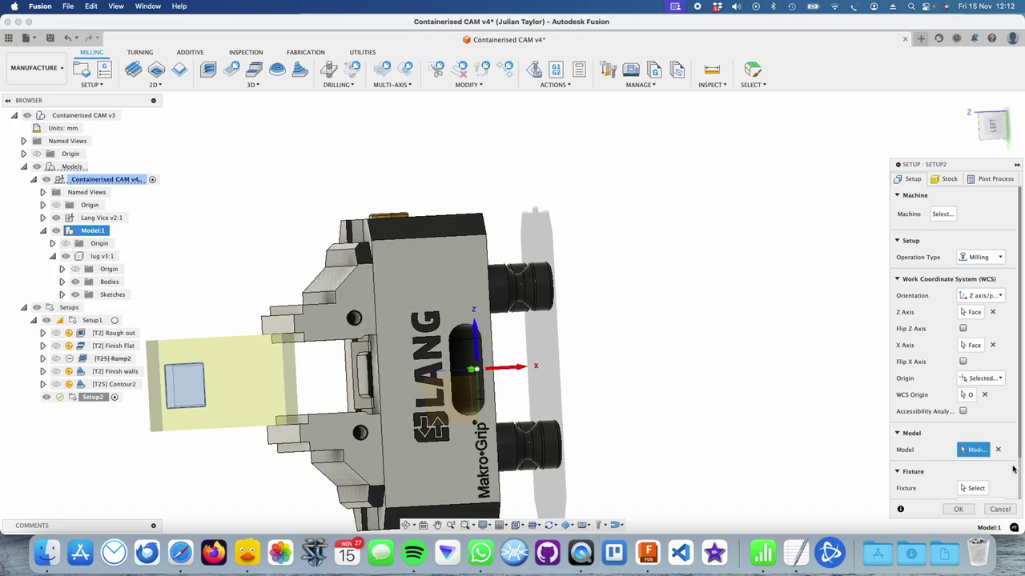
# - Assign the whole Lang Vice component as the fixture for Setup2
pyautogui.scroll(-3, 952, 444)
pyautogui.click(976, 441)
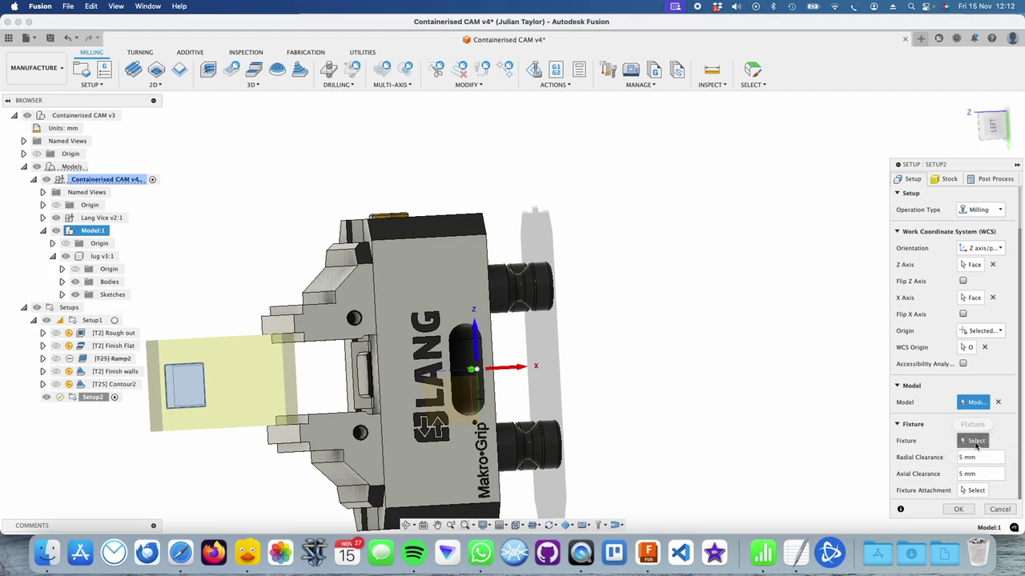
pyautogui.click(92, 220)
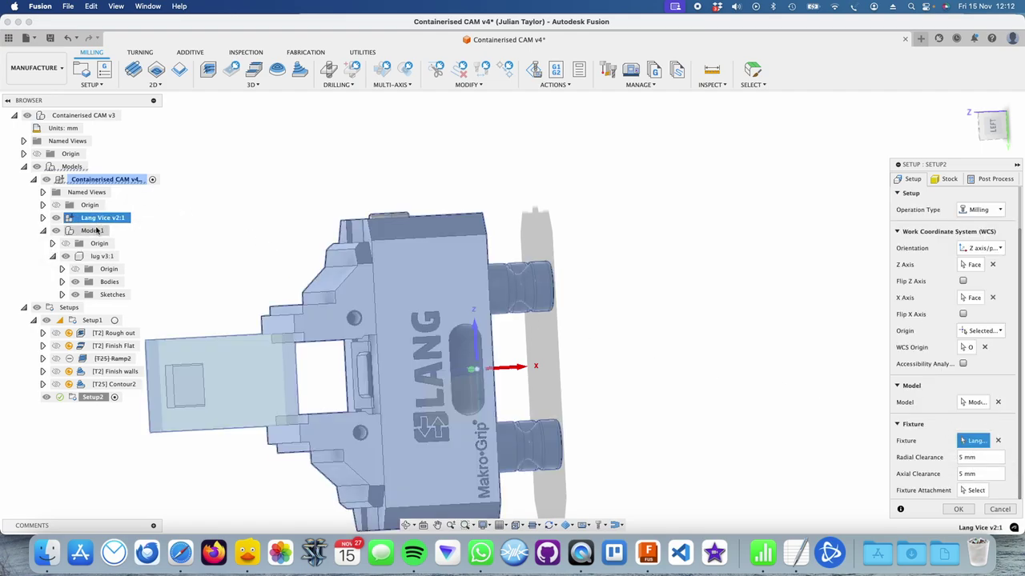
# - Replace Setup2's fixture selection with the vice's Body:1, Jaw:1 and Jaw:2 components, and accept the setup
pyautogui.click(43, 217)
pyautogui.click(53, 231)
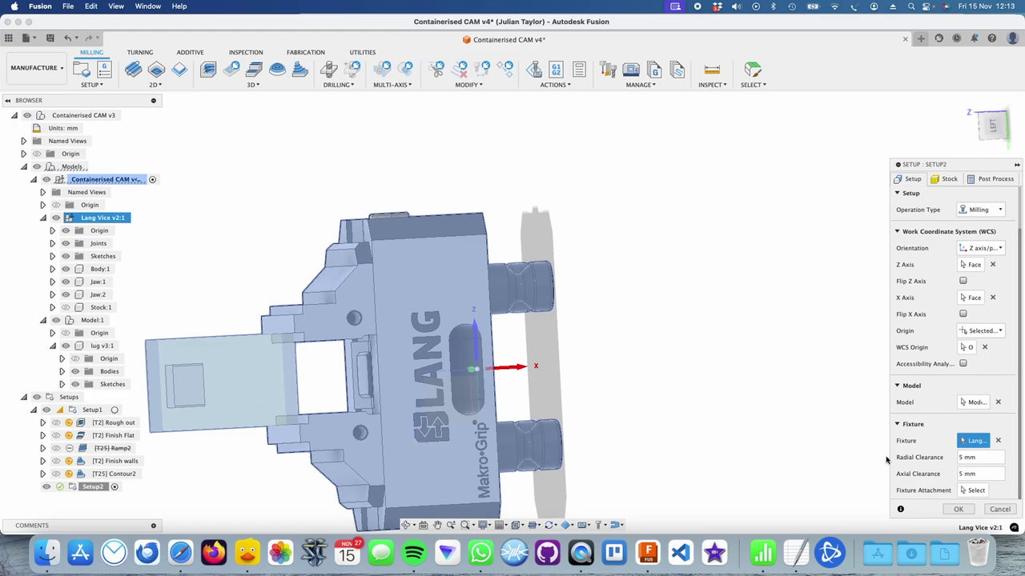
pyautogui.click(999, 440)
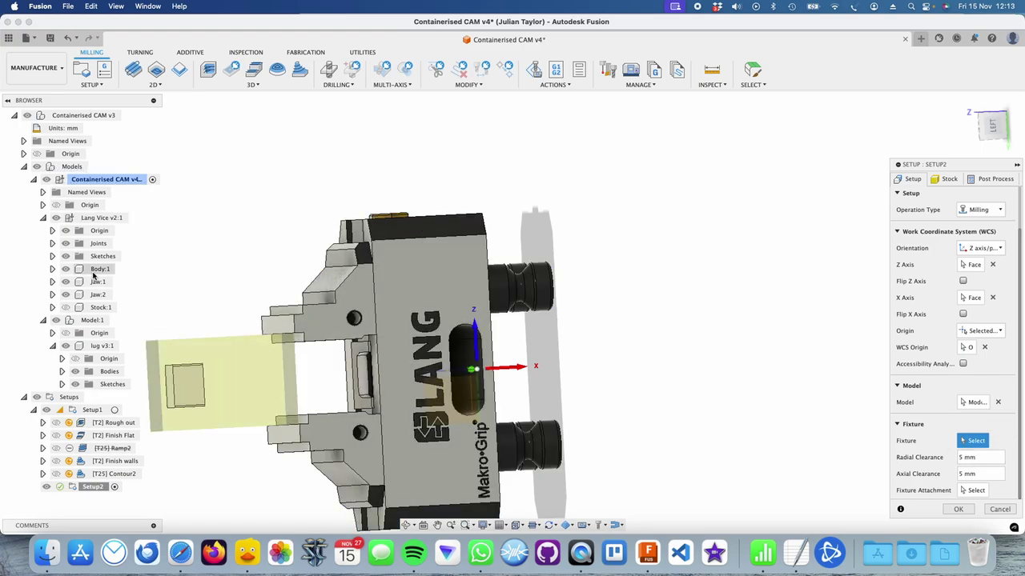
pyautogui.click(100, 269)
pyautogui.click(96, 282)
pyautogui.click(96, 295)
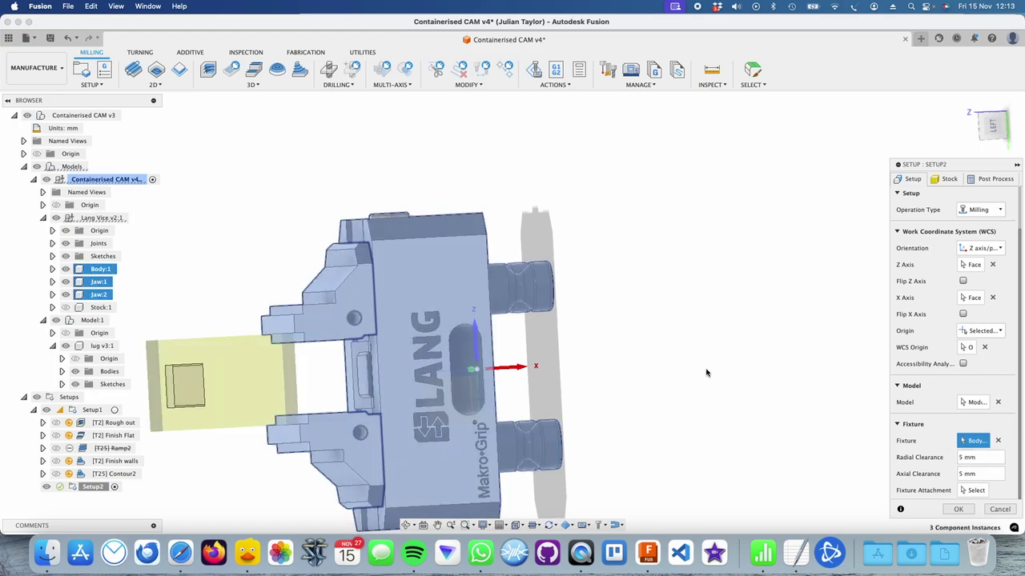
pyautogui.click(959, 510)
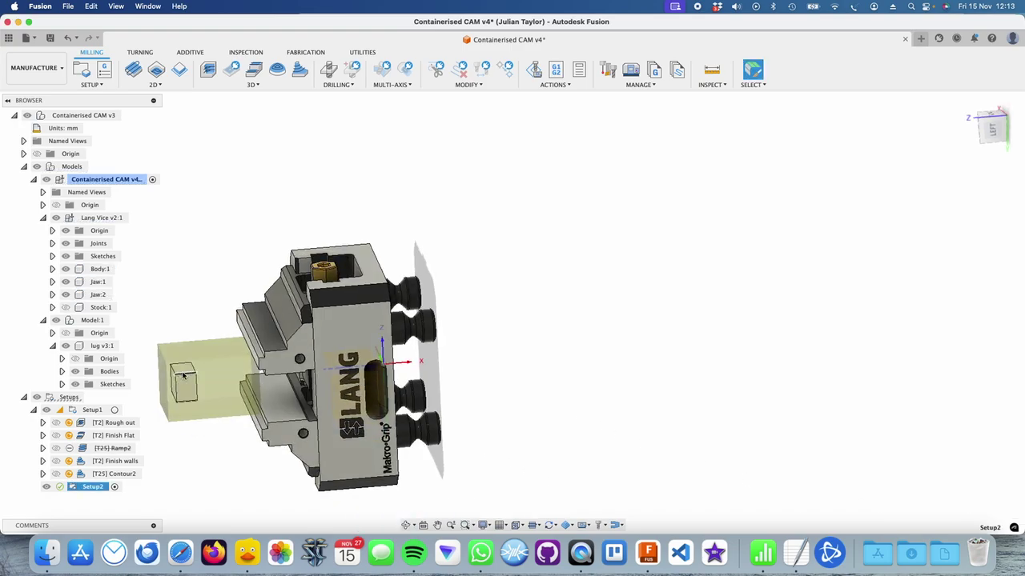
pyautogui.keyDown('shift'); pyautogui.moveTo(202, 364); pyautogui.dragTo(290, 393, button='middle'); pyautogui.keyUp('shift')
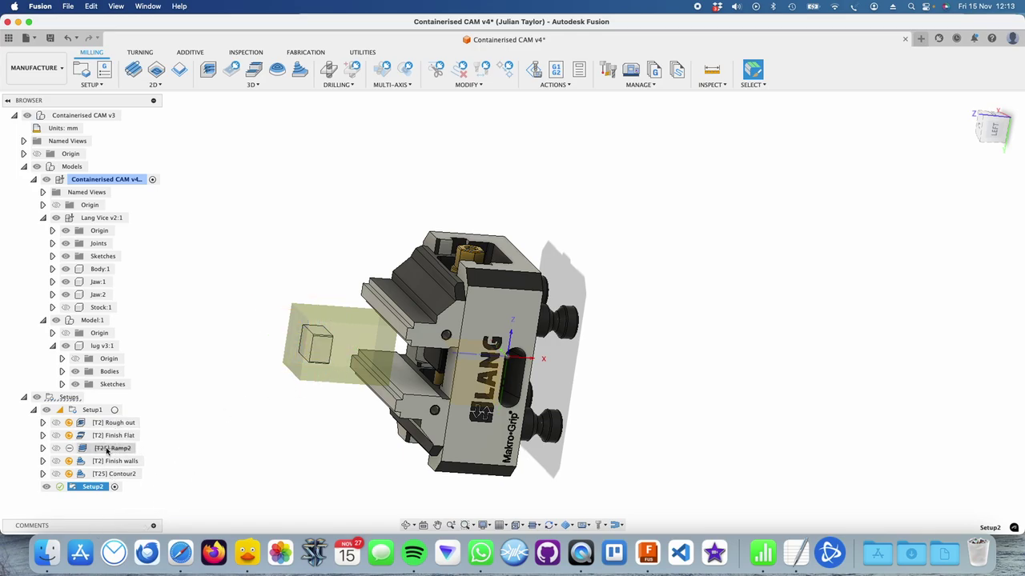
pyautogui.keyDown('shift'); pyautogui.moveTo(190, 444); pyautogui.dragTo(224, 399, button='middle'); pyautogui.keyUp('shift')
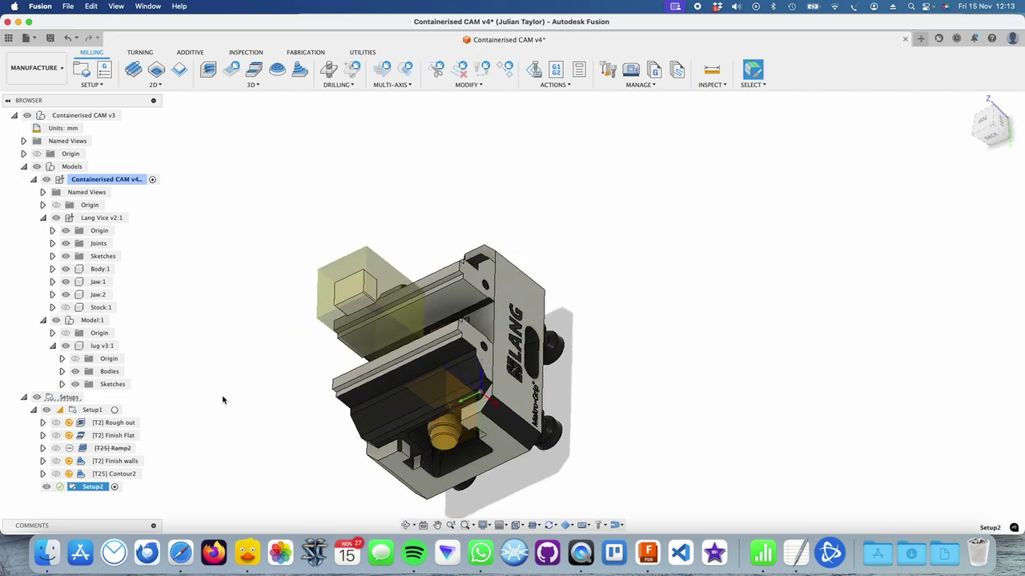
pyautogui.click(253, 85)
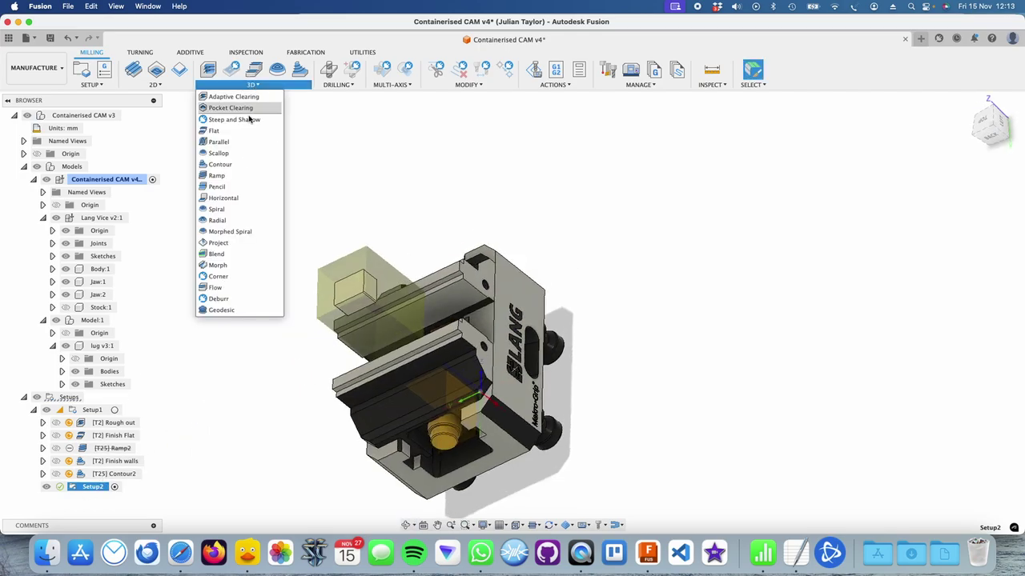
pyautogui.click(217, 209)
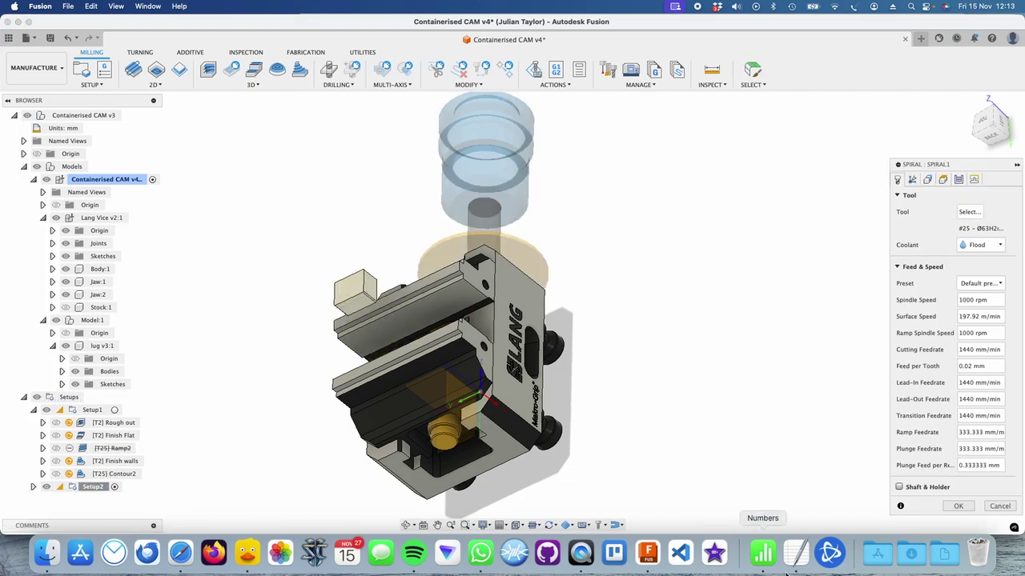
pyautogui.click(1002, 506)
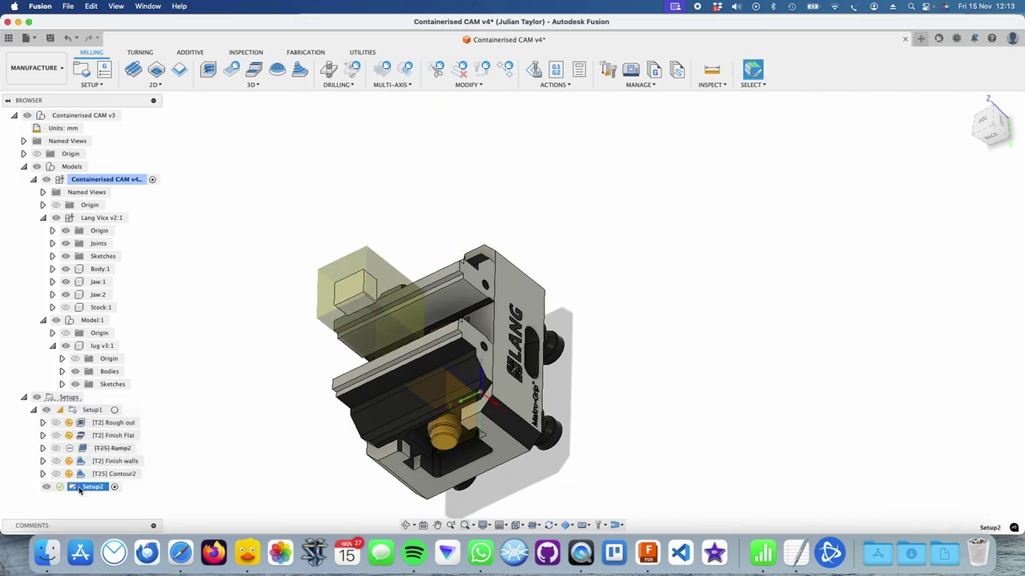
# - Set the bottom height offset of Setup1's Contour2 operation to -3 mm and accept the change
pyautogui.keyDown('shift'); pyautogui.moveTo(280, 352); pyautogui.dragTo(275, 403, button='middle'); pyautogui.keyUp('shift')
pyautogui.rightClick(112, 475)
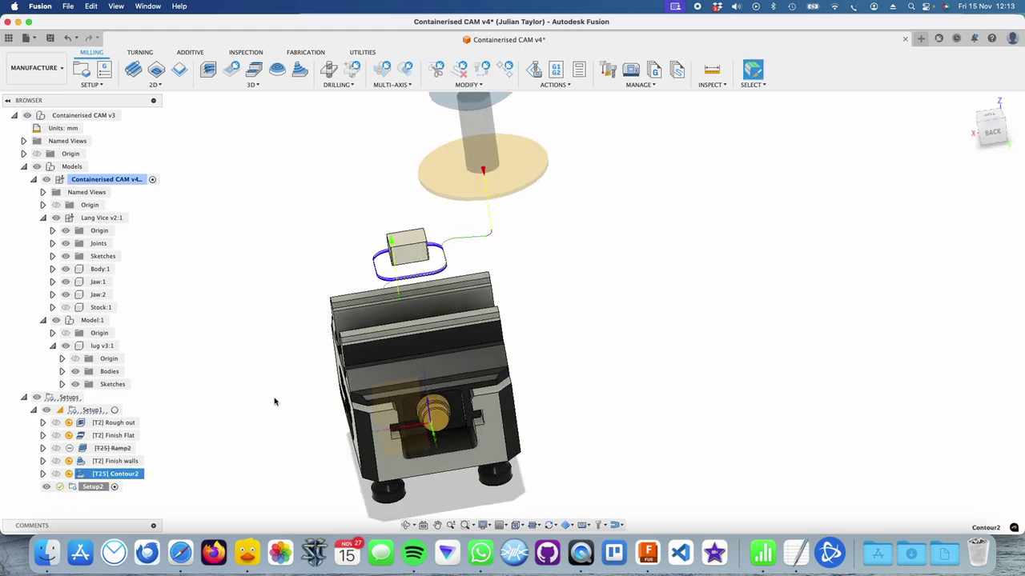
pyautogui.scroll(5, 400, 271)
pyautogui.keyDown('shift'); pyautogui.moveTo(408, 277); pyautogui.dragTo(395, 255, button='middle'); pyautogui.keyUp('shift')
pyautogui.doubleClick(77, 474)
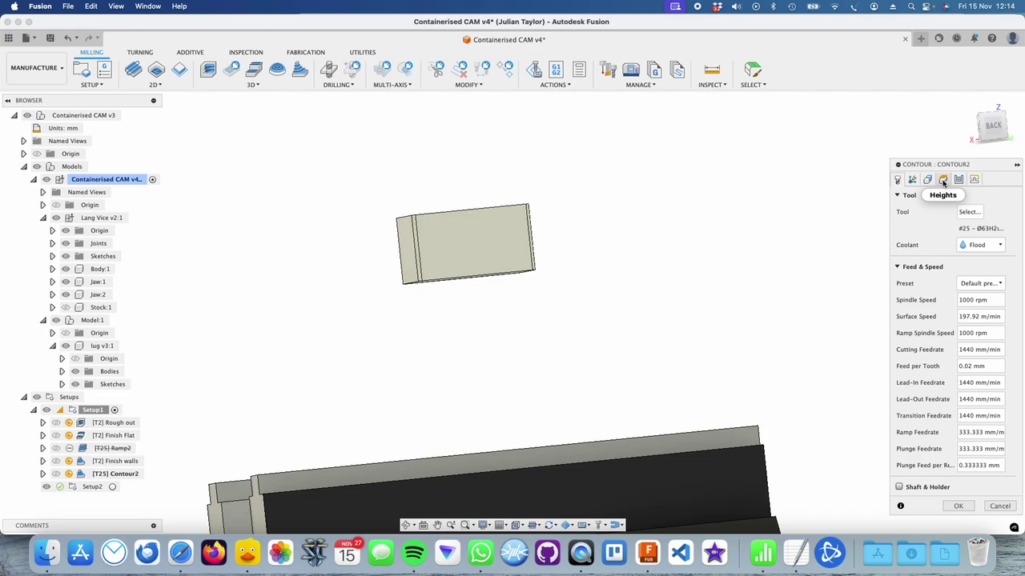
pyautogui.click(942, 181)
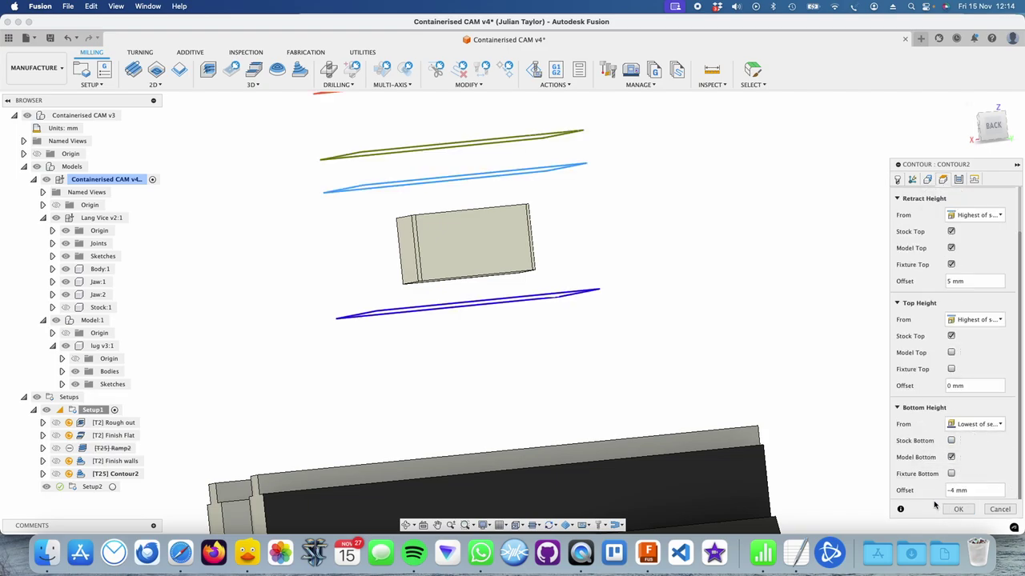
pyautogui.click(969, 489)
pyautogui.write('-3')
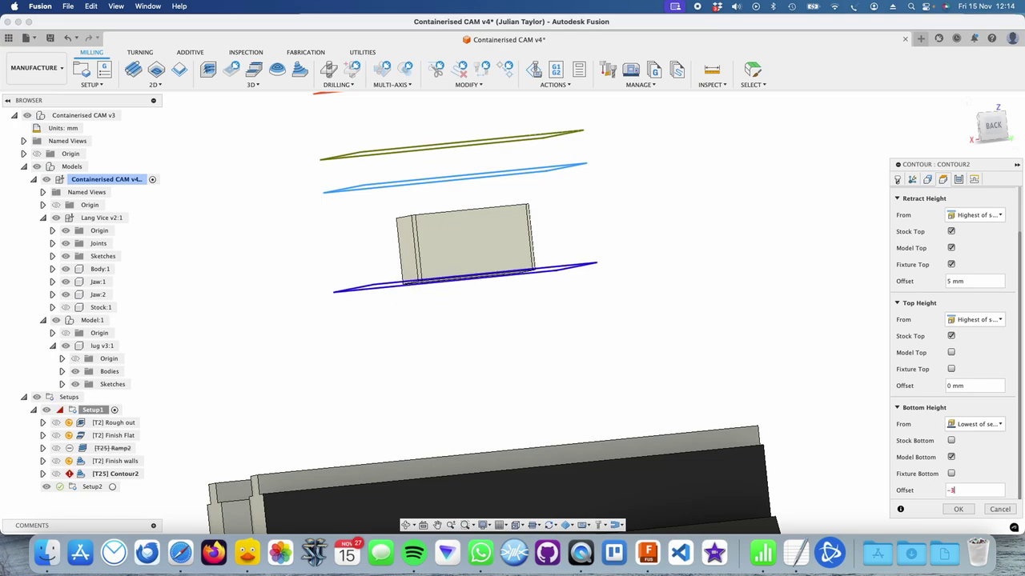
pyautogui.press('Return')
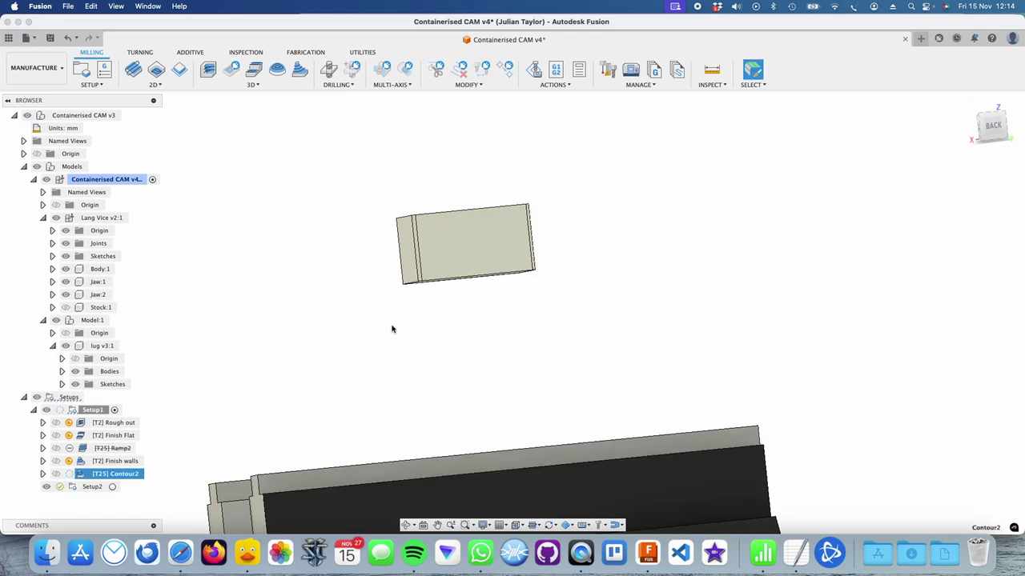
# - Examine the regenerated Contour2 toolpath around the lug, and review Setup1's settings and its stock in the vice without changing them
pyautogui.keyDown('shift'); pyautogui.moveTo(429, 315); pyautogui.dragTo(552, 271, button='middle'); pyautogui.keyUp('shift')
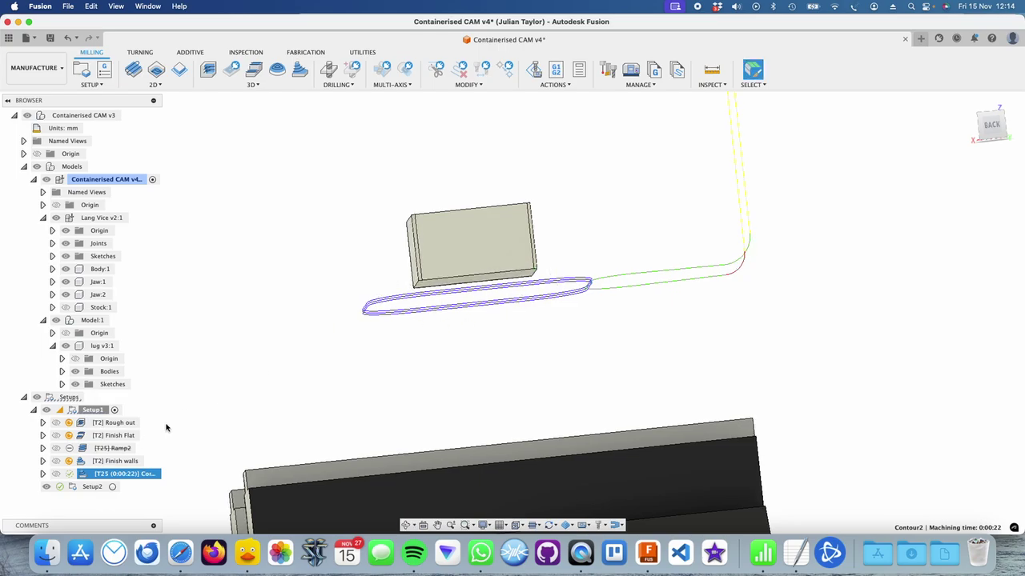
pyautogui.scroll(1, 279, 244)
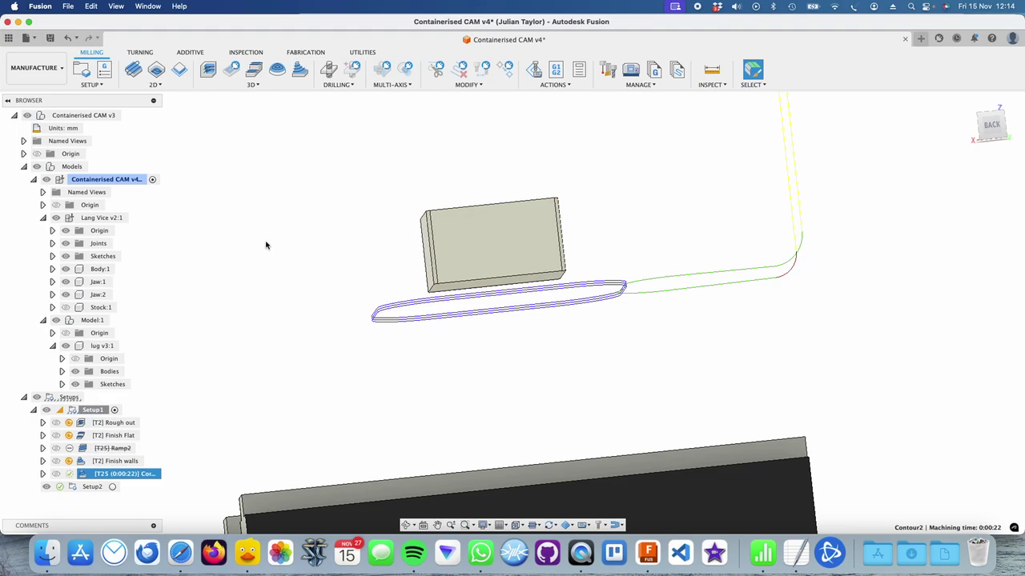
pyautogui.scroll(-3, 272, 249)
pyautogui.keyDown('shift'); pyautogui.moveTo(309, 261); pyautogui.dragTo(342, 324, button='middle'); pyautogui.keyUp('shift')
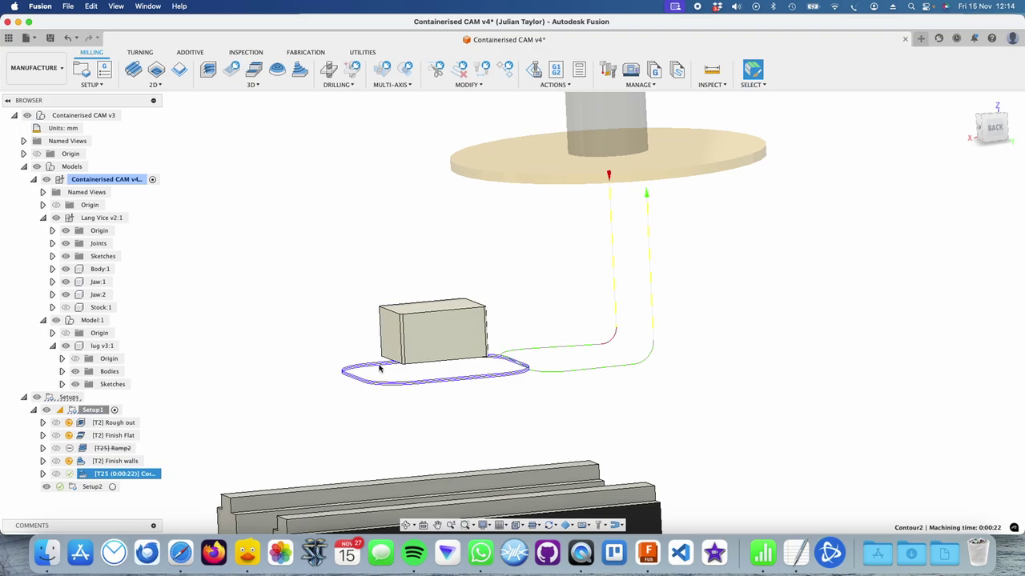
pyautogui.click(91, 410)
pyautogui.doubleClick(91, 410)
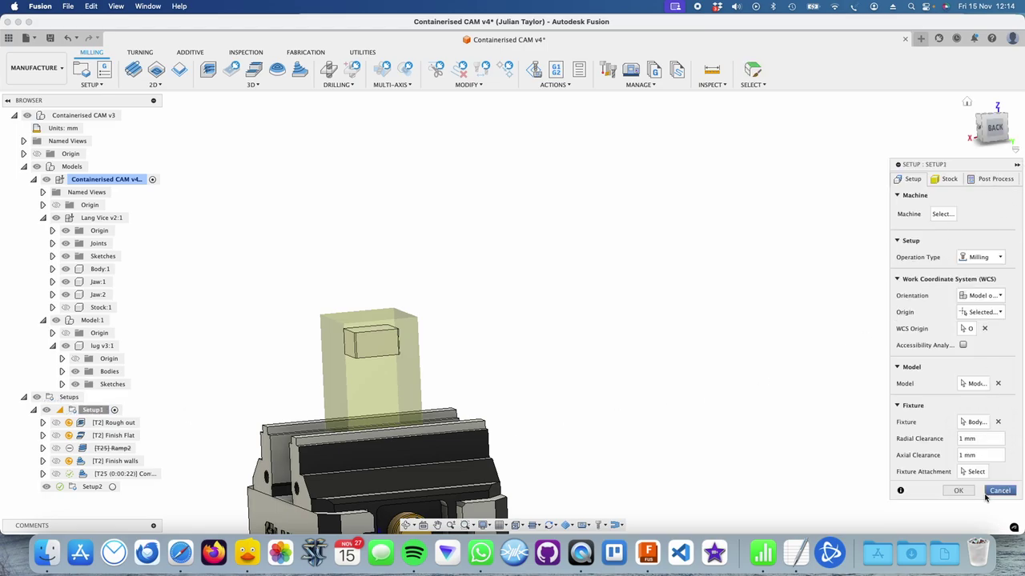
pyautogui.click(992, 491)
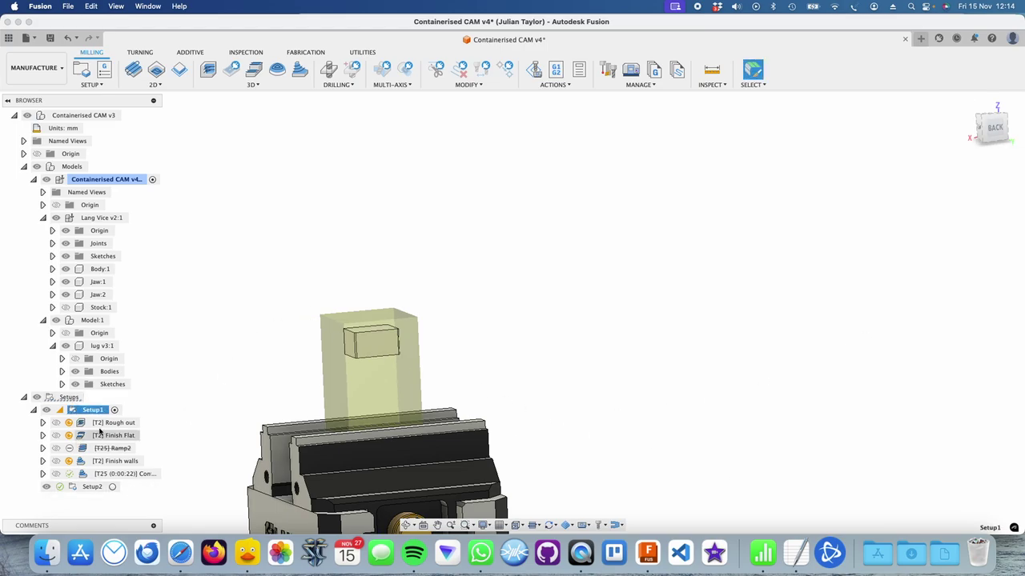
pyautogui.scroll(-3, 258, 365)
pyautogui.moveTo(257, 364); pyautogui.dragTo(409, 296, button='middle')
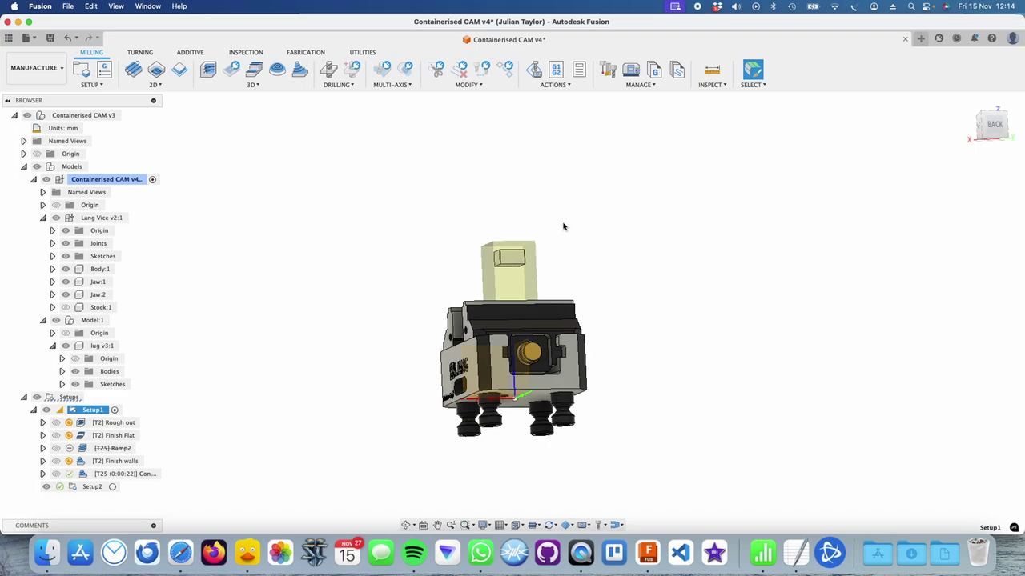
pyautogui.keyDown('shift'); pyautogui.moveTo(418, 282); pyautogui.dragTo(402, 335, button='middle'); pyautogui.keyUp('shift')
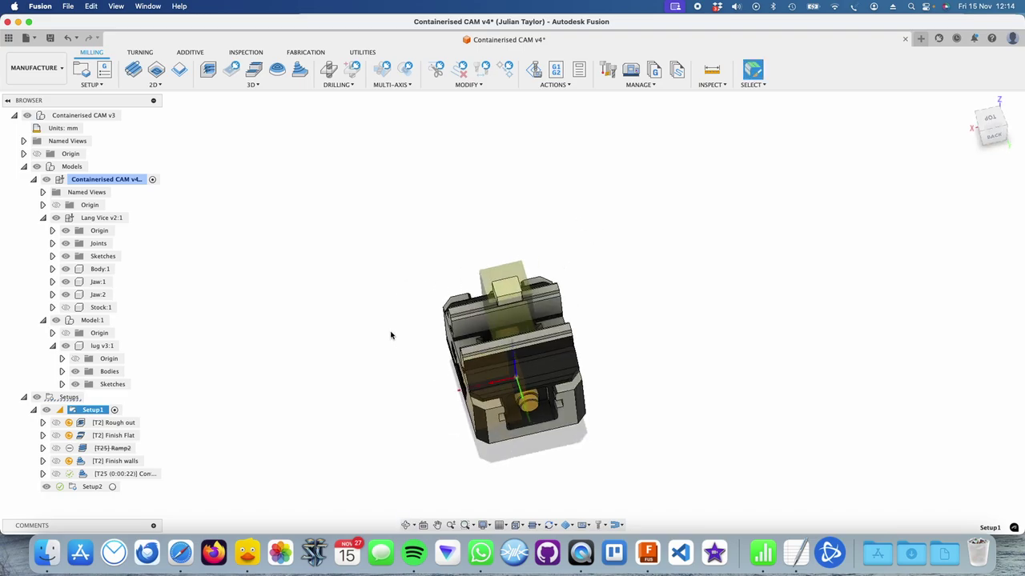